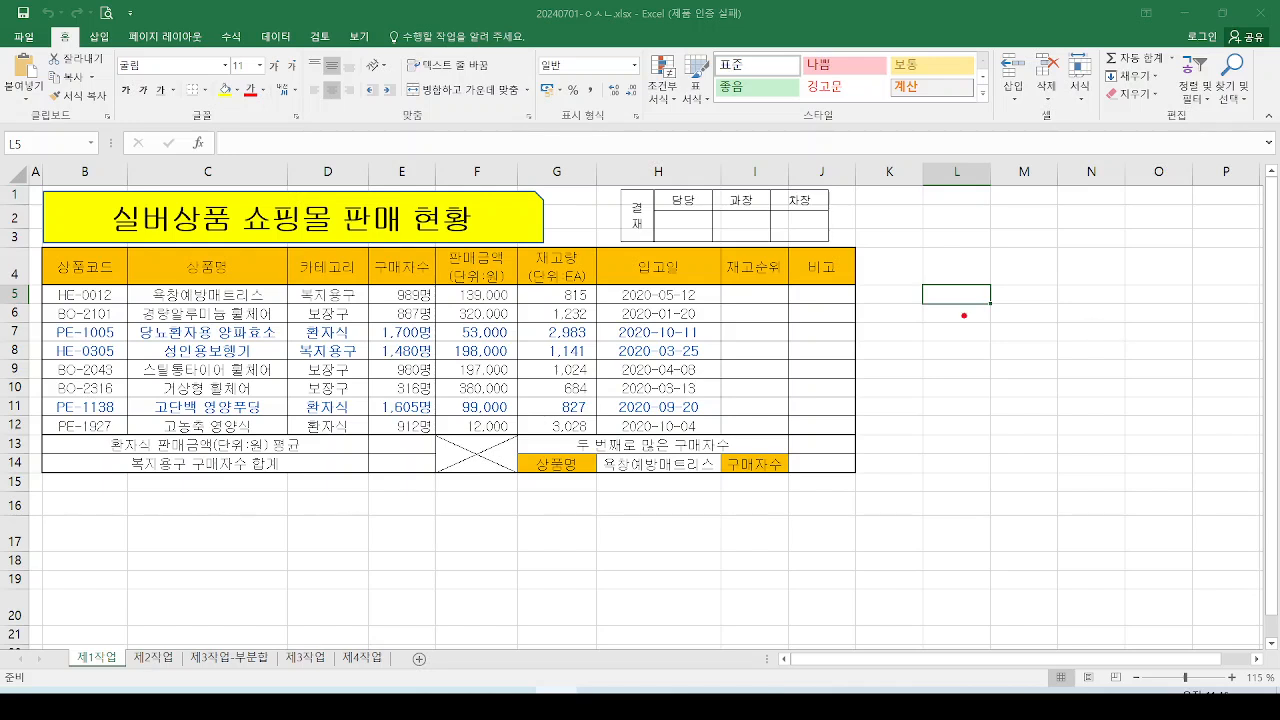
{"action": "mouse_move", "coordinate": [962, 316]}
{"action": "left_mouse_down"}
{"action": "mouse_move", "coordinate": [992, 299]}
{"action": "mouse_move", "coordinate": [972, 290]}
{"action": "mouse_move", "coordinate": [968, 302]}
{"action": "mouse_move", "coordinate": [852, 234]}
{"action": "mouse_move", "coordinate": [500, 208]}
{"action": "mouse_move", "coordinate": [333, 160]}
{"action": "left_mouse_up"}
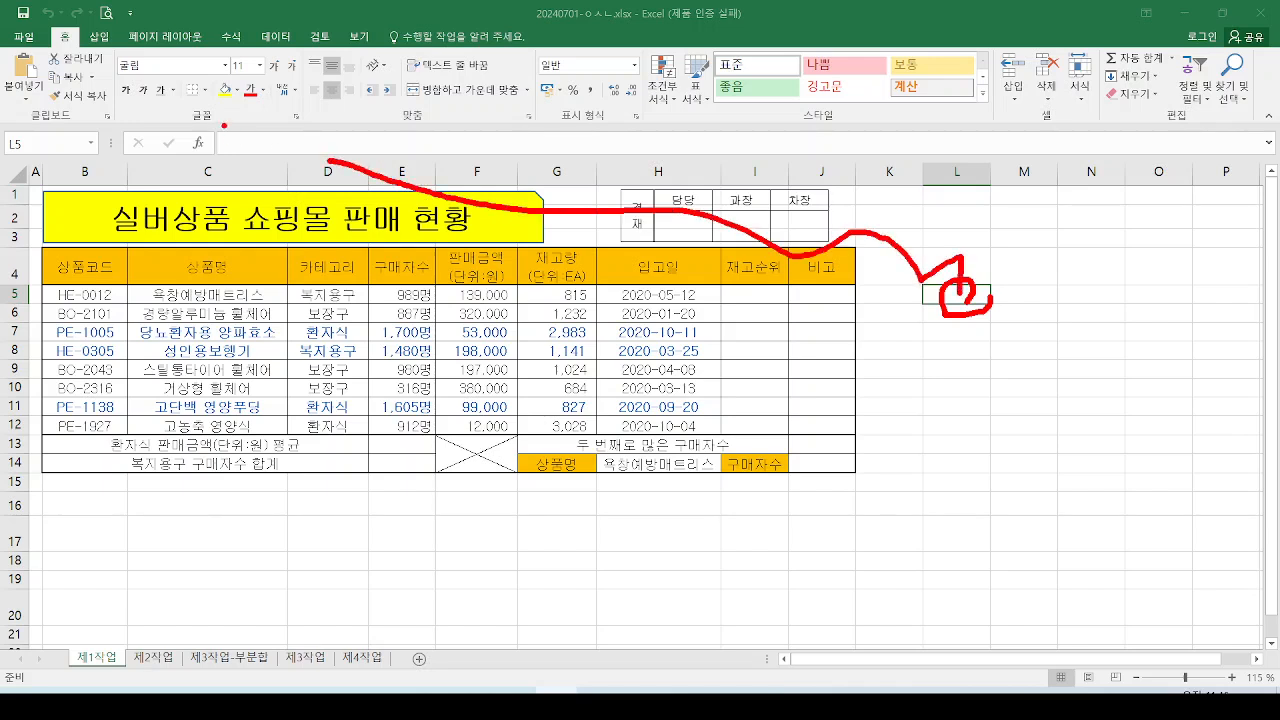
{"action": "mouse_move", "coordinate": [222, 124]}
{"action": "left_mouse_down"}
{"action": "mouse_move", "coordinate": [246, 149]}
{"action": "mouse_move", "coordinate": [764, 150]}
{"action": "left_mouse_up"}
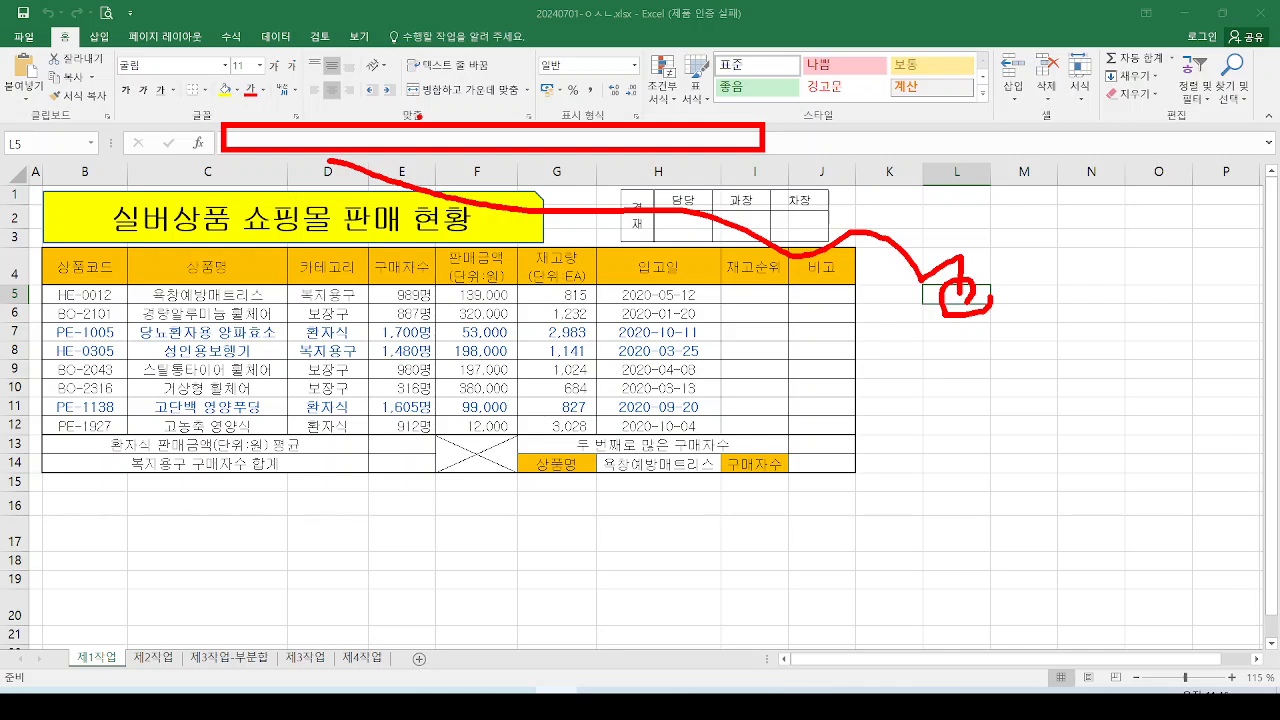
{"action": "mouse_move", "coordinate": [380, 134]}
{"action": "left_mouse_down"}
{"action": "mouse_move", "coordinate": [322, 140]}
{"action": "mouse_move", "coordinate": [360, 172]}
{"action": "left_mouse_up"}
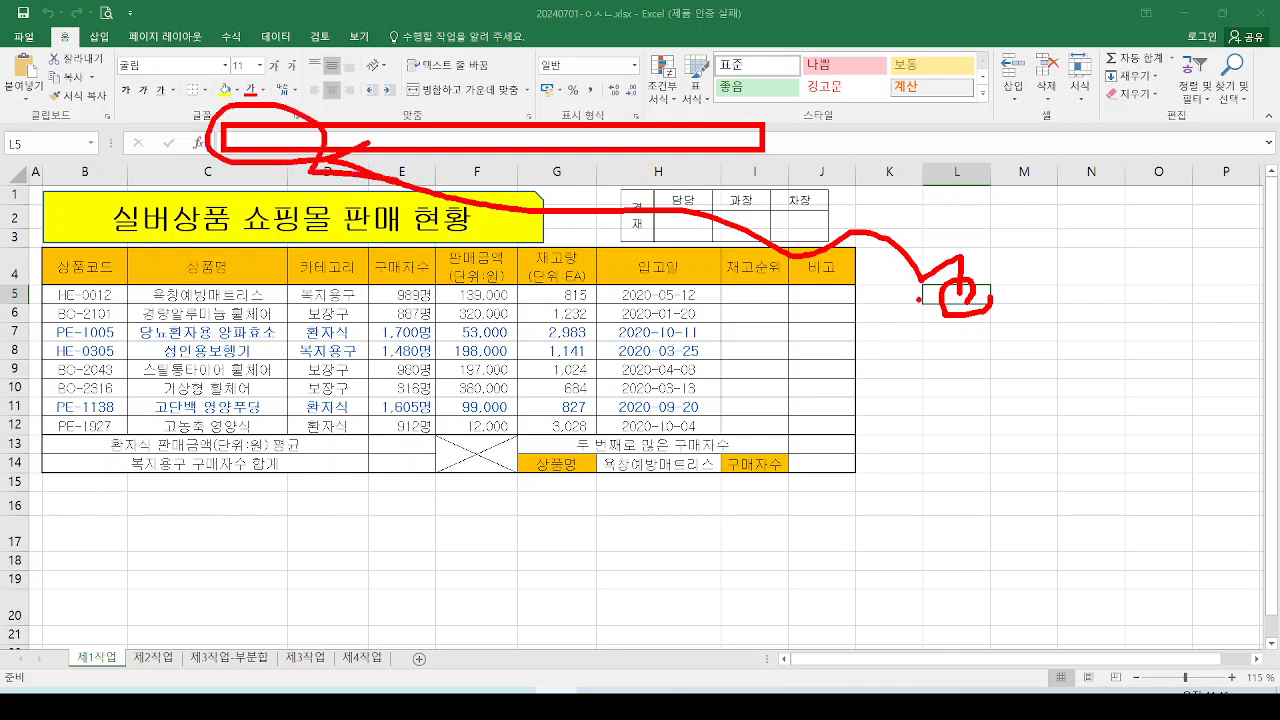
{"action": "key", "text": "Escape"}
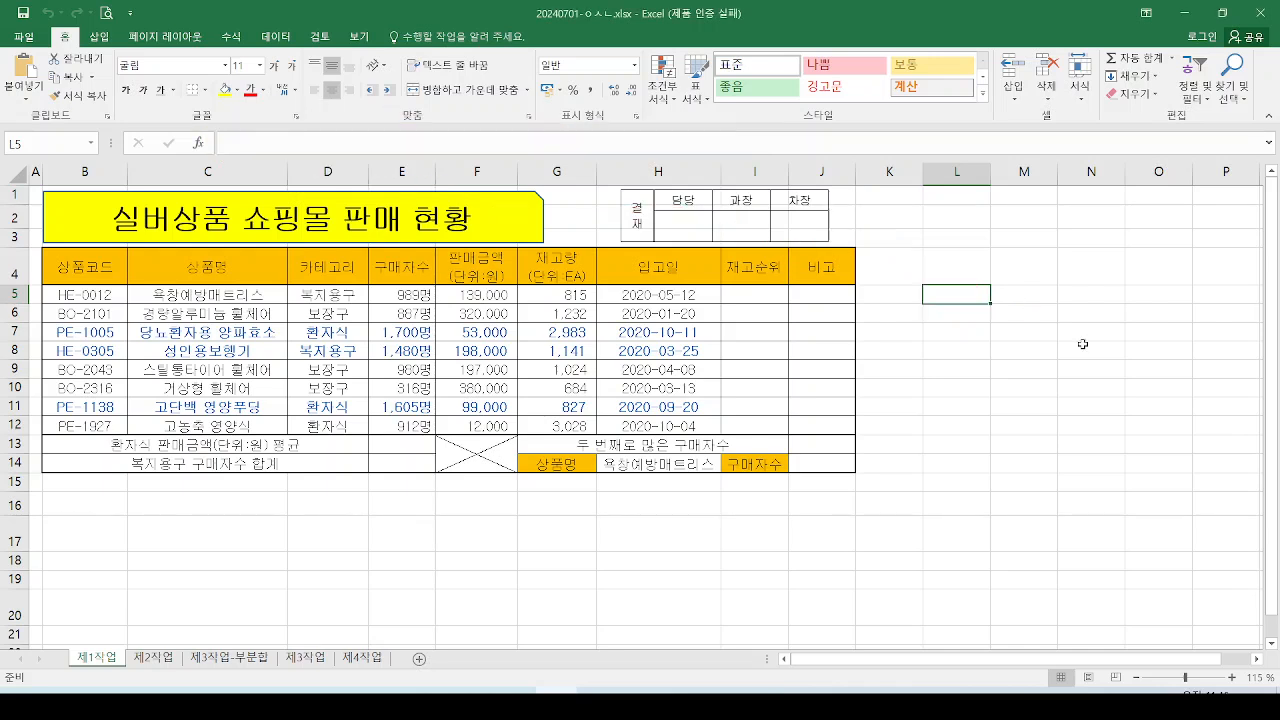
{"action": "key", "text": "ctrl+2"}
{"action": "left_click_drag", "start_coordinate": [937, 296], "coordinate": [947, 293]}
{"action": "left_click_drag", "start_coordinate": [934, 309], "coordinate": [947, 308]}
{"action": "mouse_move", "coordinate": [958, 312]}
{"action": "left_mouse_down"}
{"action": "mouse_move", "coordinate": [976, 300]}
{"action": "mouse_move", "coordinate": [1234, 303]}
{"action": "left_mouse_up"}
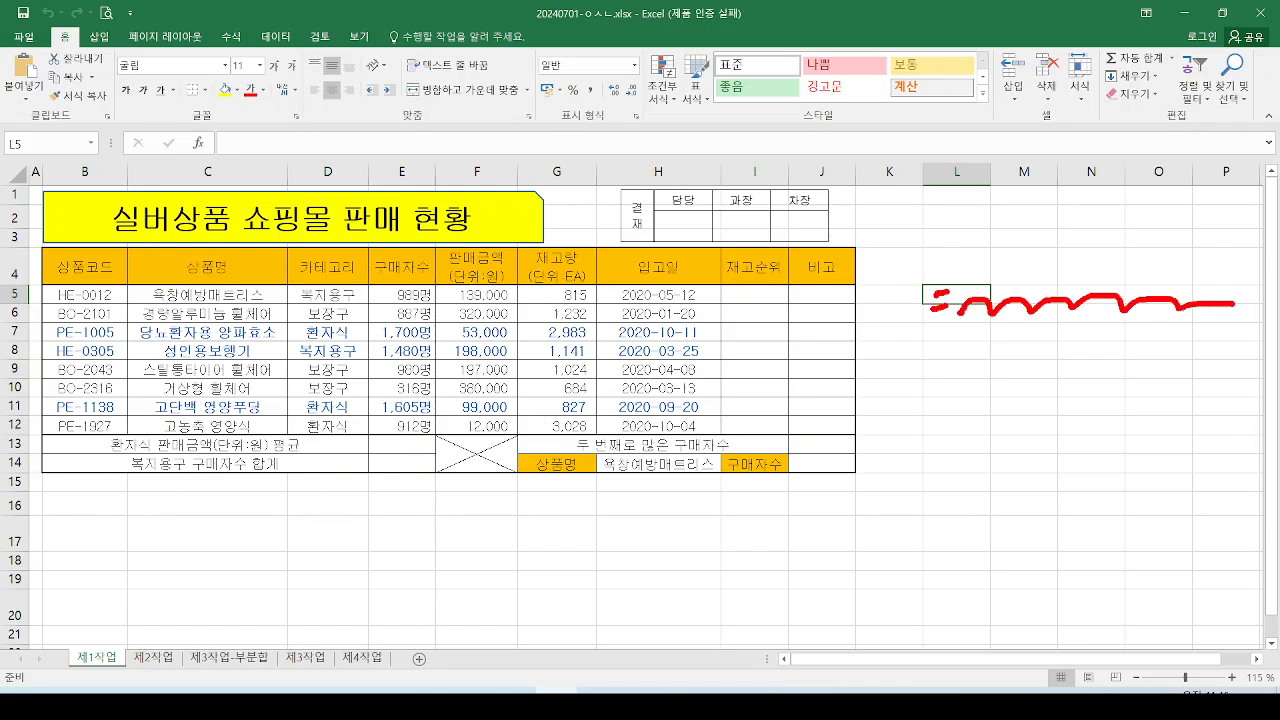
{"action": "mouse_move", "coordinate": [969, 292]}
{"action": "left_mouse_down"}
{"action": "mouse_move", "coordinate": [1192, 290]}
{"action": "mouse_move", "coordinate": [1130, 331]}
{"action": "left_mouse_up"}
{"action": "mouse_move", "coordinate": [928, 287]}
{"action": "left_mouse_down"}
{"action": "mouse_move", "coordinate": [850, 294]}
{"action": "mouse_move", "coordinate": [855, 316]}
{"action": "left_mouse_up"}
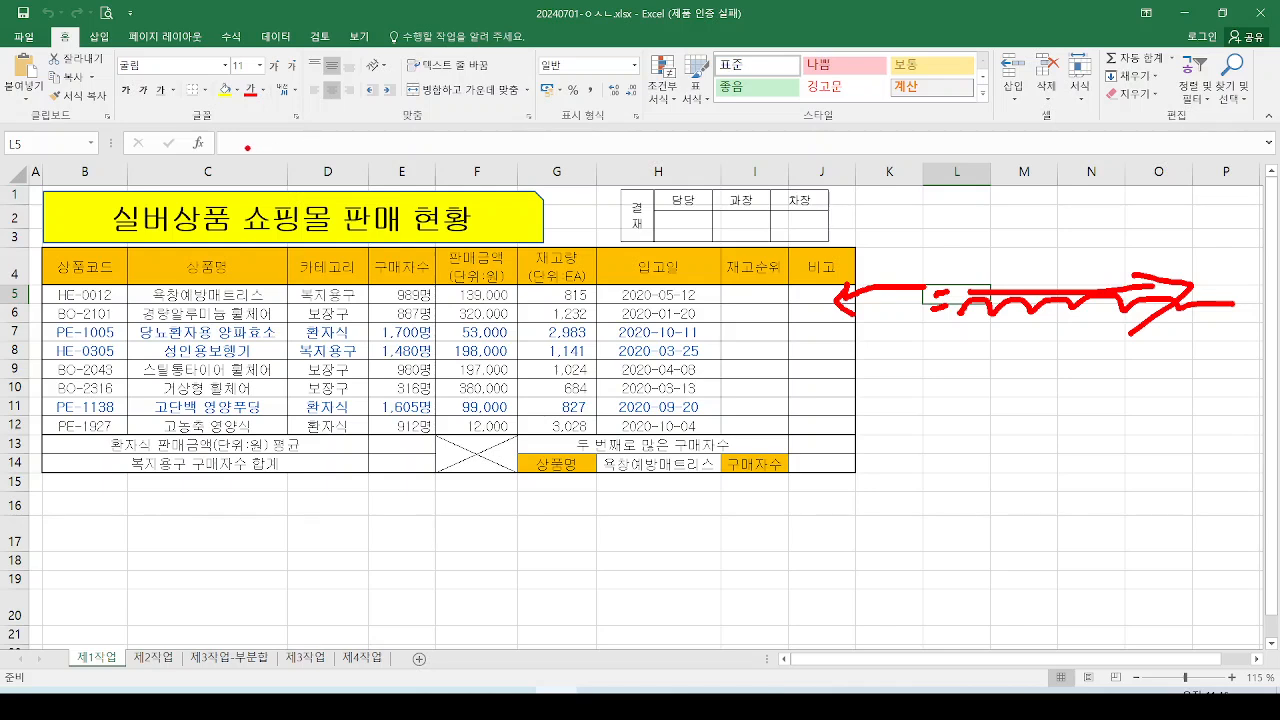
{"action": "key", "text": "Escape"}
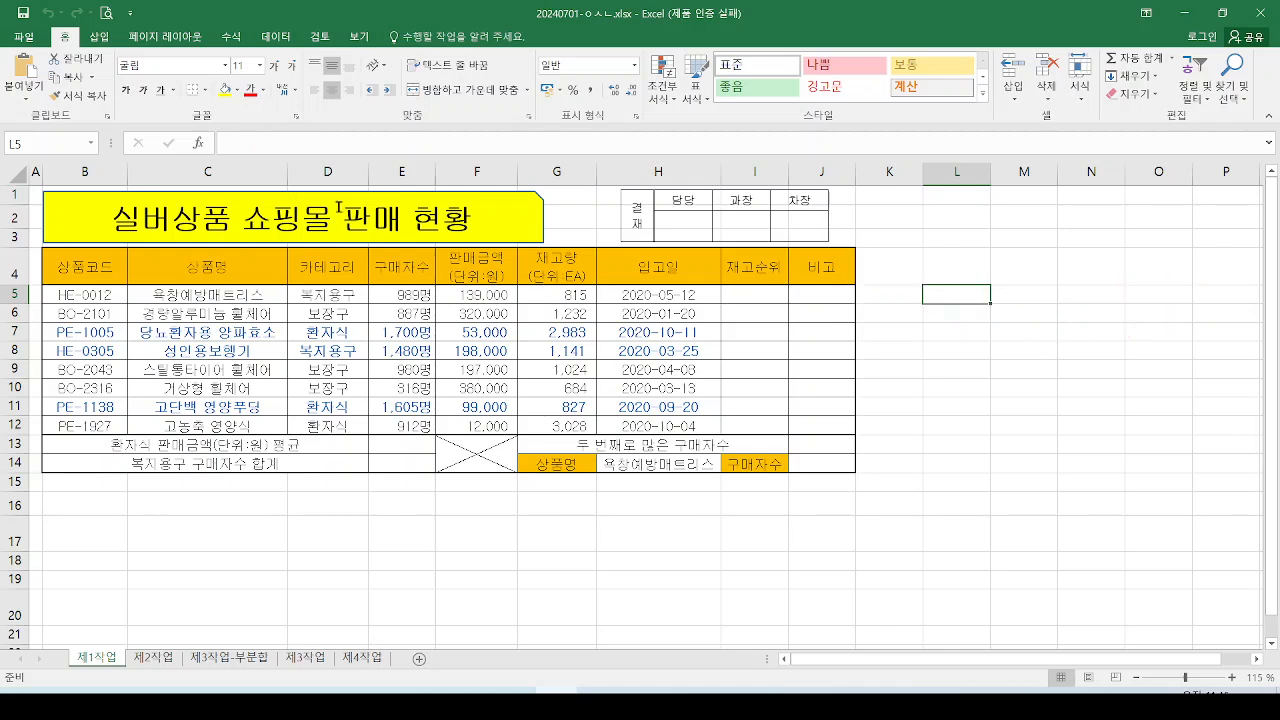
- Start the formula =rank in cell L5 and view the suggested RANK and RANK.EQ function descriptions
{"action": "left_click", "coordinate": [248, 142]}
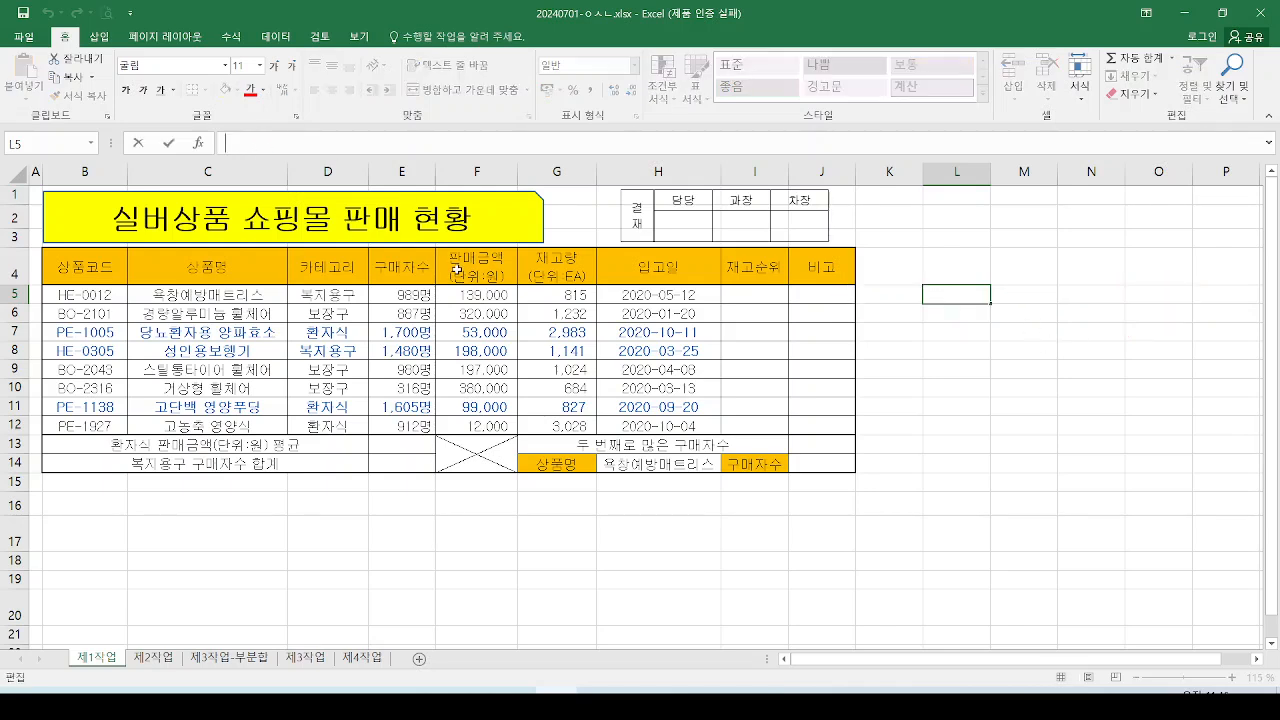
{"action": "type", "text": "="}
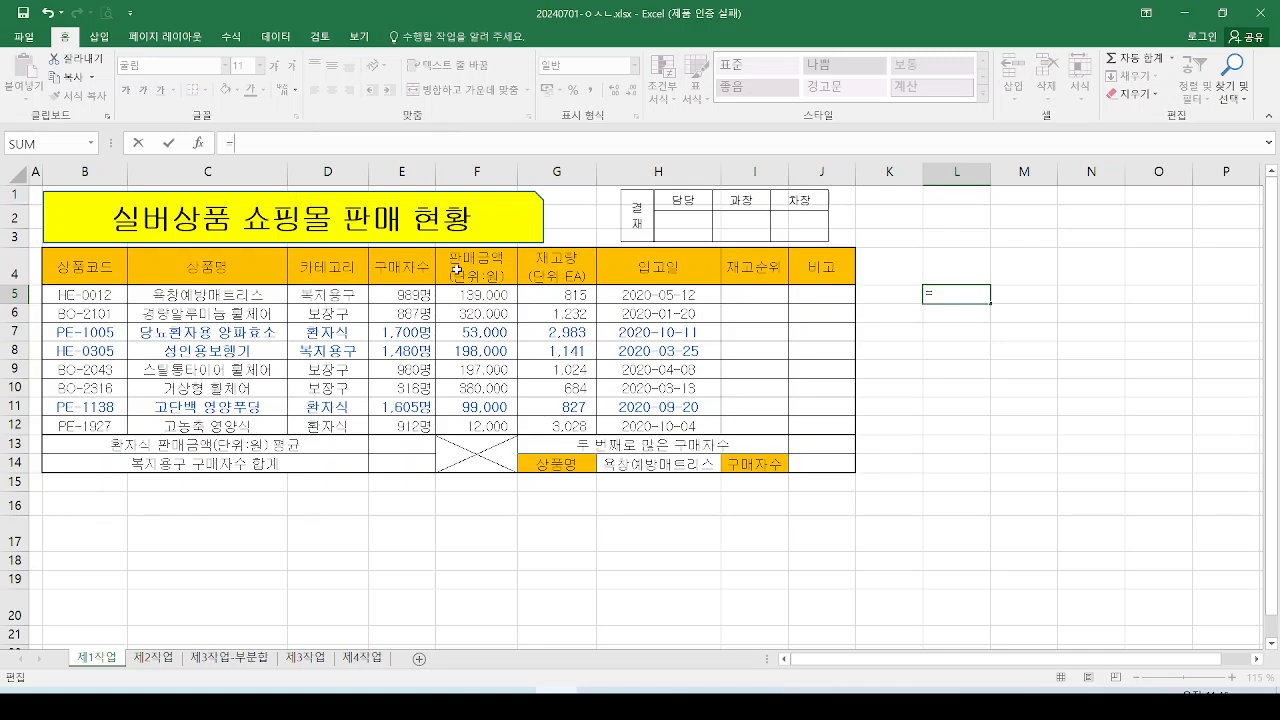
{"action": "type", "text": "rank"}
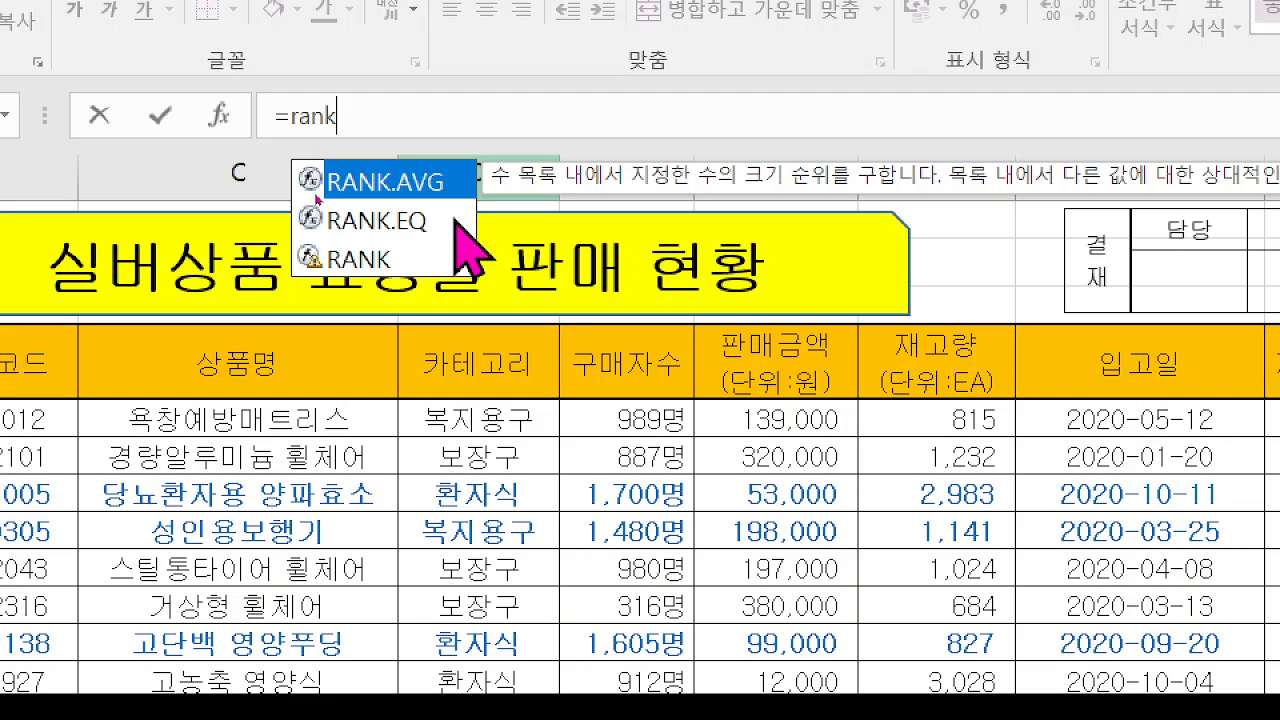
{"action": "left_click", "coordinate": [345, 262]}
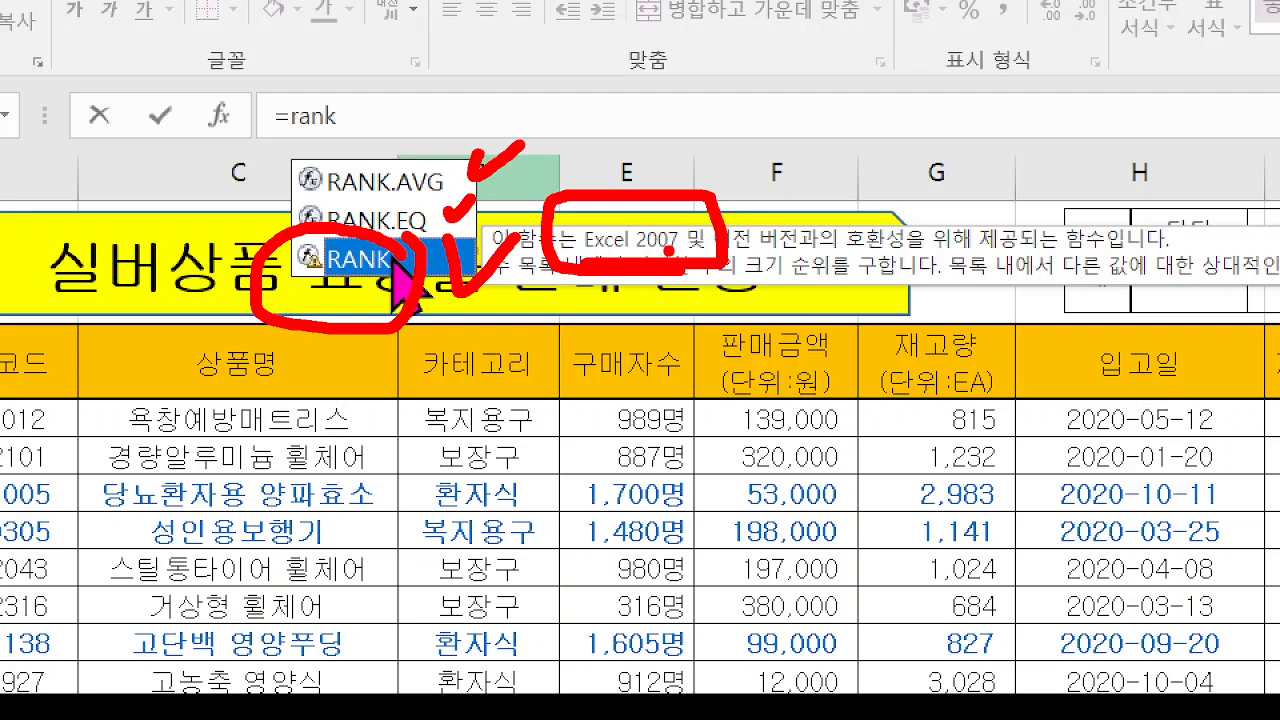
{"action": "key", "text": "Escape"}
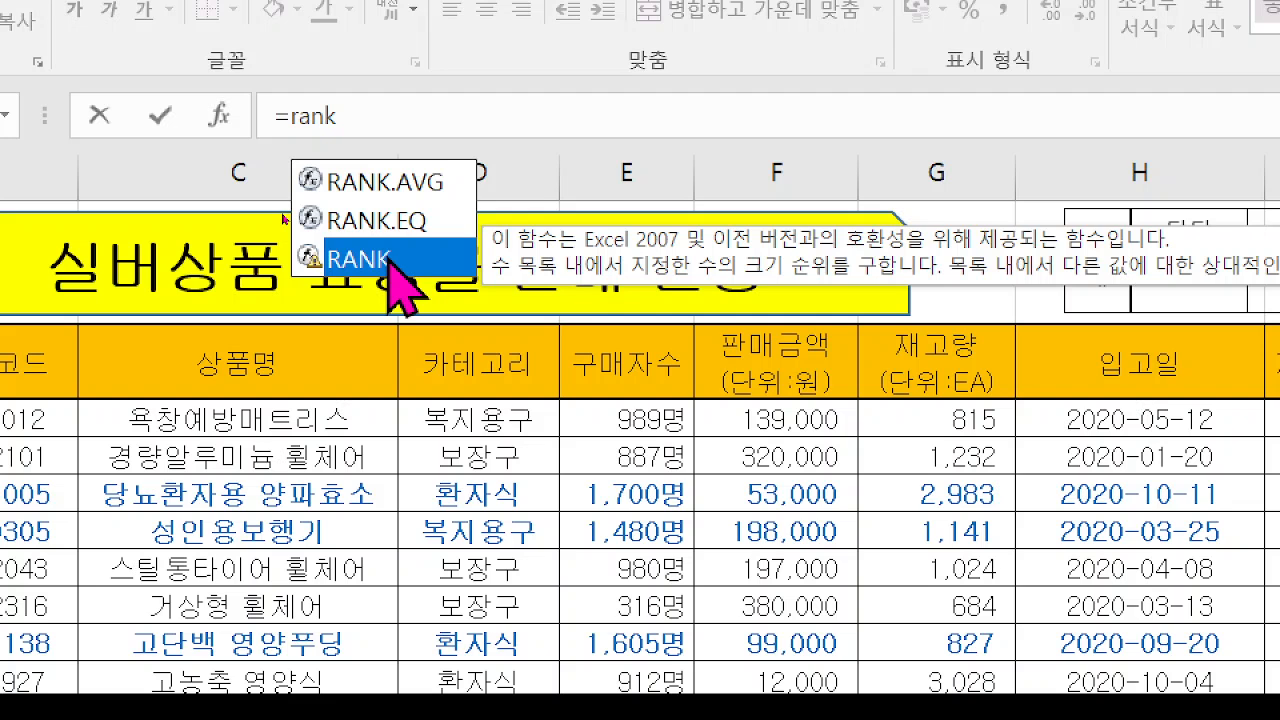
{"action": "left_click", "coordinate": [443, 222]}
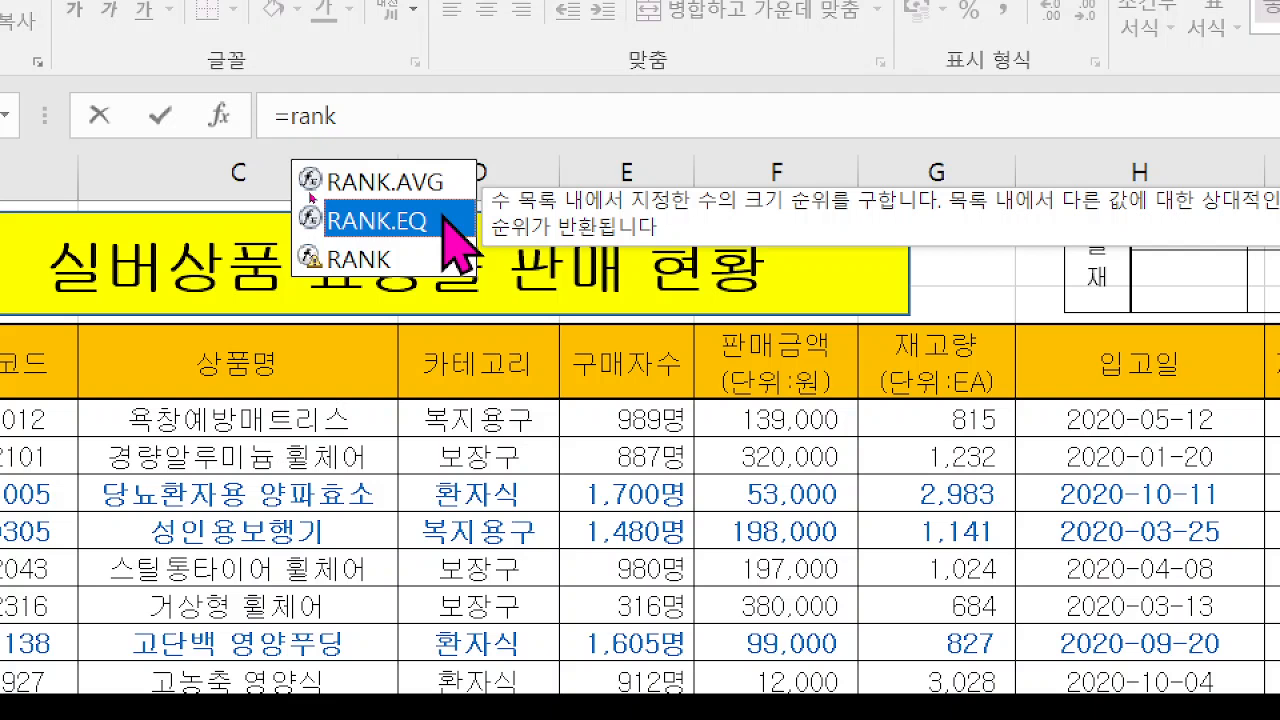
{"action": "left_click", "coordinate": [443, 216]}
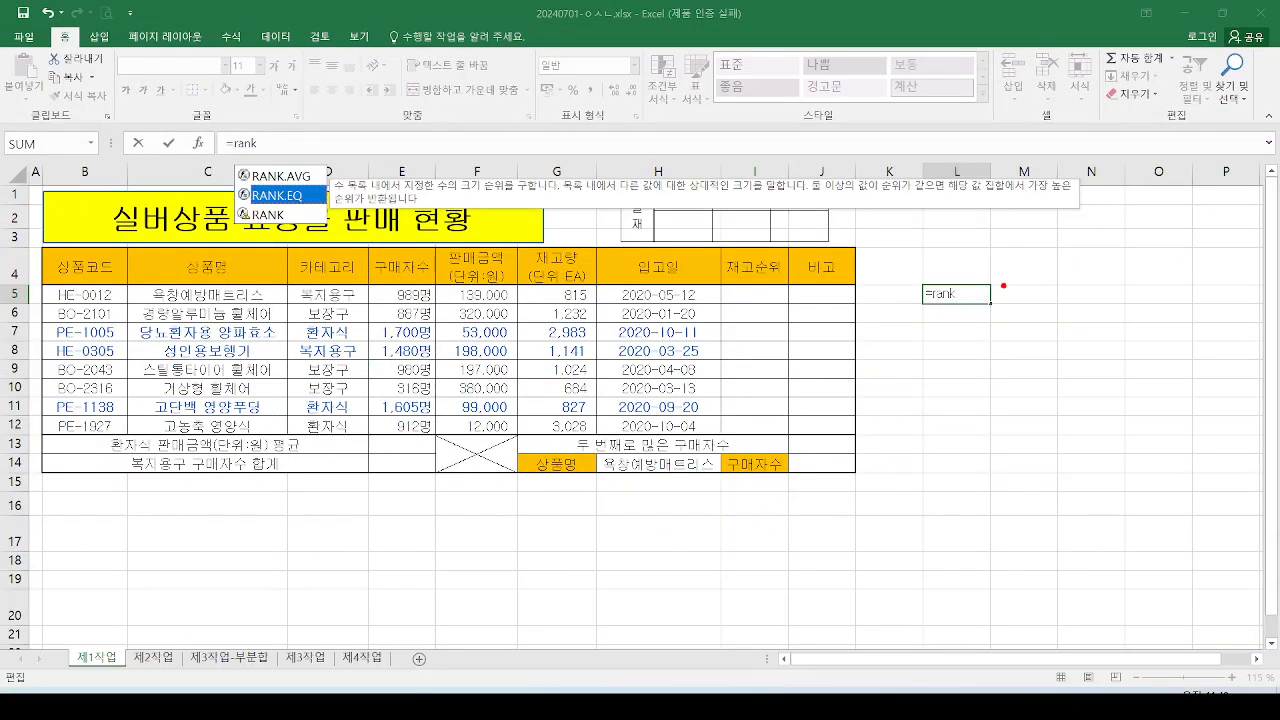
{"action": "left_click_drag", "start_coordinate": [1024, 248], "coordinate": [1026, 300]}
{"action": "mouse_move", "coordinate": [1060, 254]}
{"action": "left_mouse_down"}
{"action": "mouse_move", "coordinate": [1058, 288]}
{"action": "mouse_move", "coordinate": [1080, 256]}
{"action": "mouse_move", "coordinate": [1110, 260]}
{"action": "left_mouse_up"}
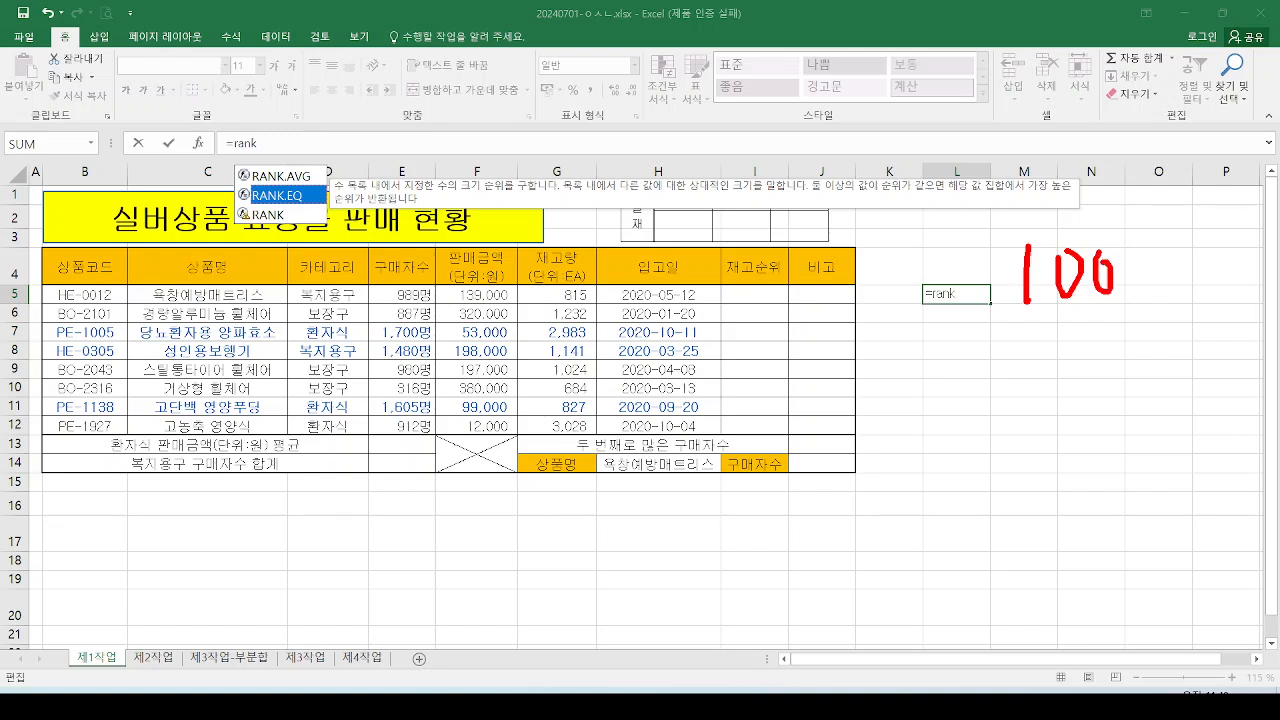
{"action": "mouse_move", "coordinate": [1082, 378]}
{"action": "left_mouse_down"}
{"action": "mouse_move", "coordinate": [1064, 410]}
{"action": "mouse_move", "coordinate": [1076, 436]}
{"action": "left_mouse_up"}
{"action": "mouse_move", "coordinate": [1112, 372]}
{"action": "left_mouse_down"}
{"action": "mouse_move", "coordinate": [1106, 420]}
{"action": "mouse_move", "coordinate": [1130, 384]}
{"action": "left_mouse_up"}
{"action": "mouse_move", "coordinate": [1094, 480]}
{"action": "left_mouse_down"}
{"action": "mouse_move", "coordinate": [1080, 512]}
{"action": "mouse_move", "coordinate": [1096, 480]}
{"action": "mouse_move", "coordinate": [1122, 490]}
{"action": "left_mouse_up"}
{"action": "mouse_move", "coordinate": [1102, 560]}
{"action": "left_mouse_down"}
{"action": "mouse_move", "coordinate": [1100, 546]}
{"action": "mouse_move", "coordinate": [1098, 596]}
{"action": "mouse_move", "coordinate": [1120, 552]}
{"action": "mouse_move", "coordinate": [1106, 556]}
{"action": "left_mouse_up"}
{"action": "mouse_move", "coordinate": [968, 379]}
{"action": "left_mouse_down"}
{"action": "mouse_move", "coordinate": [1000, 386]}
{"action": "mouse_move", "coordinate": [1016, 372]}
{"action": "left_mouse_up"}
{"action": "left_click_drag", "start_coordinate": [994, 552], "coordinate": [1014, 548]}
{"action": "left_click", "coordinate": [1033, 540]}
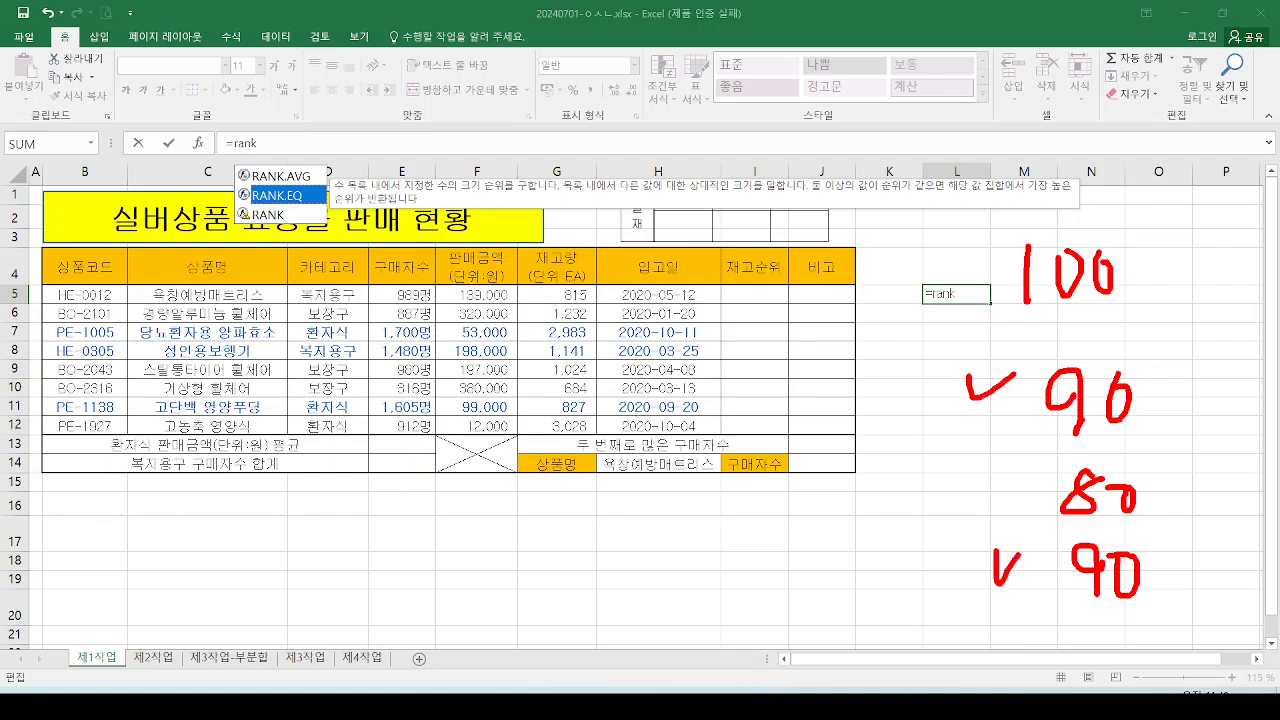
{"action": "left_click_drag", "start_coordinate": [1182, 240], "coordinate": [1175, 286]}
{"action": "mouse_move", "coordinate": [1170, 366]}
{"action": "left_mouse_down"}
{"action": "mouse_move", "coordinate": [1174, 418]}
{"action": "mouse_move", "coordinate": [1218, 438]}
{"action": "left_mouse_up"}
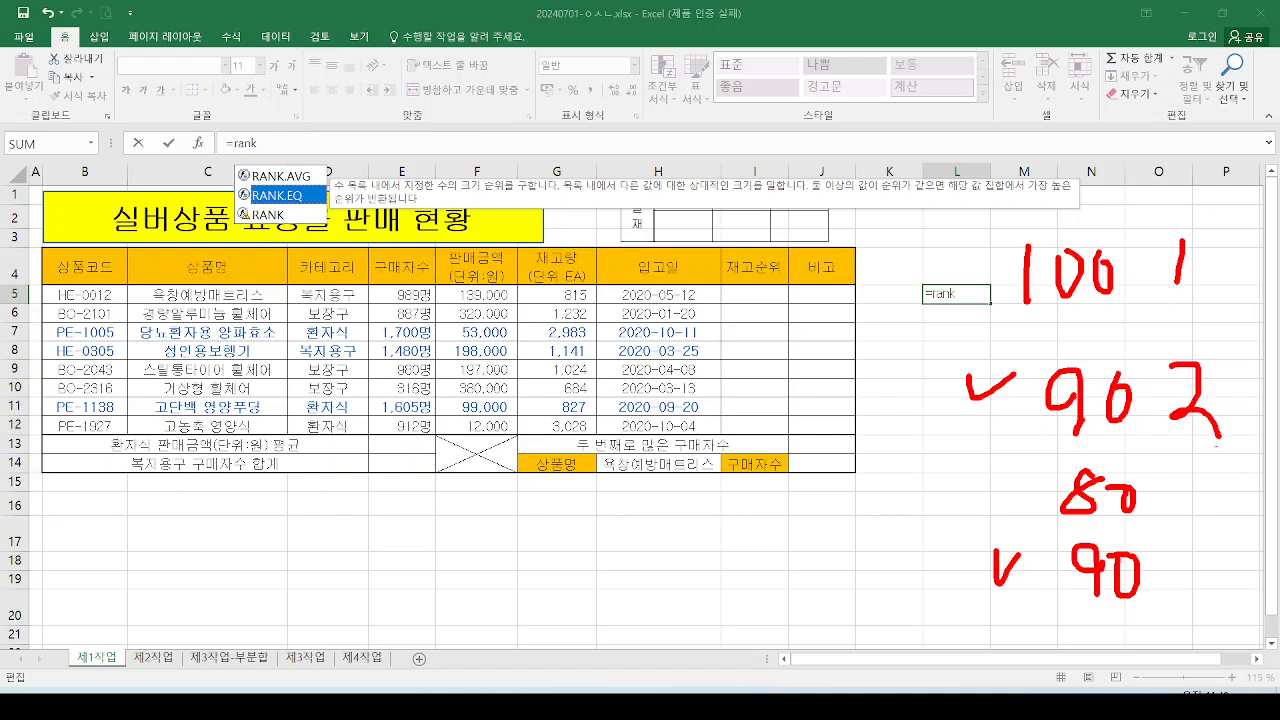
{"action": "mouse_move", "coordinate": [1174, 570]}
{"action": "left_mouse_down"}
{"action": "mouse_move", "coordinate": [1196, 606]}
{"action": "mouse_move", "coordinate": [1226, 620]}
{"action": "left_mouse_up"}
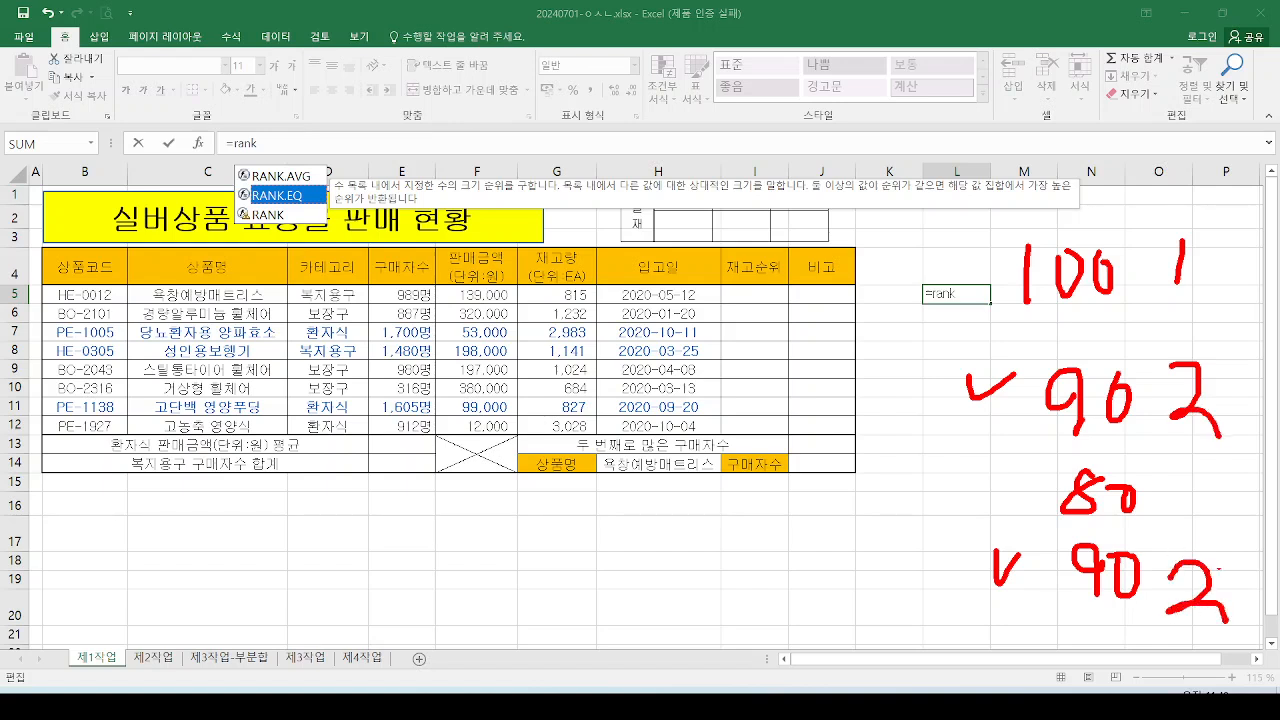
{"action": "mouse_move", "coordinate": [1184, 478]}
{"action": "left_mouse_down"}
{"action": "mouse_move", "coordinate": [1206, 494]}
{"action": "mouse_move", "coordinate": [1198, 518]}
{"action": "left_mouse_up"}
{"action": "mouse_move", "coordinate": [1158, 210]}
{"action": "left_mouse_down"}
{"action": "mouse_move", "coordinate": [1258, 214]}
{"action": "mouse_move", "coordinate": [1158, 209]}
{"action": "left_mouse_up"}
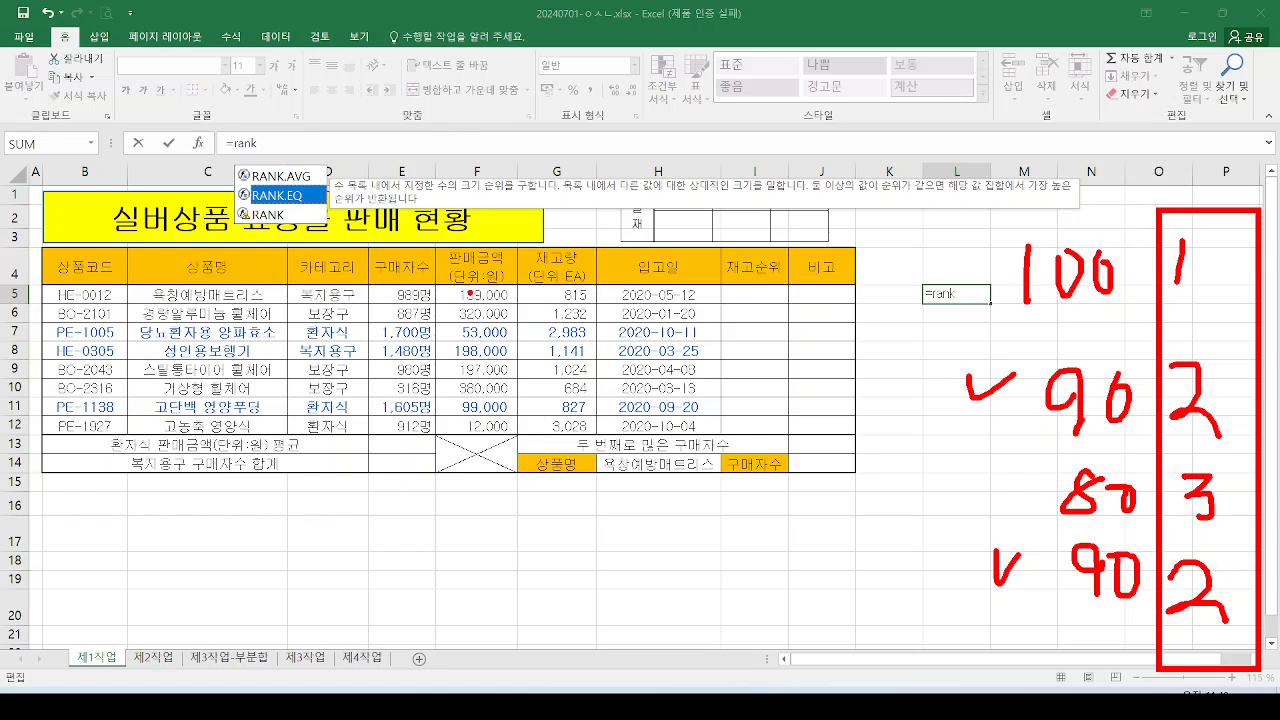
{"action": "left_click_drag", "start_coordinate": [290, 166], "coordinate": [350, 205]}
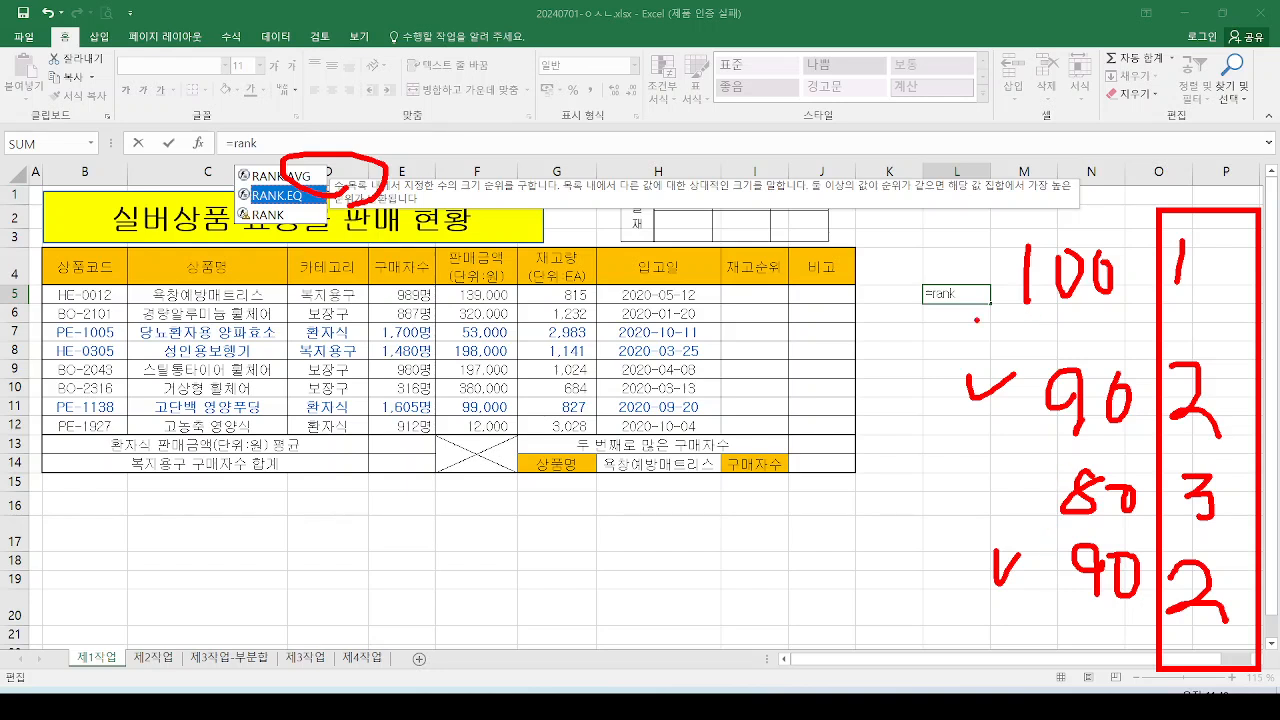
{"action": "left_click_drag", "start_coordinate": [888, 232], "coordinate": [880, 280]}
{"action": "mouse_move", "coordinate": [892, 476]}
{"action": "left_mouse_down"}
{"action": "mouse_move", "coordinate": [885, 503]}
{"action": "mouse_move", "coordinate": [944, 505]}
{"action": "left_mouse_up"}
{"action": "left_click_drag", "start_coordinate": [926, 460], "coordinate": [890, 525]}
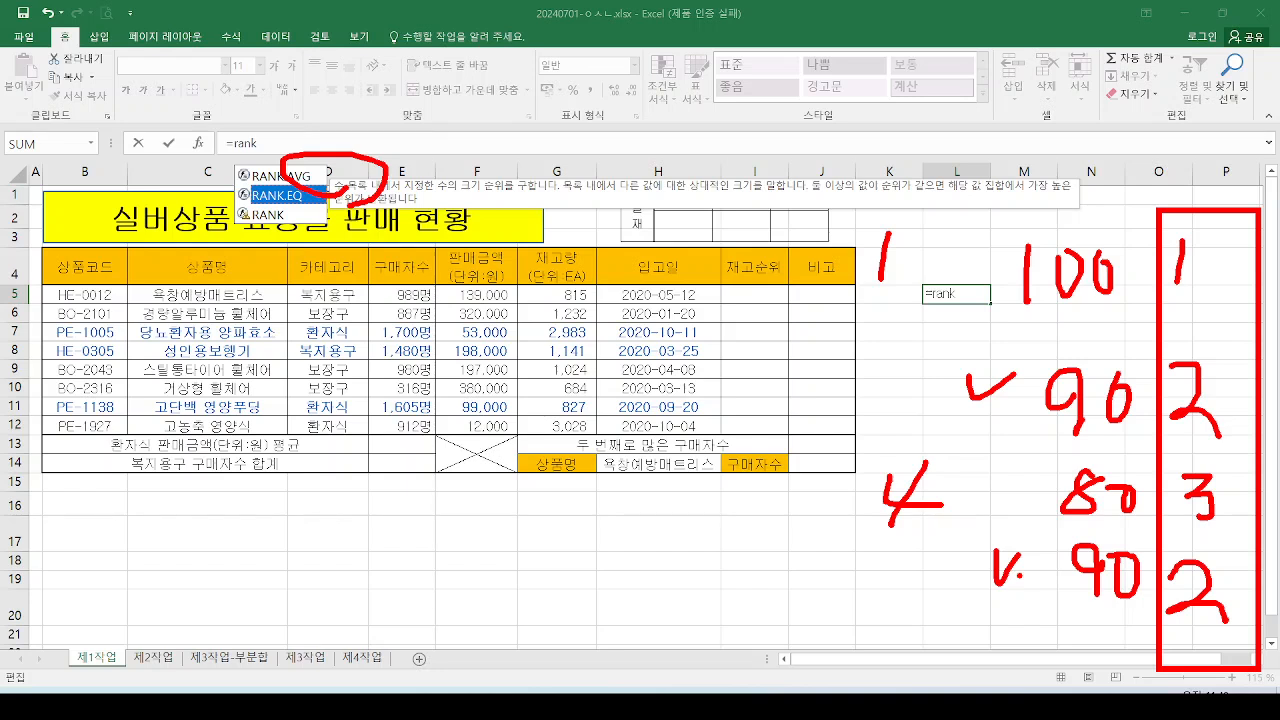
{"action": "mouse_move", "coordinate": [876, 372]}
{"action": "left_mouse_down"}
{"action": "mouse_move", "coordinate": [894, 374]}
{"action": "mouse_move", "coordinate": [918, 414]}
{"action": "left_mouse_up"}
{"action": "mouse_move", "coordinate": [950, 372]}
{"action": "left_mouse_down"}
{"action": "mouse_move", "coordinate": [924, 410]}
{"action": "mouse_move", "coordinate": [950, 446]}
{"action": "left_mouse_up"}
{"action": "mouse_move", "coordinate": [864, 562]}
{"action": "left_mouse_down"}
{"action": "mouse_move", "coordinate": [894, 562]}
{"action": "mouse_move", "coordinate": [898, 590]}
{"action": "left_mouse_up"}
{"action": "mouse_move", "coordinate": [958, 558]}
{"action": "left_mouse_down"}
{"action": "mouse_move", "coordinate": [960, 594]}
{"action": "mouse_move", "coordinate": [944, 610]}
{"action": "left_mouse_up"}
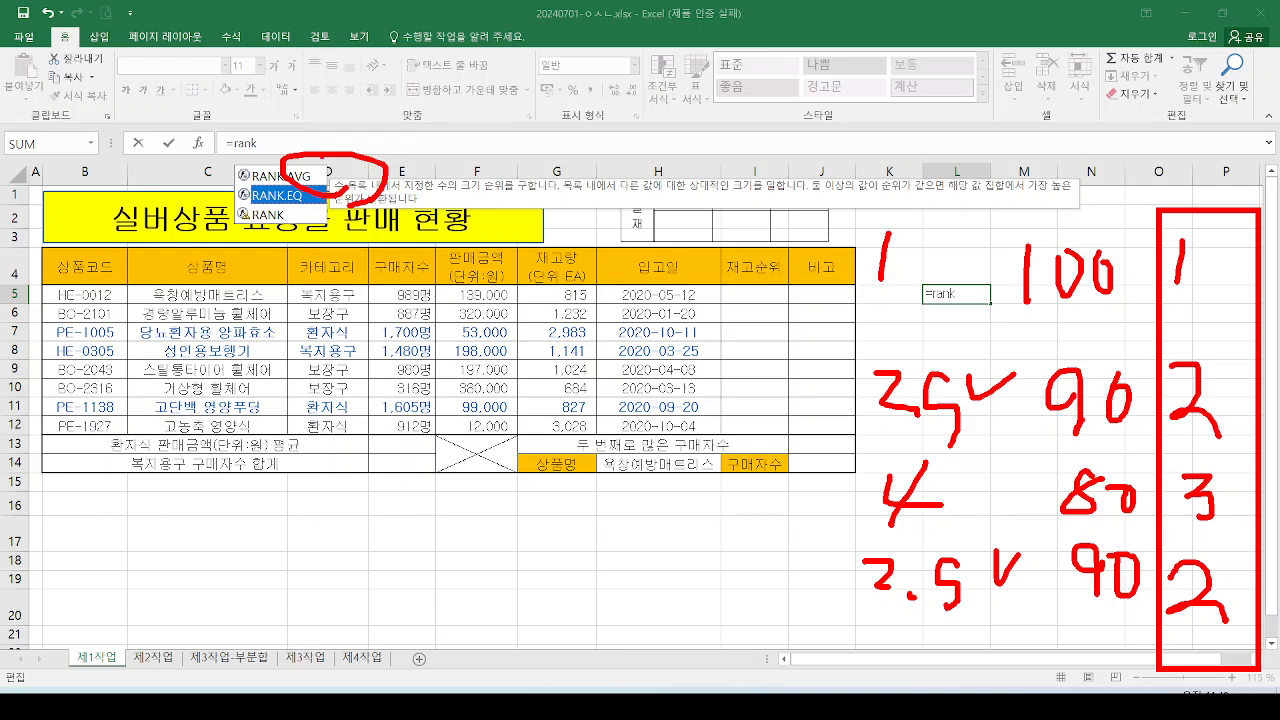
{"action": "left_click_drag", "start_coordinate": [396, 112], "coordinate": [314, 150]}
{"action": "mouse_move", "coordinate": [969, 433]}
{"action": "left_mouse_down"}
{"action": "mouse_move", "coordinate": [952, 345]}
{"action": "mouse_move", "coordinate": [962, 440]}
{"action": "left_mouse_up"}
{"action": "mouse_move", "coordinate": [975, 592]}
{"action": "left_mouse_down"}
{"action": "mouse_move", "coordinate": [1005, 558]}
{"action": "mouse_move", "coordinate": [1018, 635]}
{"action": "left_mouse_up"}
{"action": "key", "text": "Escape"}
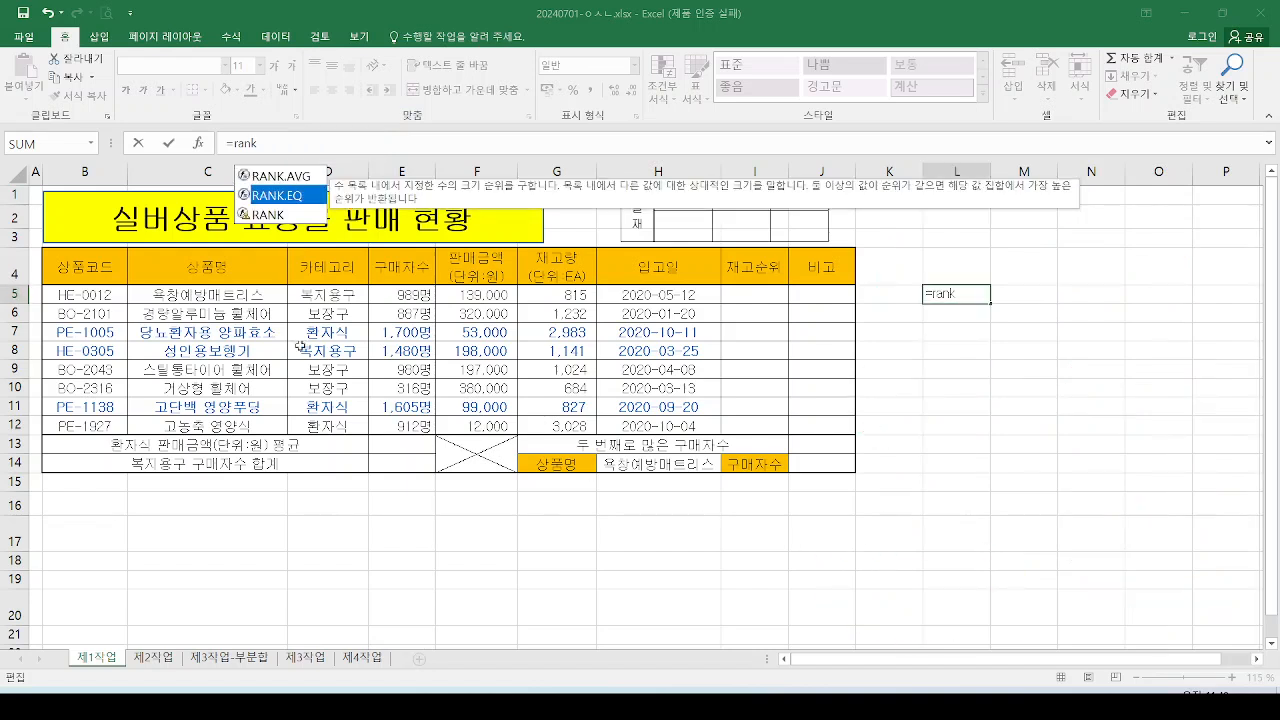
{"action": "double_click", "coordinate": [285, 197]}
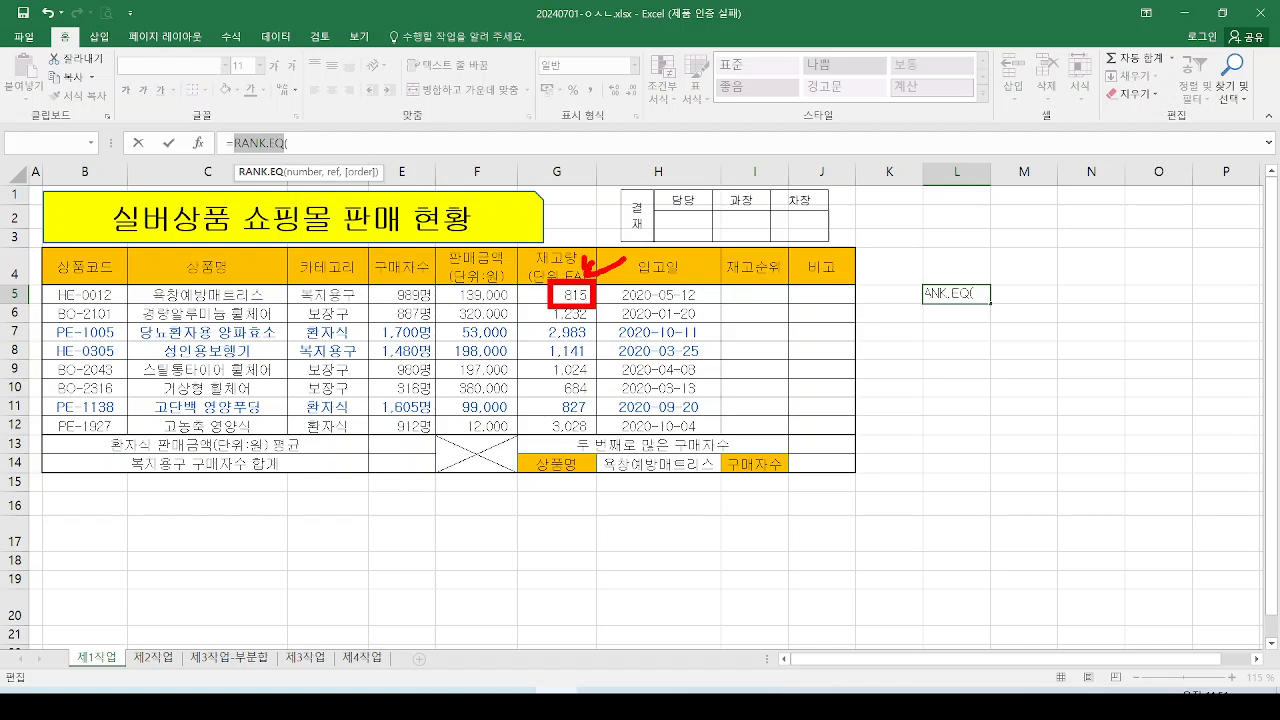
{"action": "left_click", "coordinate": [576, 294]}
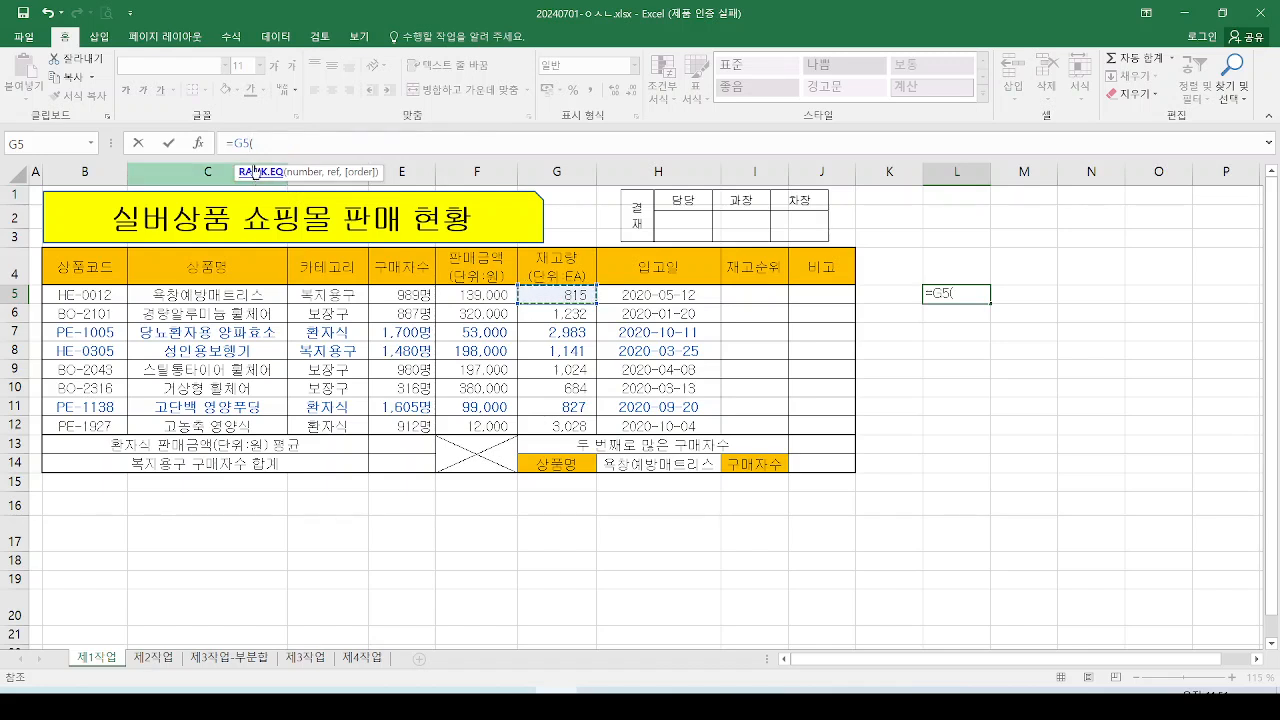
{"action": "left_click", "coordinate": [254, 176]}
{"action": "left_click", "coordinate": [573, 93]}
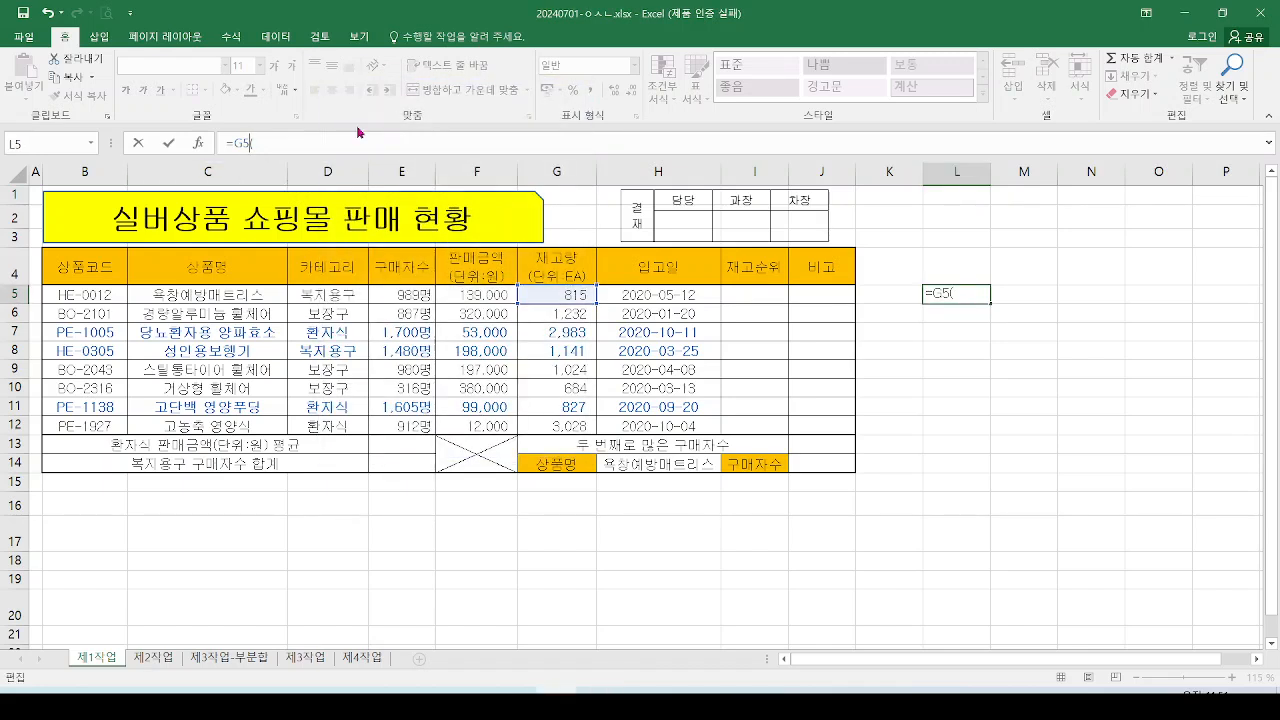
{"action": "key", "text": "BackSpace"}
{"action": "key", "text": "BackSpace"}
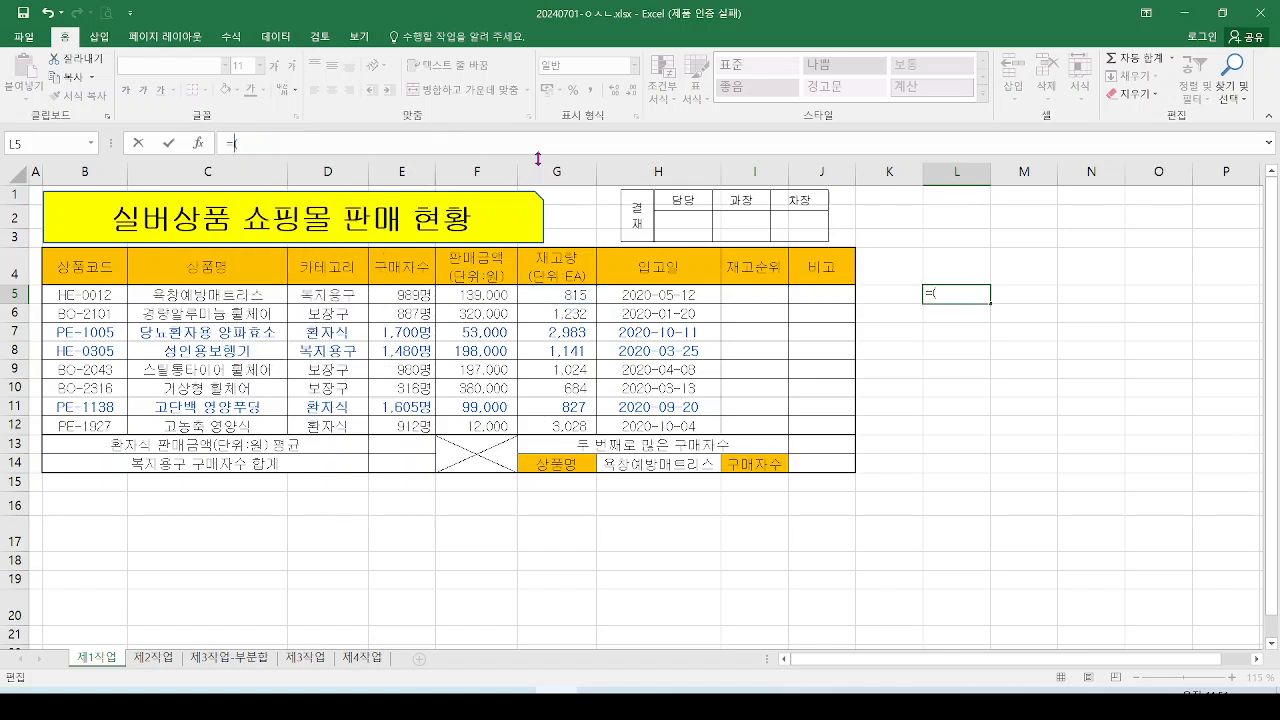
- Build the RANK.EQ formula in L5 with G5 as the number and the absolute range $G$5:$G$12 as the reference
{"action": "type", "text": "rank"}
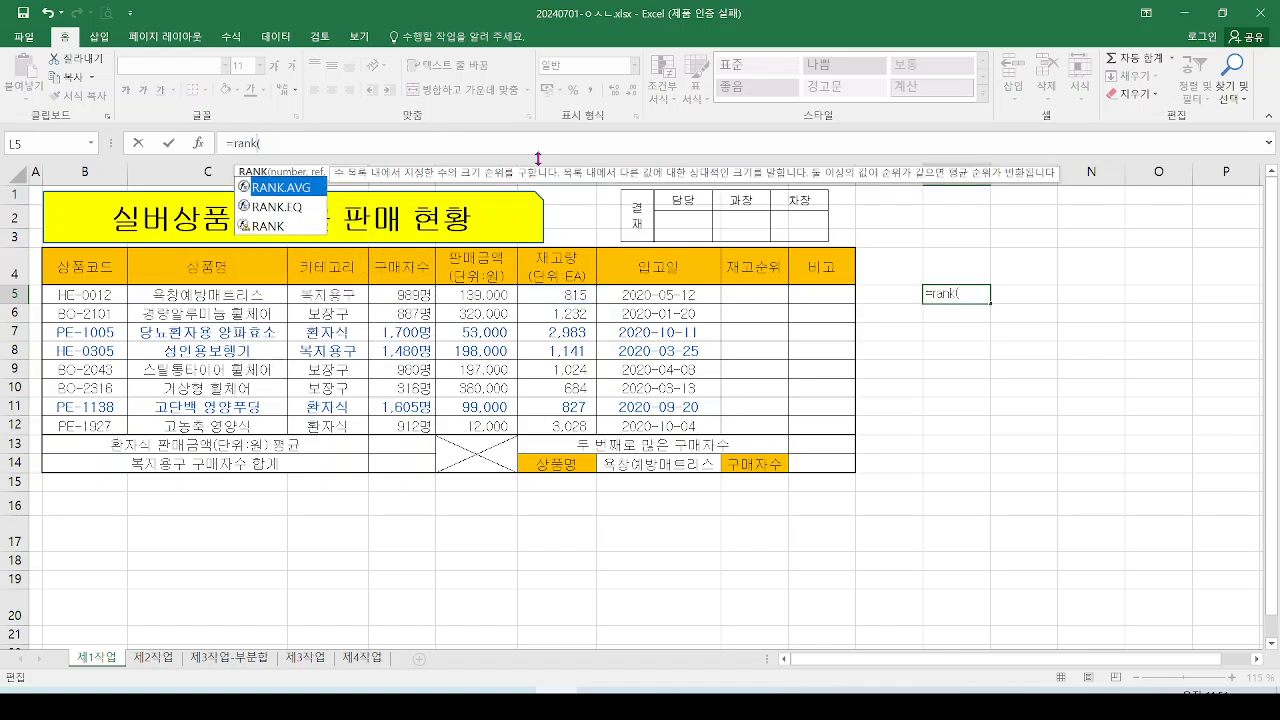
{"action": "key", "text": "Down"}
{"action": "key", "text": "Tab"}
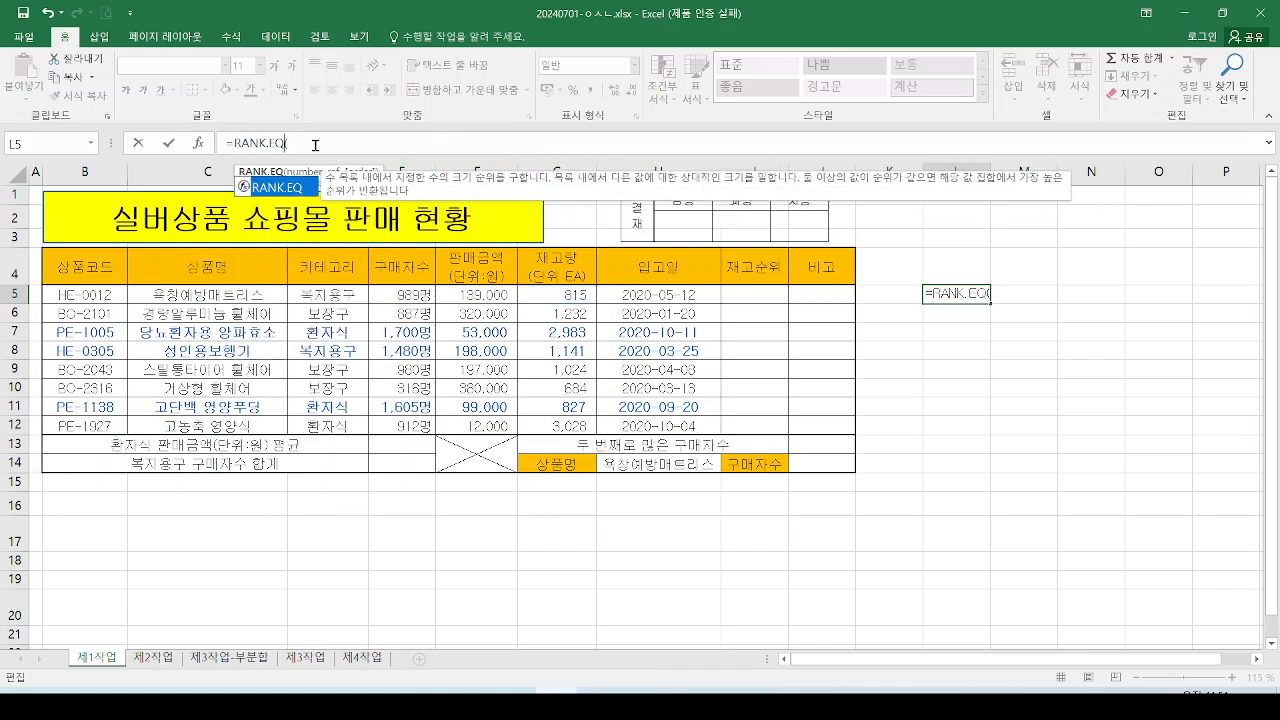
{"action": "left_click", "coordinate": [590, 297]}
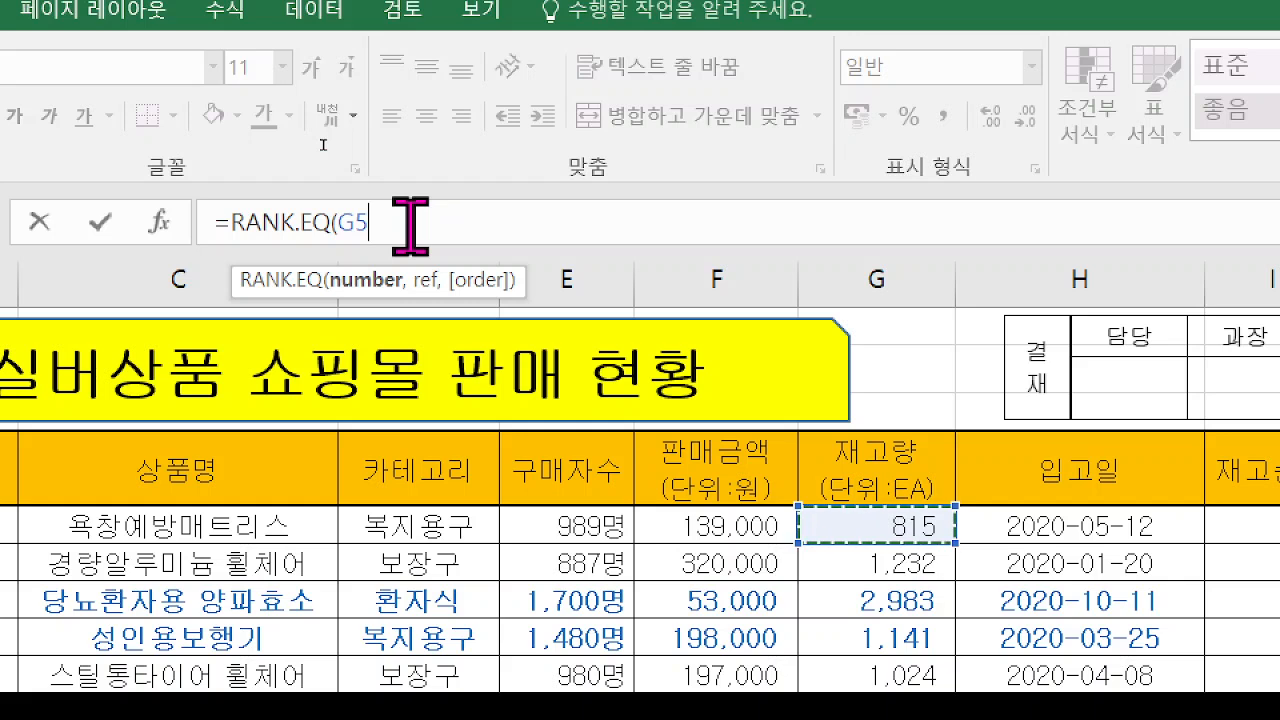
{"action": "type", "text": ","}
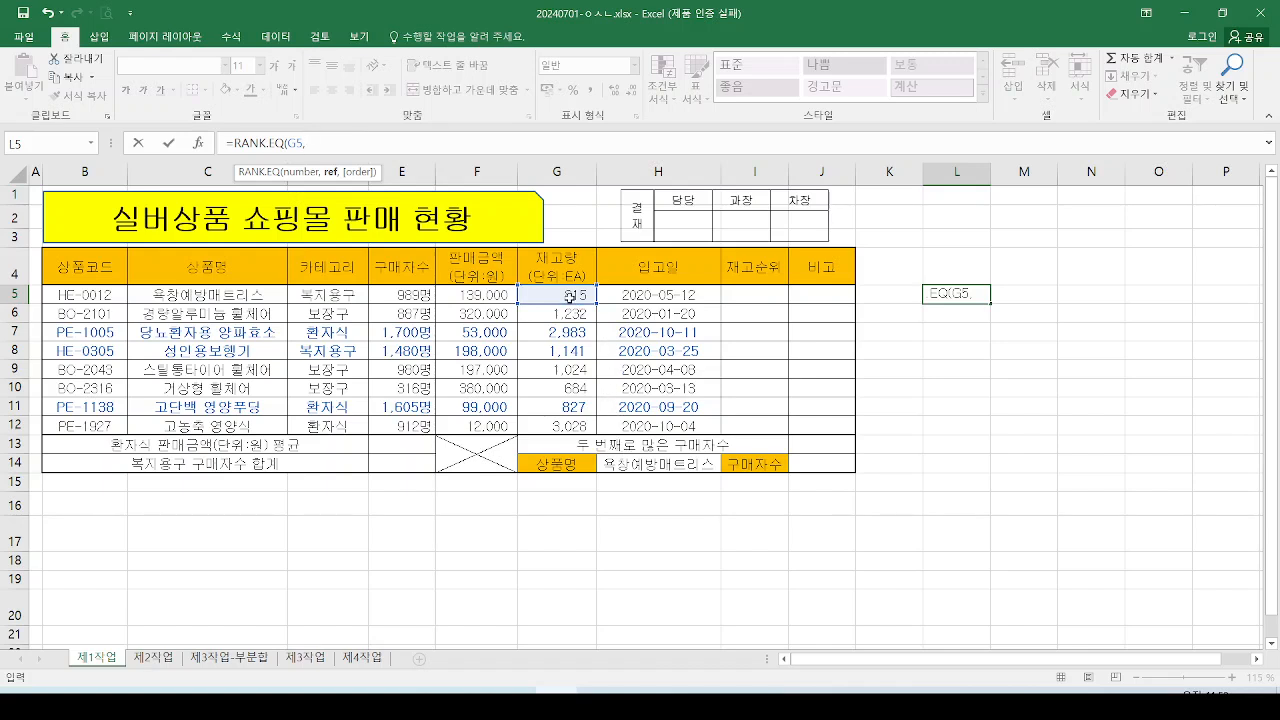
{"action": "left_click_drag", "start_coordinate": [569, 297], "coordinate": [556, 428]}
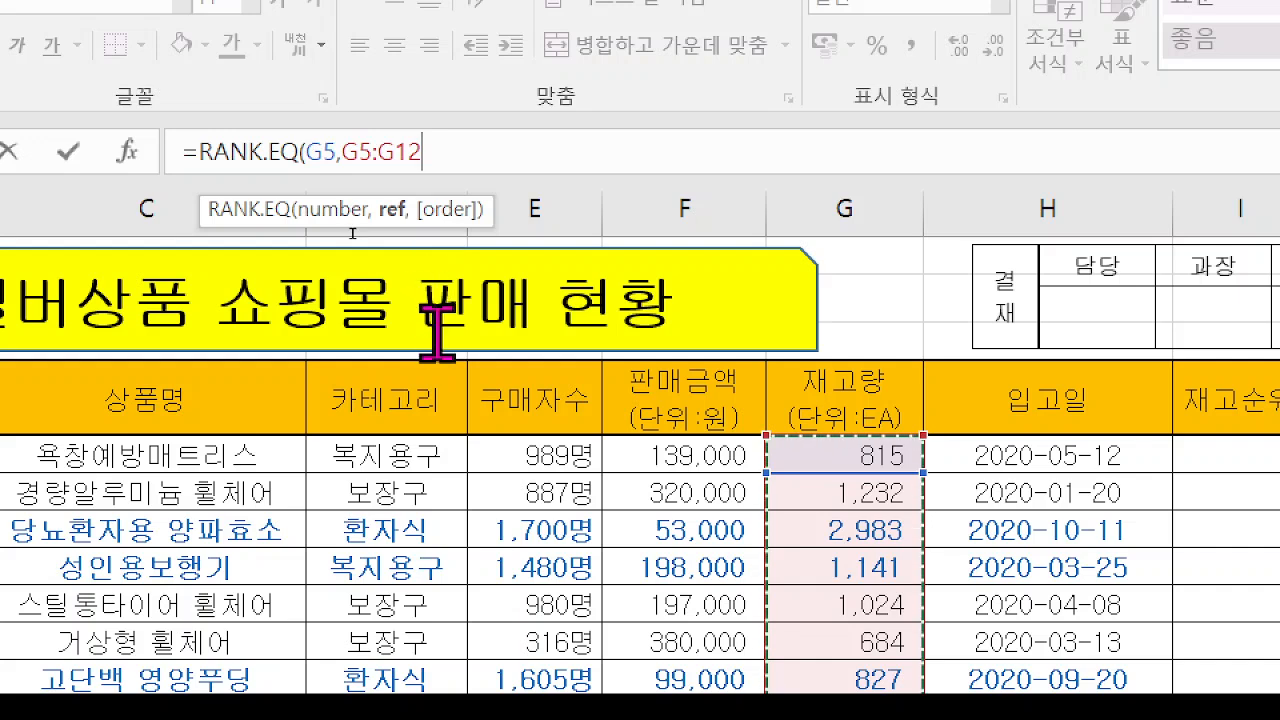
{"action": "key", "text": "F4"}
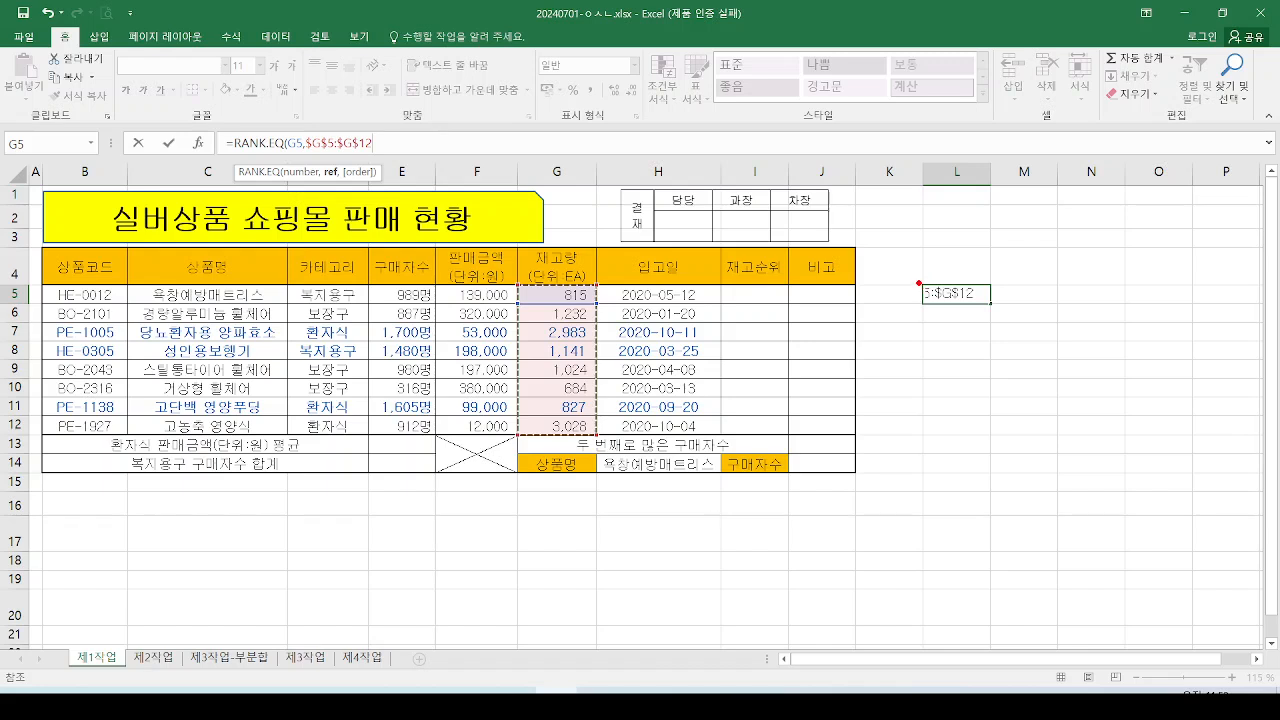
{"action": "mouse_move", "coordinate": [919, 283]}
{"action": "left_mouse_down"}
{"action": "mouse_move", "coordinate": [988, 304]}
{"action": "mouse_move", "coordinate": [1014, 450]}
{"action": "left_mouse_up"}
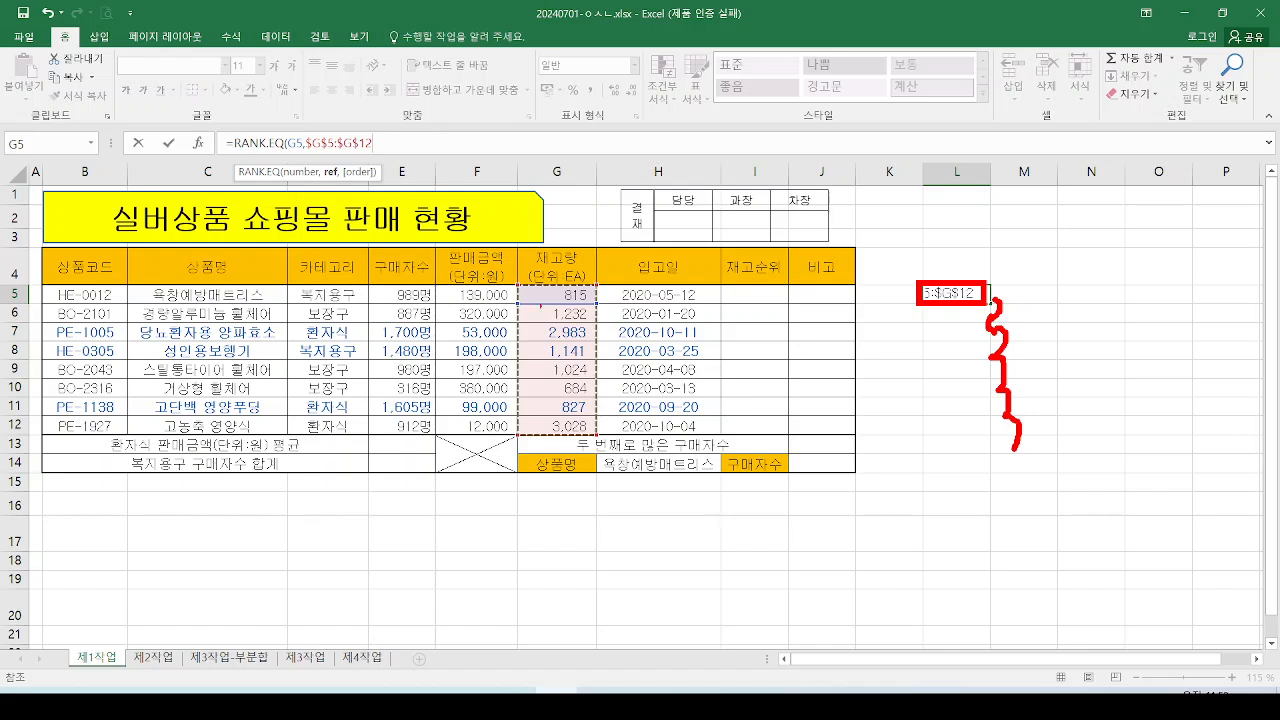
{"action": "mouse_move", "coordinate": [515, 284]}
{"action": "left_mouse_down"}
{"action": "mouse_move", "coordinate": [516, 322]}
{"action": "mouse_move", "coordinate": [594, 400]}
{"action": "mouse_move", "coordinate": [594, 286]}
{"action": "mouse_move", "coordinate": [516, 285]}
{"action": "left_mouse_up"}
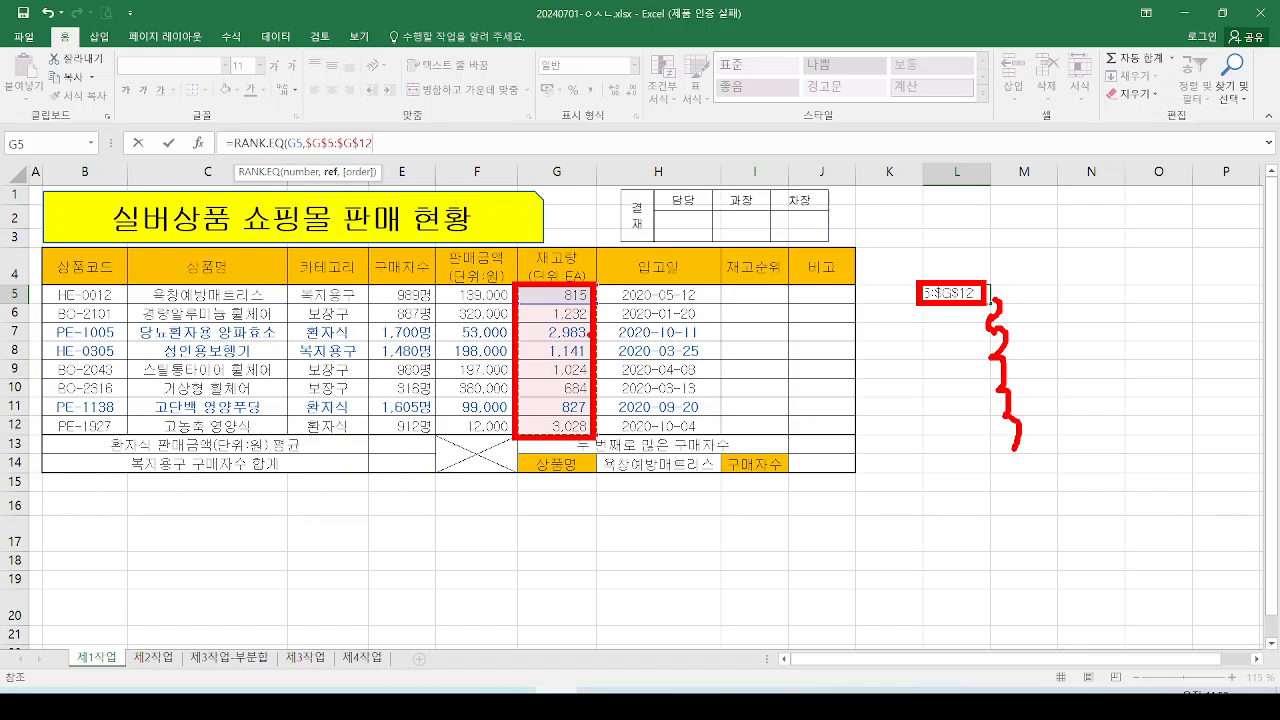
{"action": "mouse_move", "coordinate": [28, 302]}
{"action": "left_mouse_down"}
{"action": "mouse_move", "coordinate": [20, 287]}
{"action": "mouse_move", "coordinate": [10, 490]}
{"action": "left_mouse_up"}
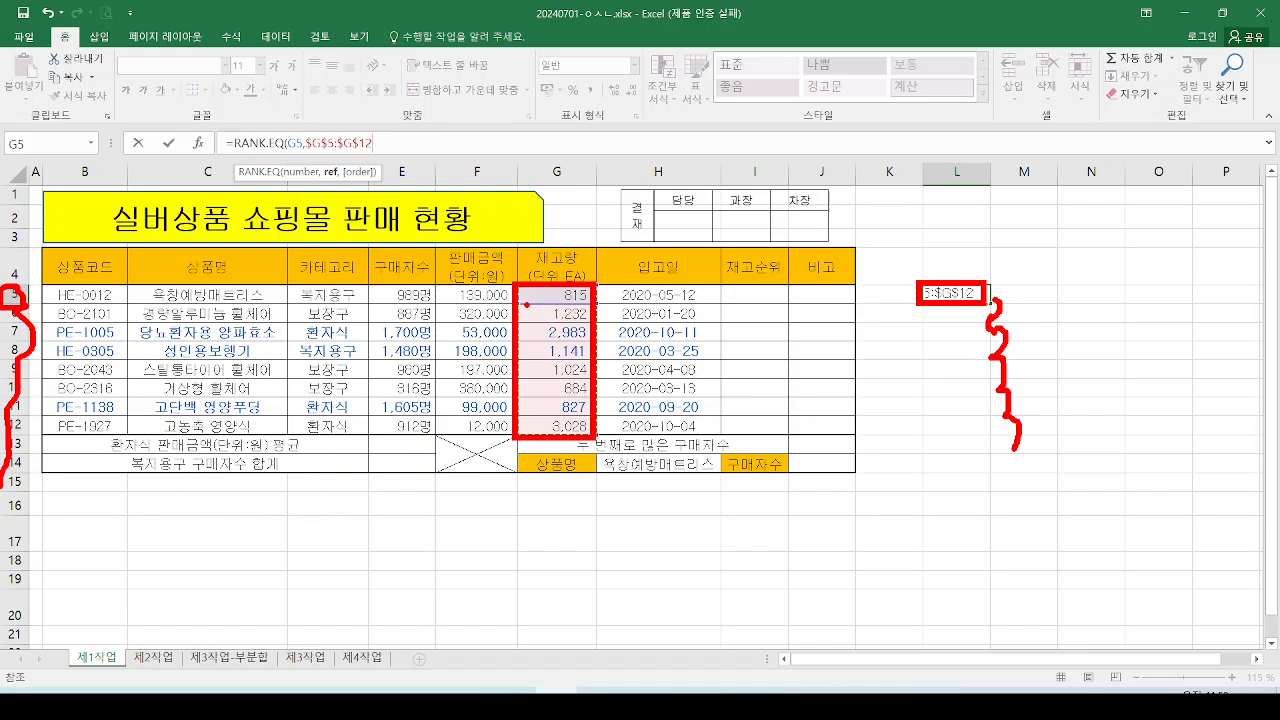
{"action": "mouse_move", "coordinate": [522, 307]}
{"action": "left_mouse_down"}
{"action": "mouse_move", "coordinate": [522, 380]}
{"action": "mouse_move", "coordinate": [584, 428]}
{"action": "mouse_move", "coordinate": [586, 307]}
{"action": "left_mouse_up"}
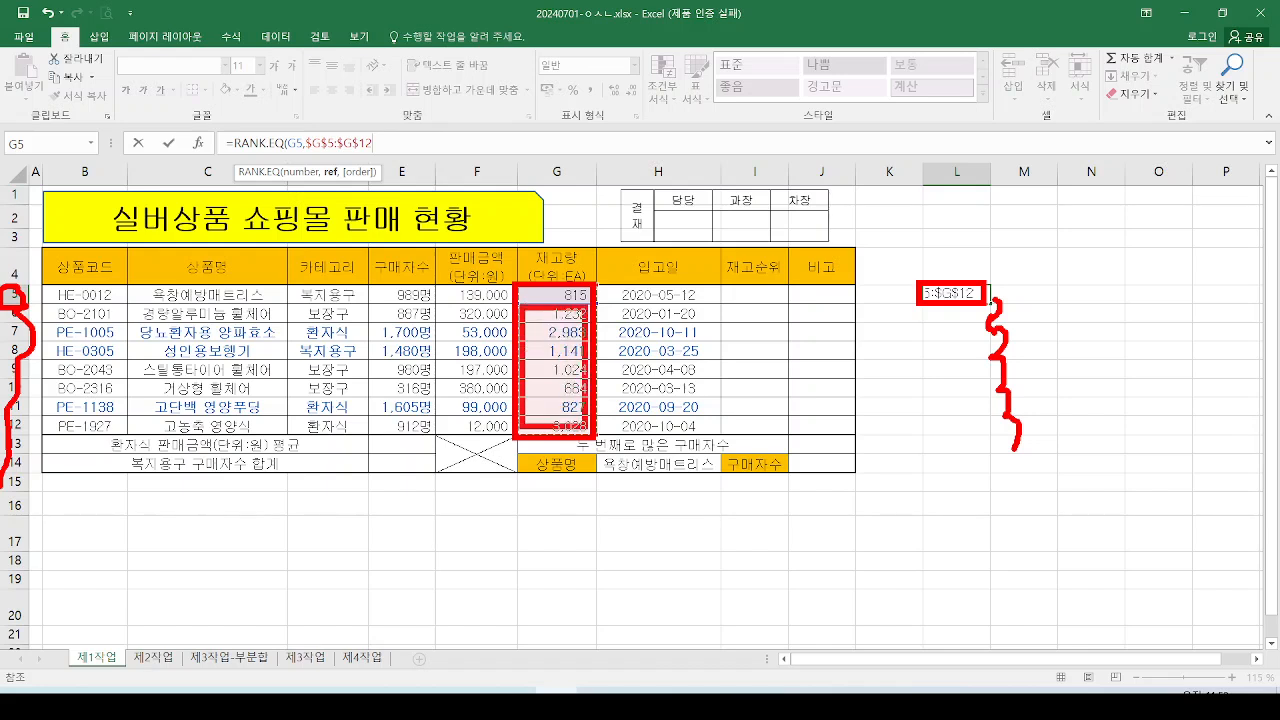
{"action": "mouse_move", "coordinate": [520, 432]}
{"action": "left_mouse_down"}
{"action": "mouse_move", "coordinate": [588, 450]}
{"action": "mouse_move", "coordinate": [570, 311]}
{"action": "mouse_move", "coordinate": [528, 452]}
{"action": "mouse_move", "coordinate": [578, 486]}
{"action": "mouse_move", "coordinate": [586, 330]}
{"action": "mouse_move", "coordinate": [543, 436]}
{"action": "mouse_move", "coordinate": [600, 528]}
{"action": "mouse_move", "coordinate": [602, 345]}
{"action": "left_mouse_up"}
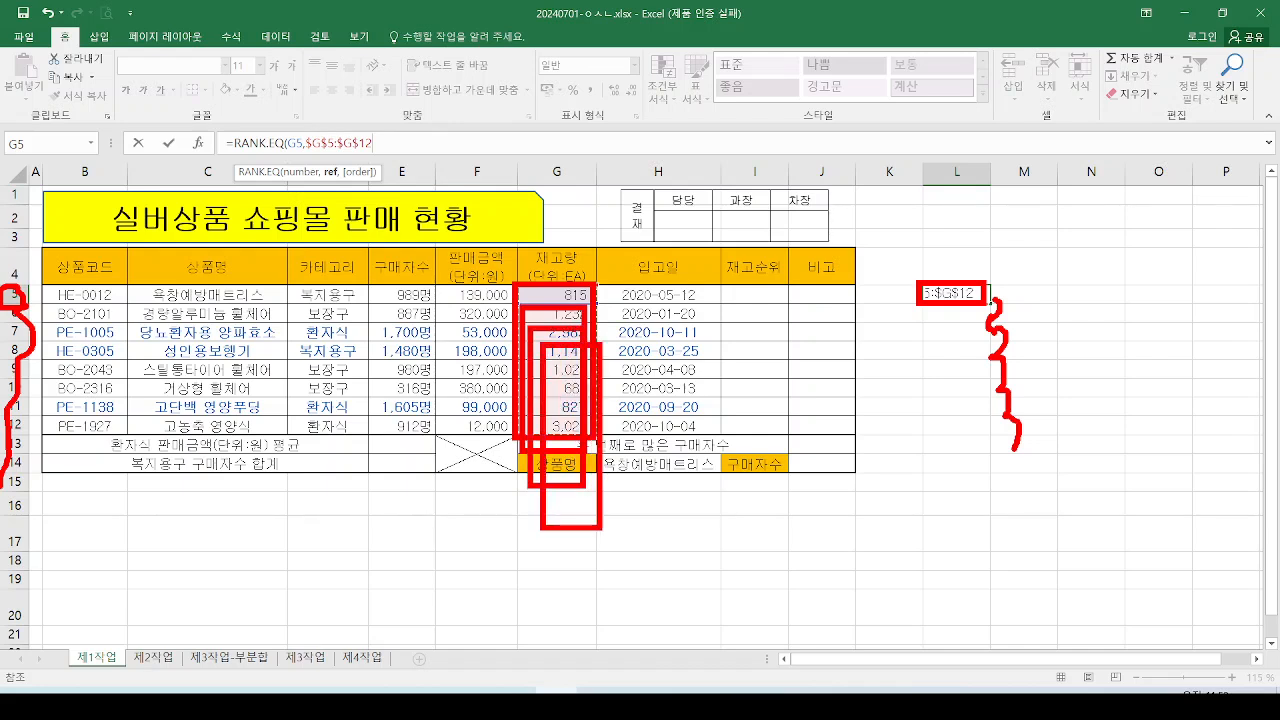
{"action": "mouse_move", "coordinate": [1004, 297]}
{"action": "left_mouse_down"}
{"action": "mouse_move", "coordinate": [988, 372]}
{"action": "mouse_move", "coordinate": [918, 418]}
{"action": "left_mouse_up"}
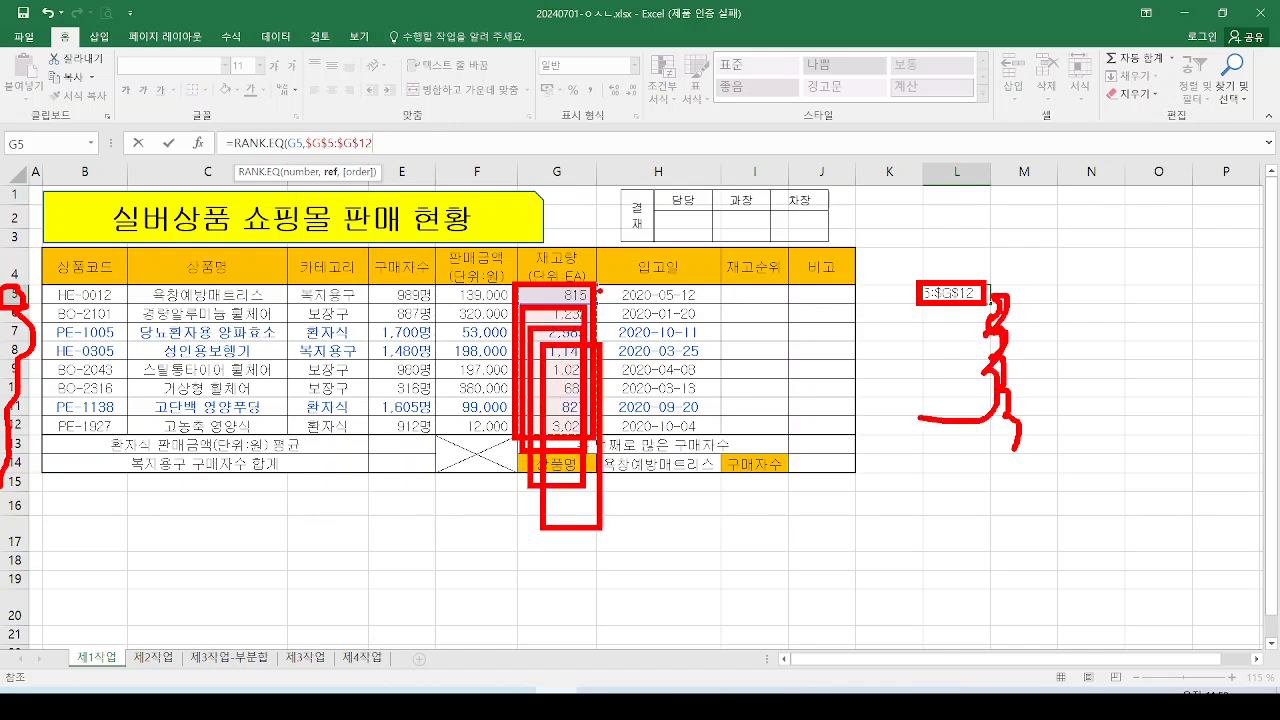
{"action": "left_click_drag", "start_coordinate": [598, 292], "coordinate": [611, 432]}
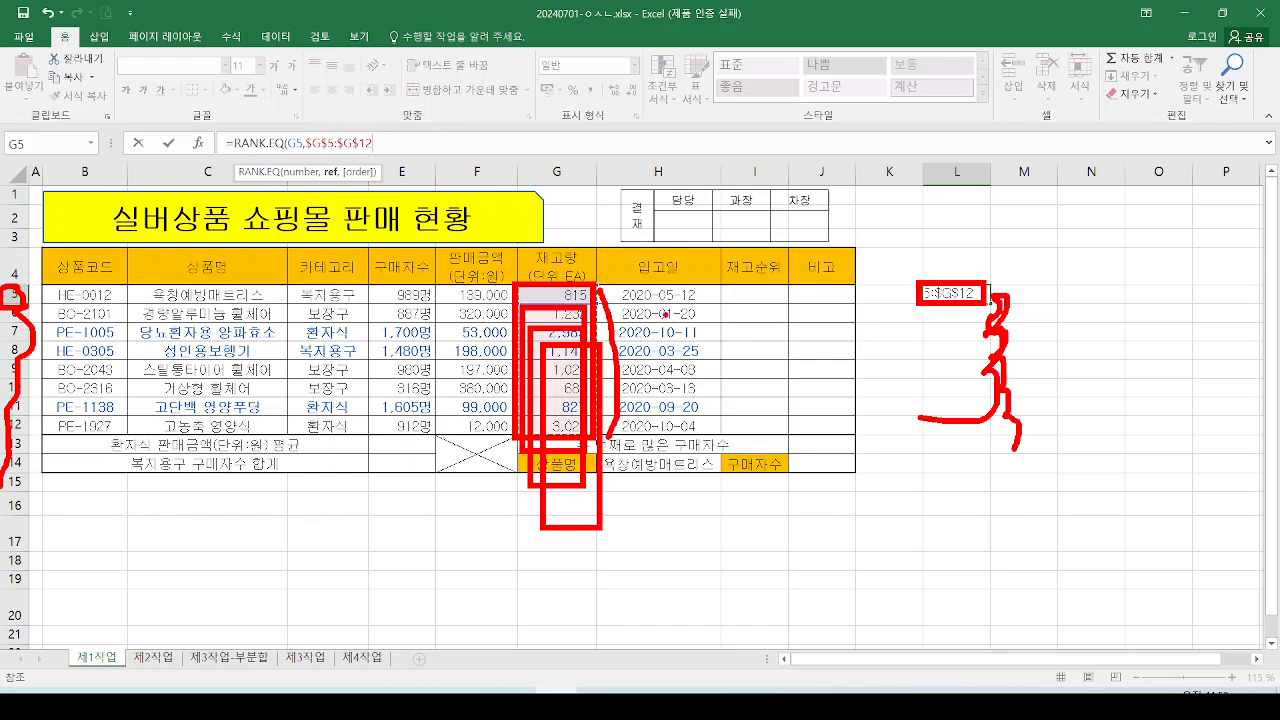
{"action": "key", "text": "e"}
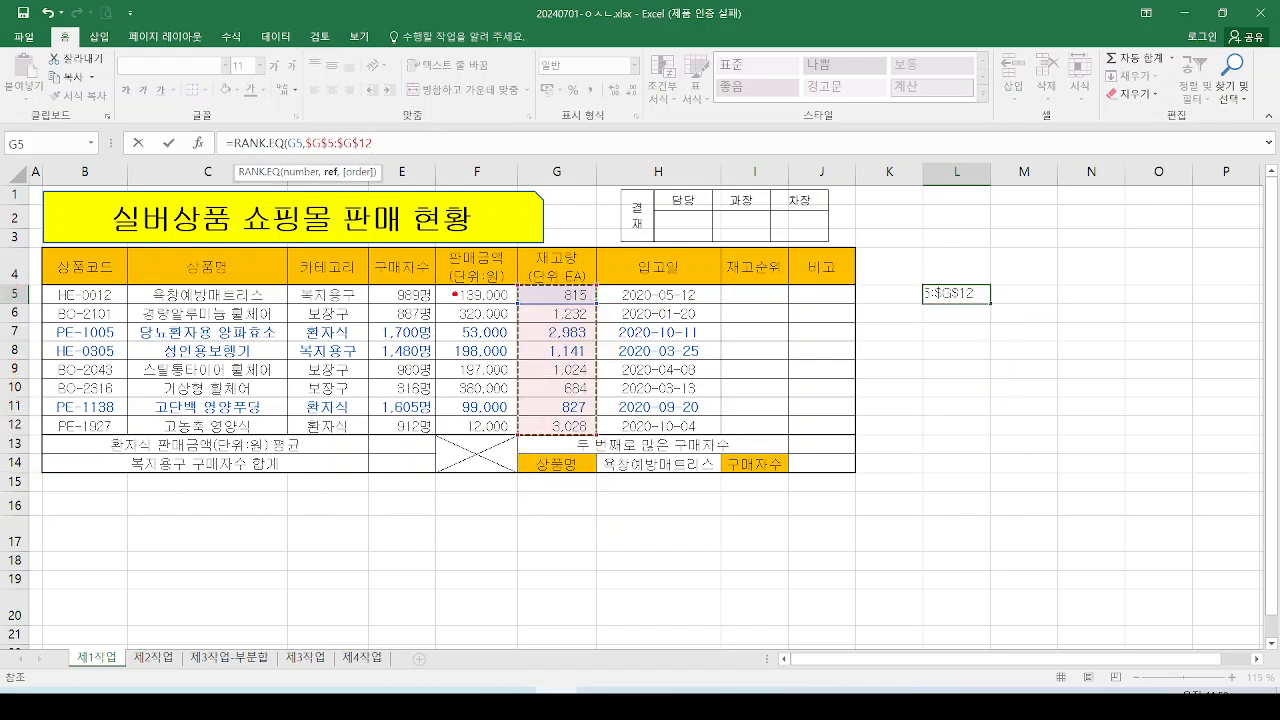
{"action": "mouse_move", "coordinate": [504, 280]}
{"action": "left_mouse_down"}
{"action": "mouse_move", "coordinate": [507, 432]}
{"action": "mouse_move", "coordinate": [605, 282]}
{"action": "mouse_move", "coordinate": [508, 280]}
{"action": "left_mouse_up"}
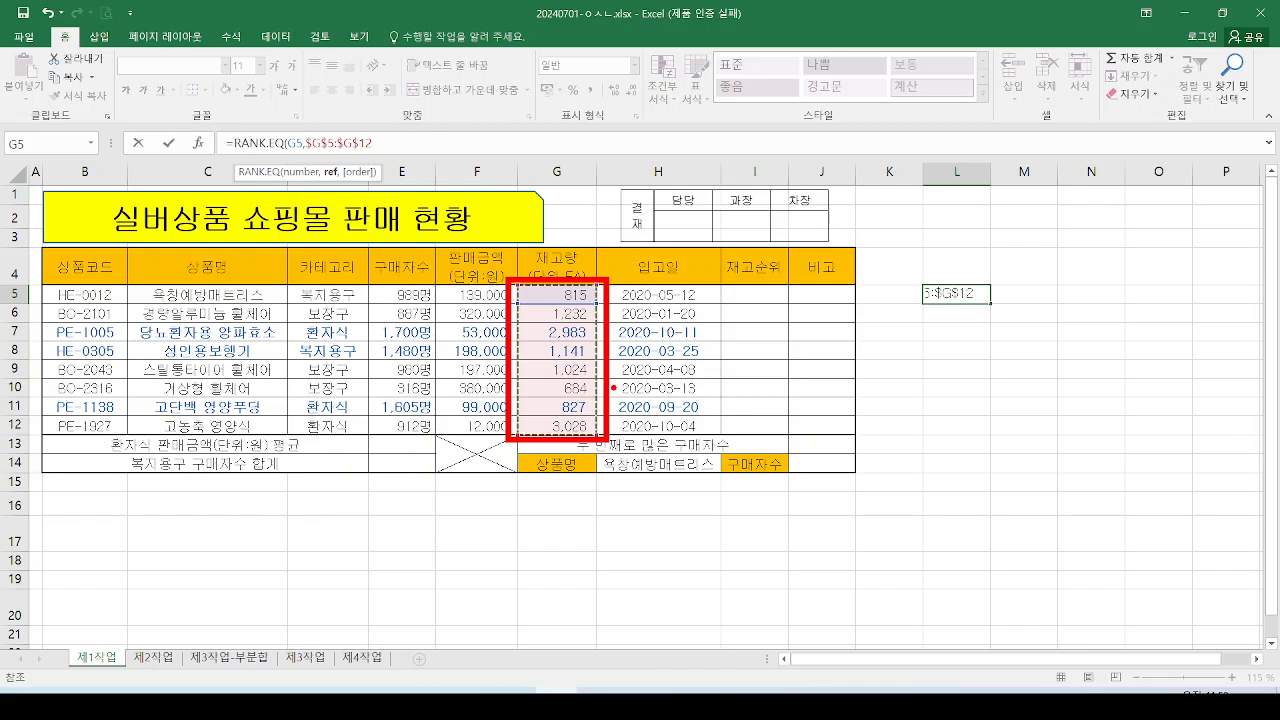
{"action": "mouse_move", "coordinate": [232, 128]}
{"action": "left_mouse_down"}
{"action": "mouse_move", "coordinate": [232, 144]}
{"action": "mouse_move", "coordinate": [232, 128]}
{"action": "mouse_move", "coordinate": [302, 150]}
{"action": "mouse_move", "coordinate": [388, 128]}
{"action": "left_mouse_up"}
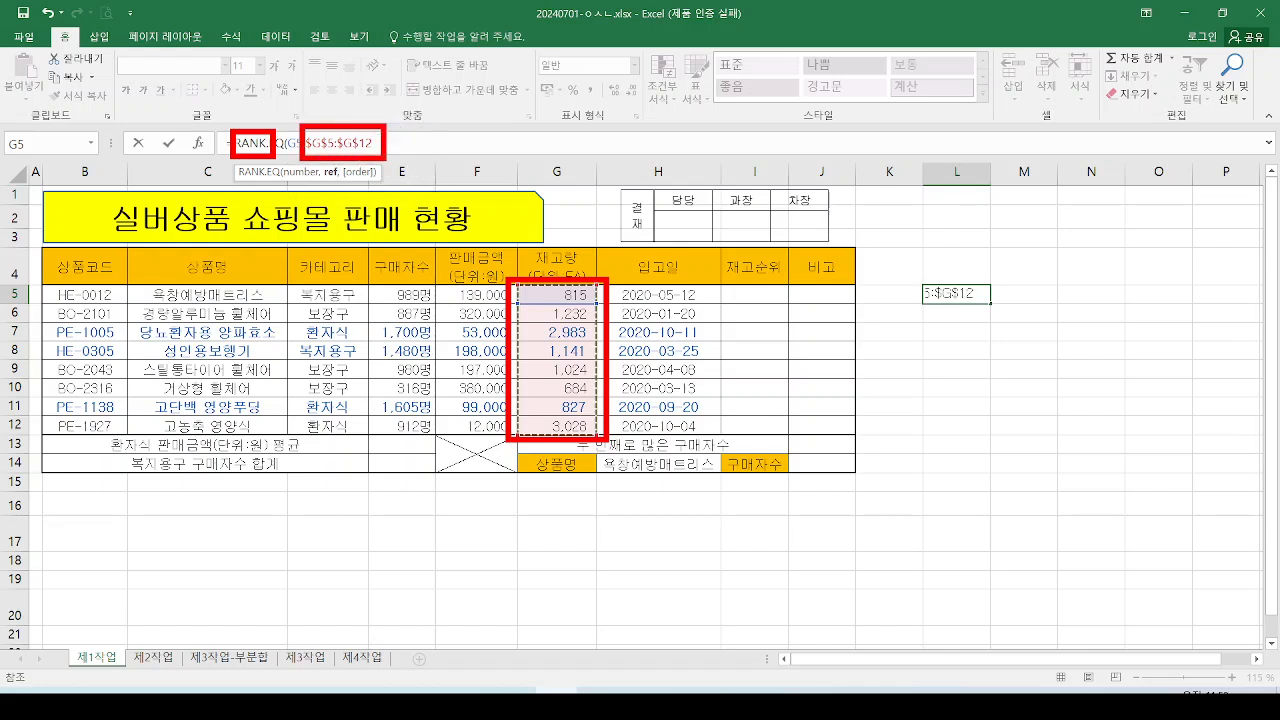
{"action": "key", "text": "Escape"}
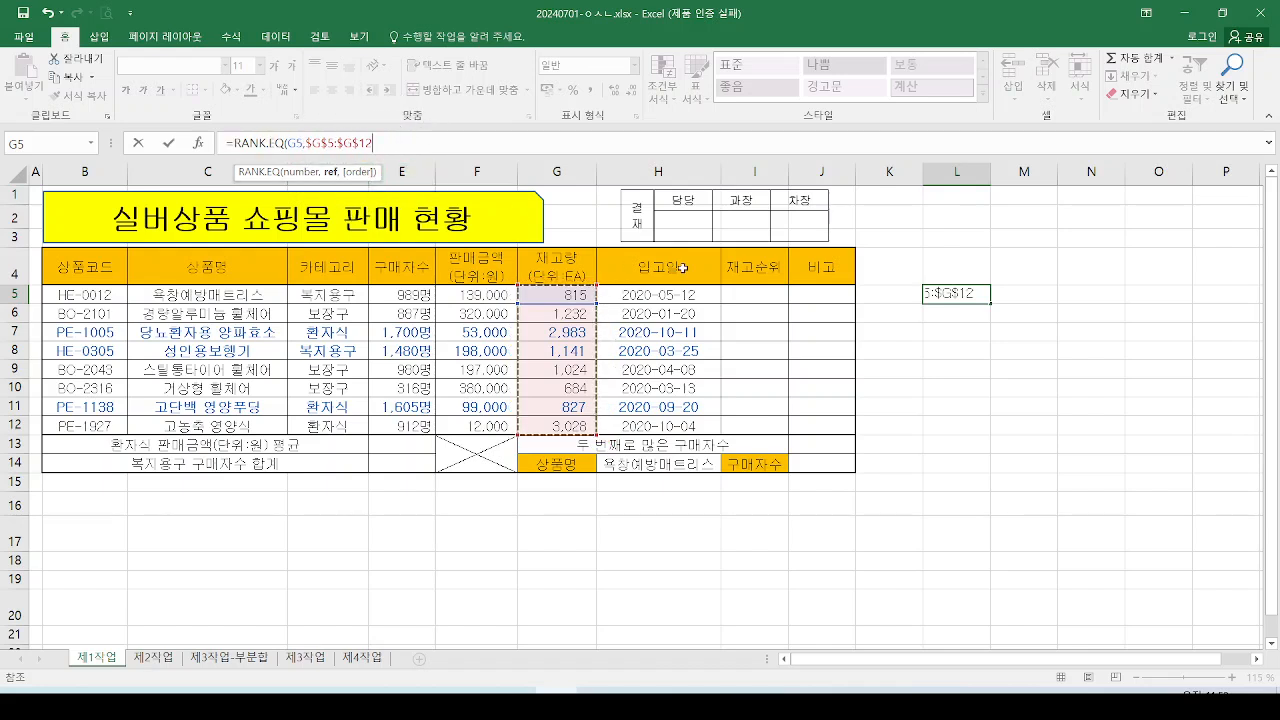
- Complete the RANK.EQ formula in L5 with order 0 for descending (내림차순), close the parenthesis and enter it
{"action": "type", "text": ","}
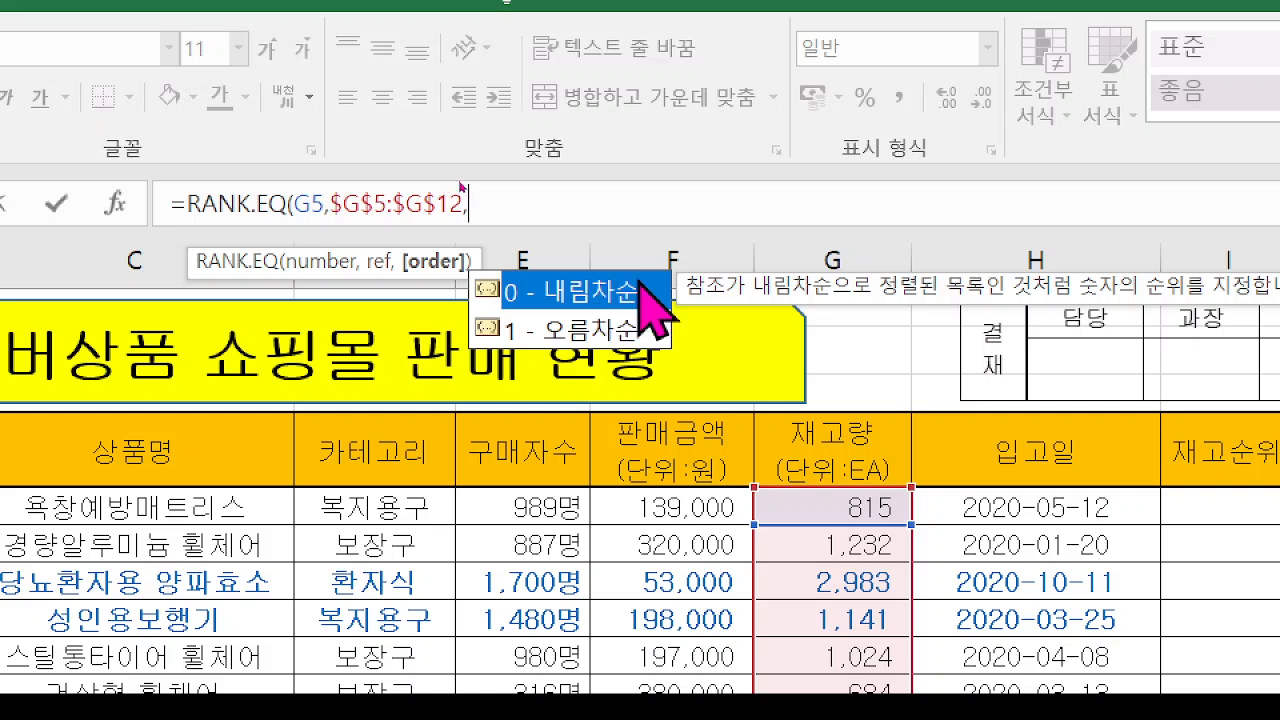
{"action": "double_click", "coordinate": [555, 292]}
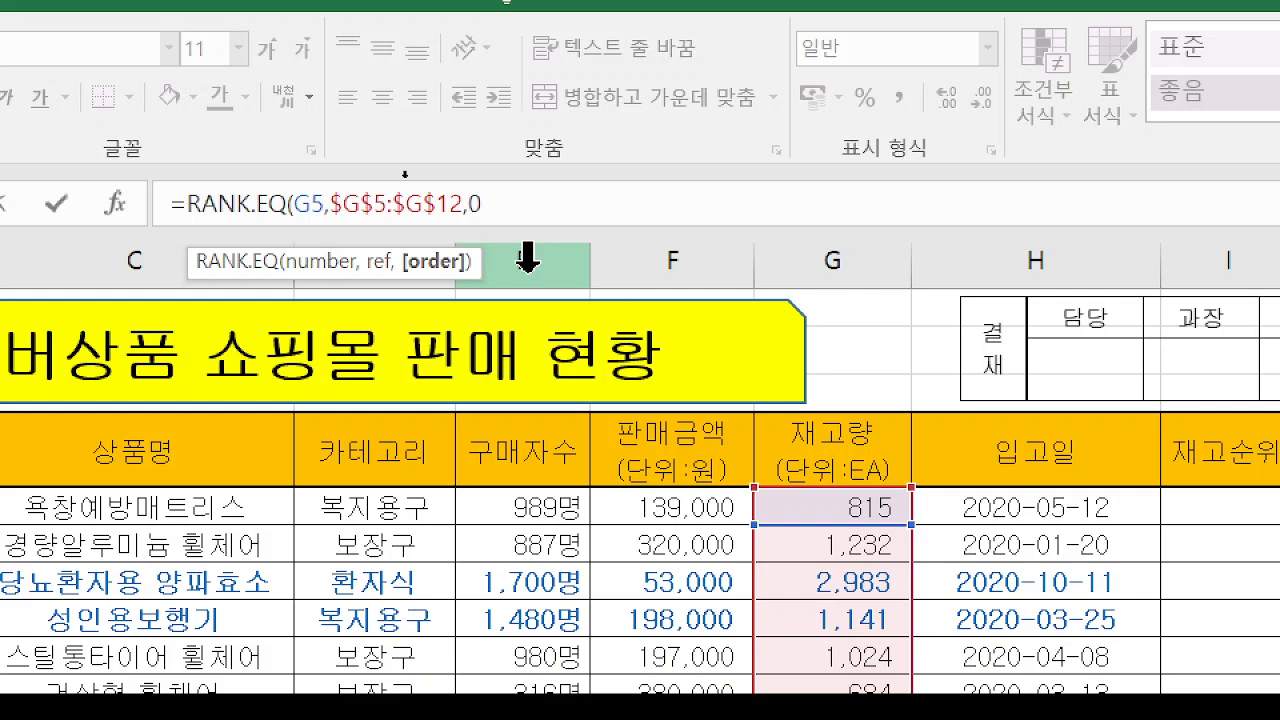
{"action": "type", "text": ")"}
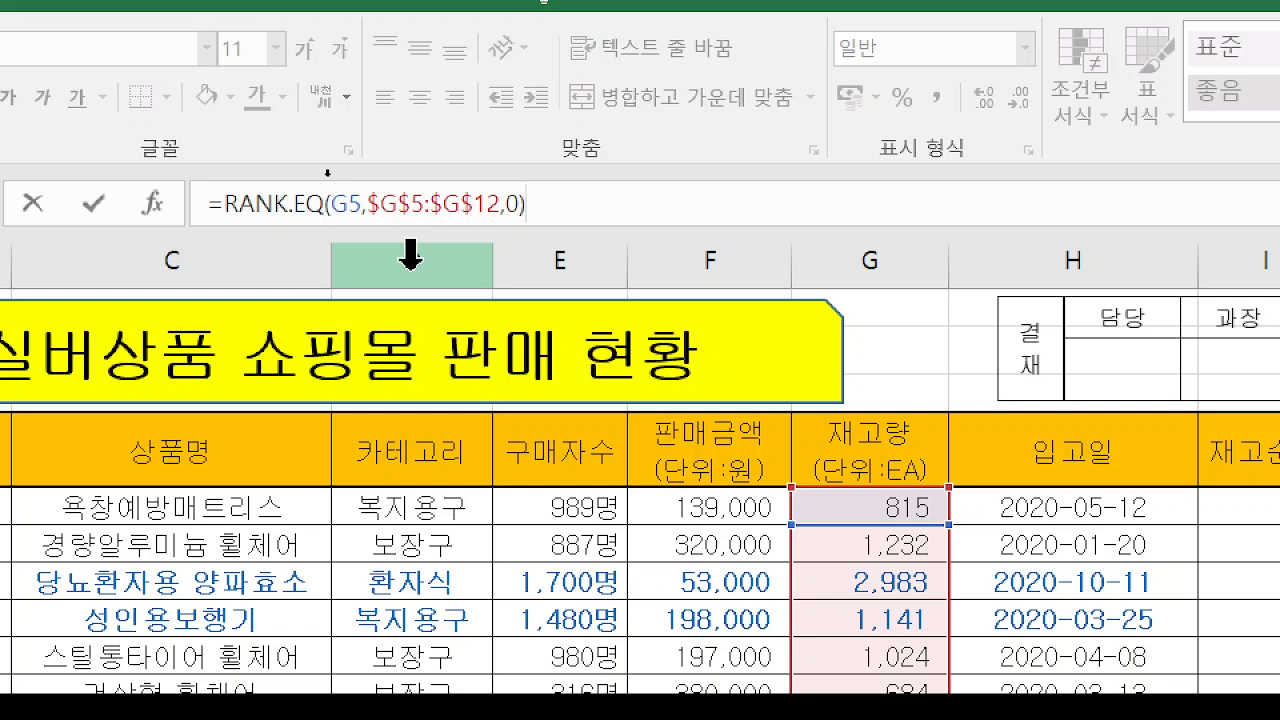
{"action": "key", "text": "ctrl+Return"}
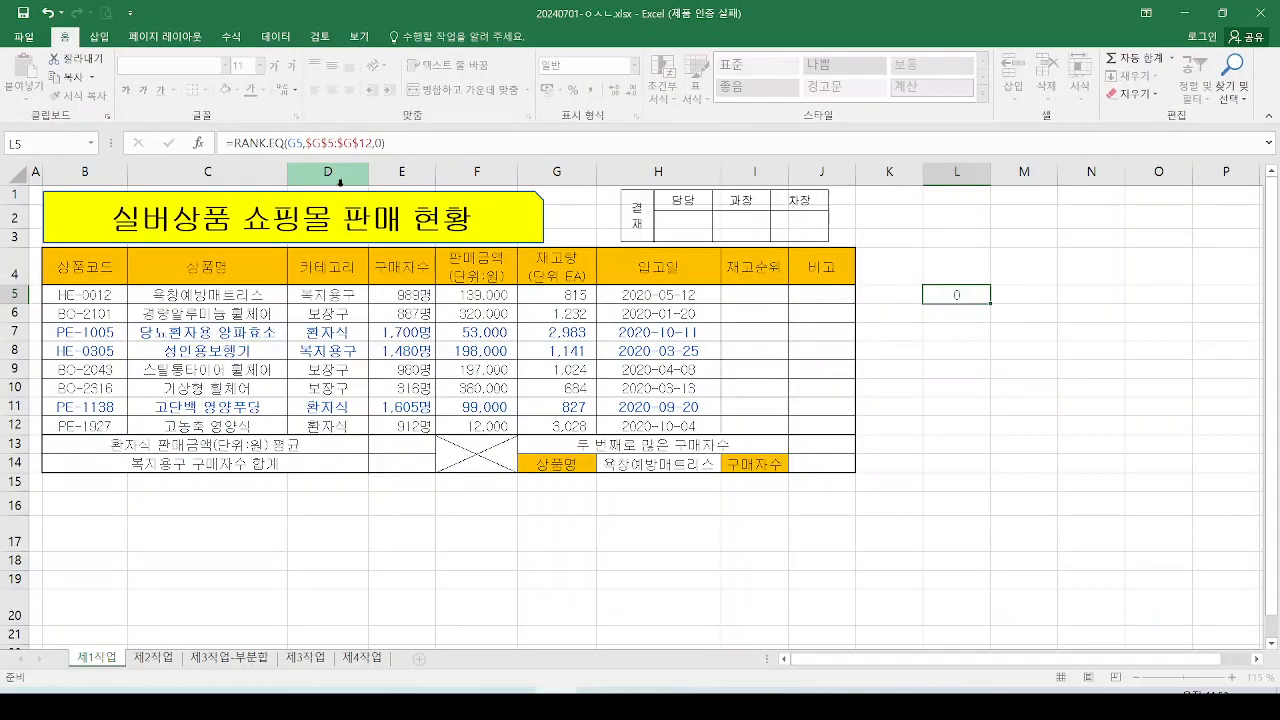
{"action": "left_click", "coordinate": [962, 312]}
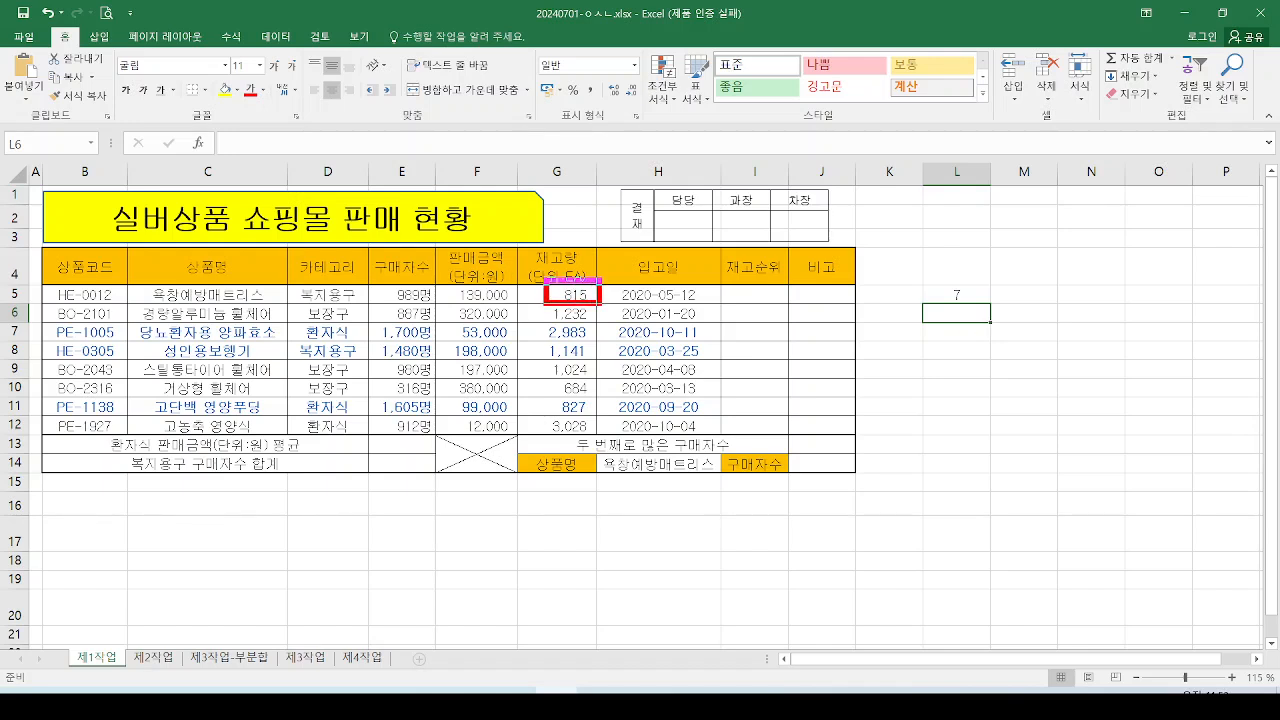
- Fill the RANK.EQ formula from L5 down through L12 to rank every product's stock quantity
{"action": "left_click_drag", "start_coordinate": [940, 273], "coordinate": [953, 330]}
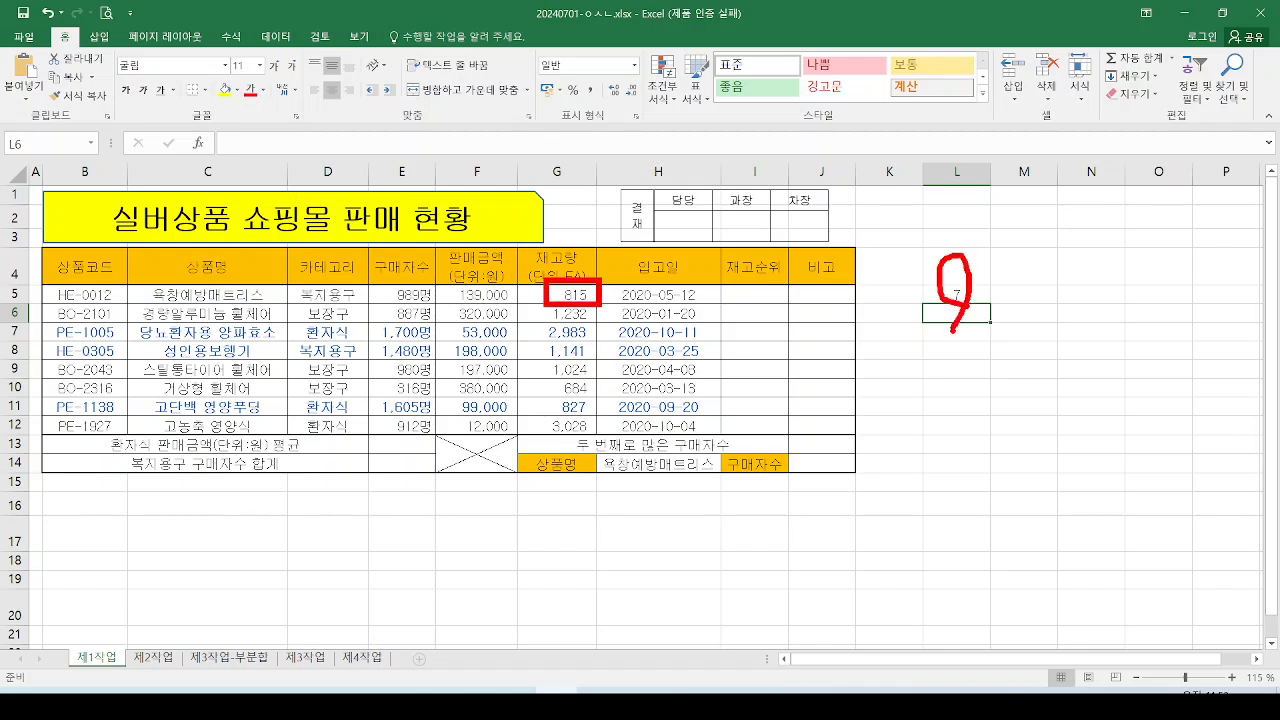
{"action": "key", "text": "Escape"}
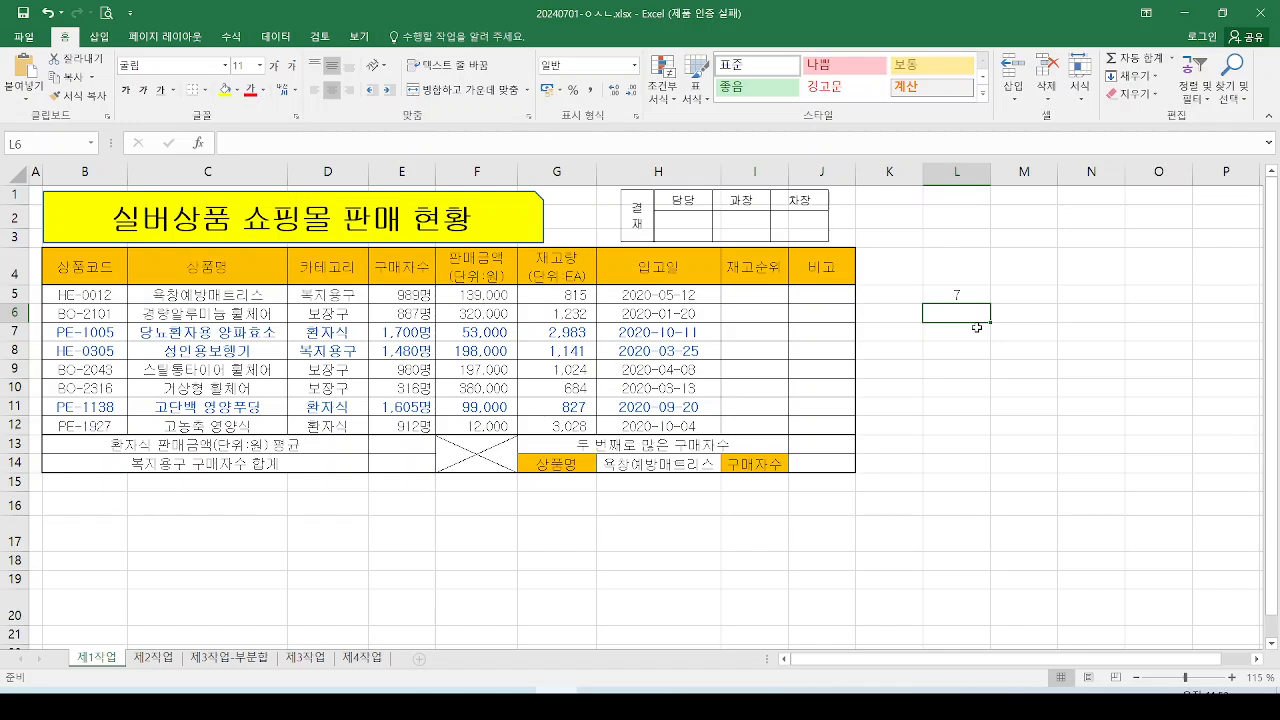
{"action": "left_click", "coordinate": [977, 295]}
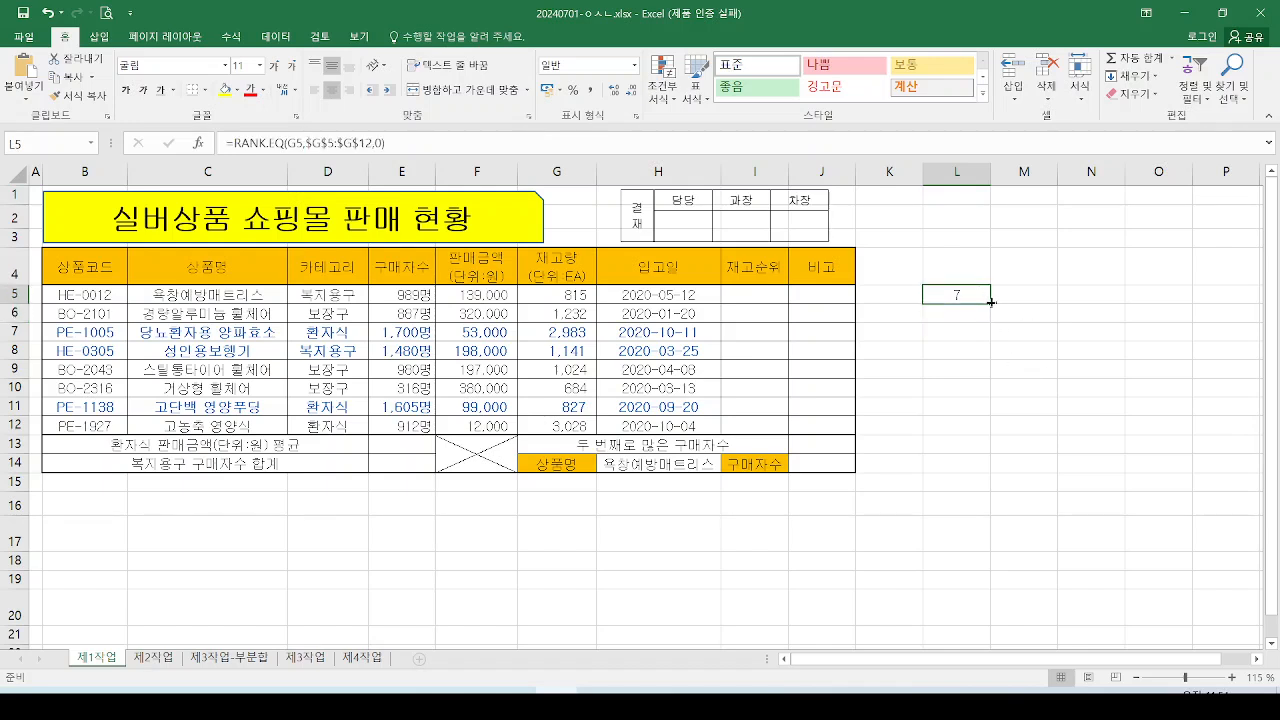
{"action": "left_click_drag", "start_coordinate": [990, 302], "coordinate": [992, 436]}
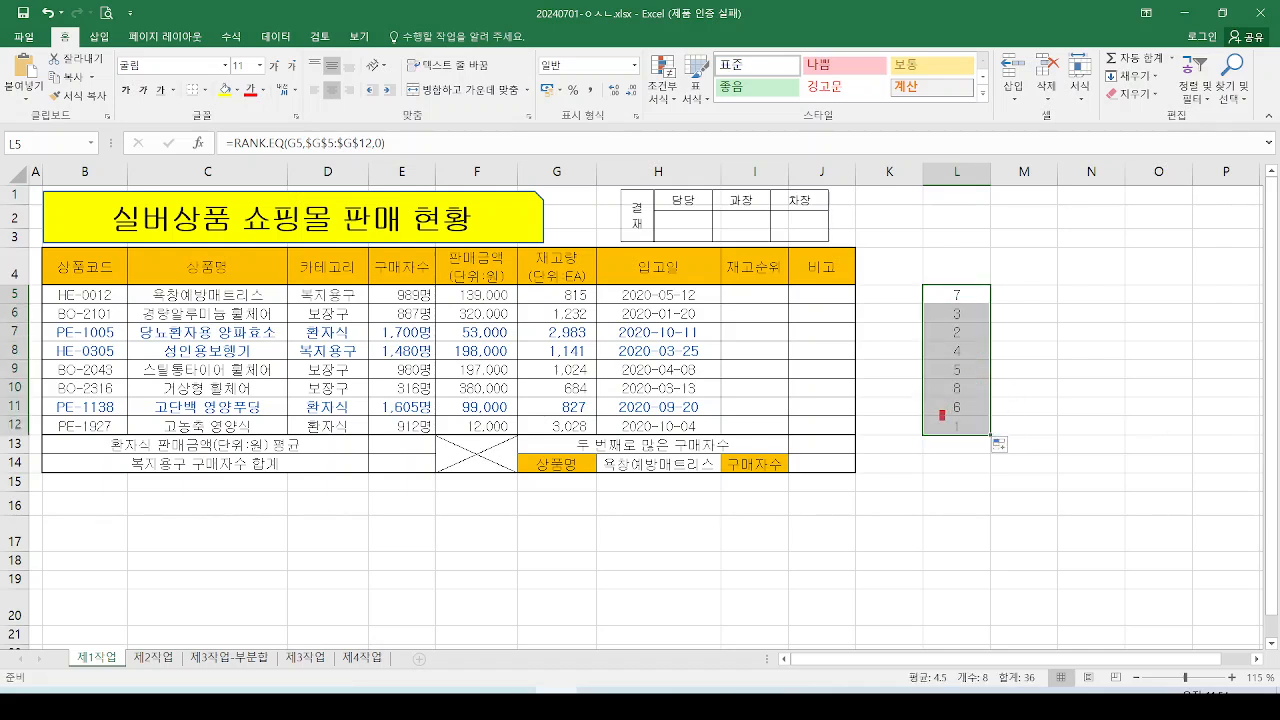
{"action": "mouse_move", "coordinate": [933, 281]}
{"action": "left_mouse_down"}
{"action": "mouse_move", "coordinate": [990, 307]}
{"action": "mouse_move", "coordinate": [1010, 424]}
{"action": "mouse_move", "coordinate": [996, 436]}
{"action": "left_mouse_up"}
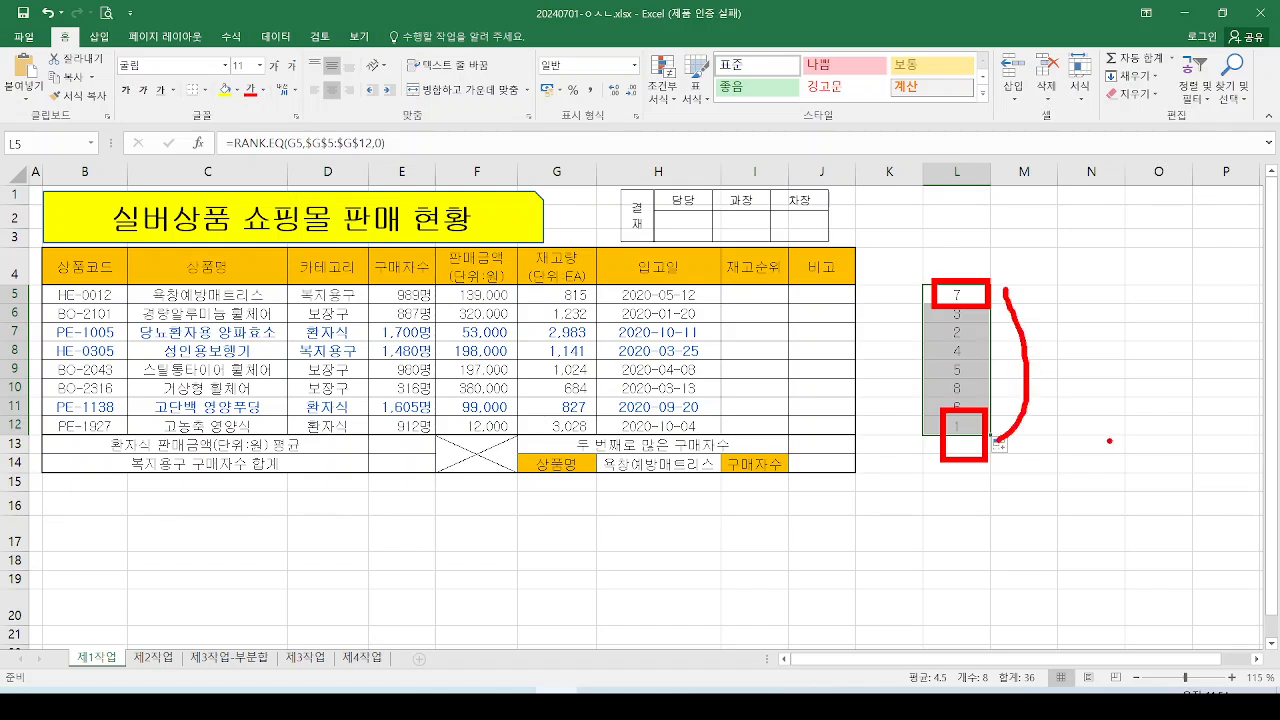
{"action": "key", "text": "Escape"}
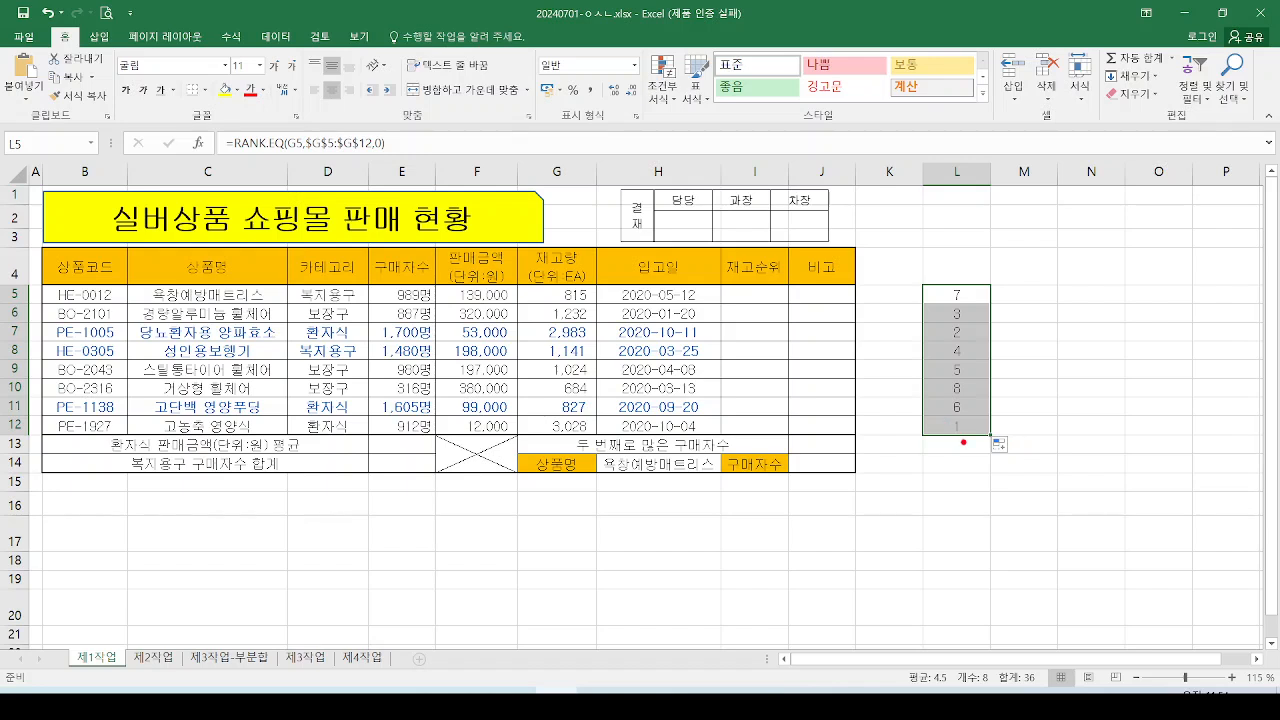
{"action": "mouse_move", "coordinate": [963, 442]}
{"action": "left_mouse_down"}
{"action": "mouse_move", "coordinate": [942, 436]}
{"action": "mouse_move", "coordinate": [966, 428]}
{"action": "left_mouse_up"}
{"action": "mouse_move", "coordinate": [964, 333]}
{"action": "left_mouse_down"}
{"action": "mouse_move", "coordinate": [946, 314]}
{"action": "mouse_move", "coordinate": [922, 380]}
{"action": "mouse_move", "coordinate": [958, 272]}
{"action": "mouse_move", "coordinate": [836, 276]}
{"action": "mouse_move", "coordinate": [798, 300]}
{"action": "mouse_move", "coordinate": [816, 320]}
{"action": "left_mouse_up"}
{"action": "mouse_move", "coordinate": [940, 176]}
{"action": "left_mouse_down"}
{"action": "mouse_move", "coordinate": [930, 226]}
{"action": "mouse_move", "coordinate": [990, 186]}
{"action": "mouse_move", "coordinate": [1002, 216]}
{"action": "left_mouse_up"}
{"action": "mouse_move", "coordinate": [1036, 162]}
{"action": "left_mouse_down"}
{"action": "mouse_move", "coordinate": [1078, 216]}
{"action": "mouse_move", "coordinate": [1048, 232]}
{"action": "left_mouse_up"}
{"action": "left_click_drag", "start_coordinate": [1050, 236], "coordinate": [1050, 242]}
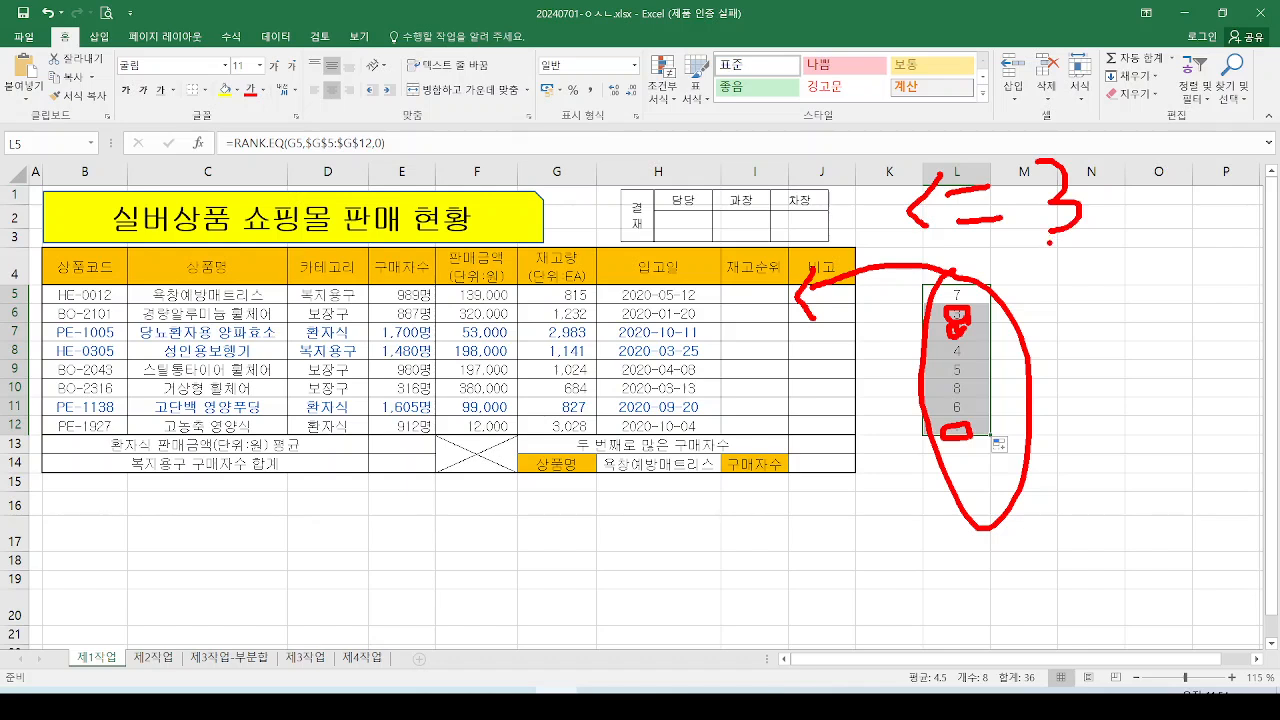
{"action": "key", "text": "Escape"}
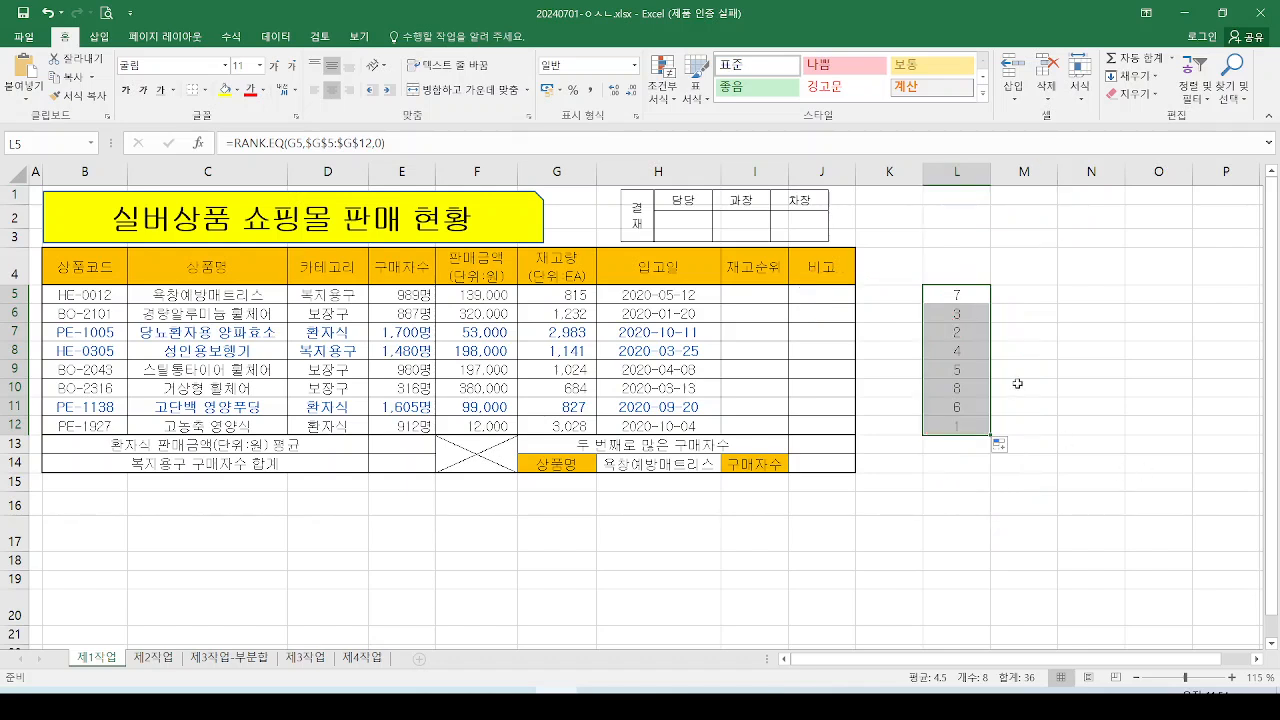
- Copy the formula text RANK.EQ(G5,$G$5:$G$12,0) from L5 without its equals sign and leave the cell unchanged
{"action": "left_click", "coordinate": [986, 294]}
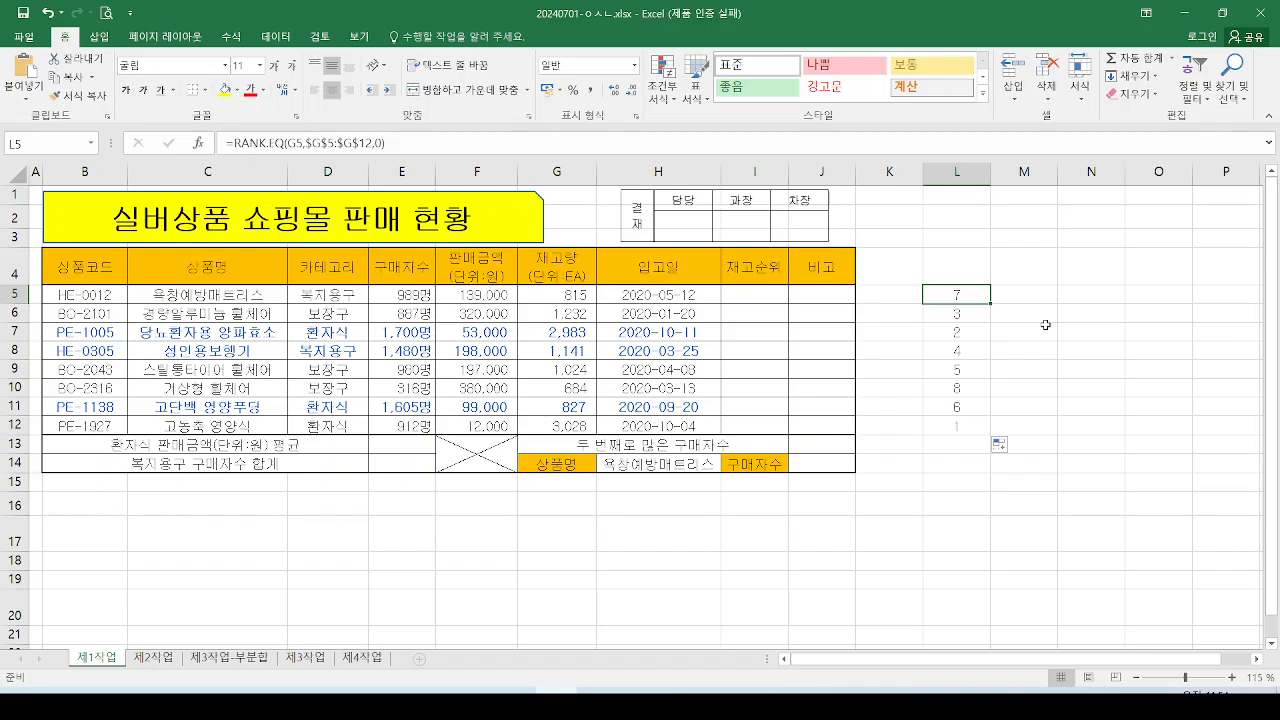
{"action": "left_click_drag", "start_coordinate": [918, 274], "coordinate": [1028, 325]}
{"action": "mouse_move", "coordinate": [202, 121]}
{"action": "left_mouse_down"}
{"action": "mouse_move", "coordinate": [425, 162]}
{"action": "mouse_move", "coordinate": [222, 162]}
{"action": "mouse_move", "coordinate": [366, 152]}
{"action": "left_mouse_up"}
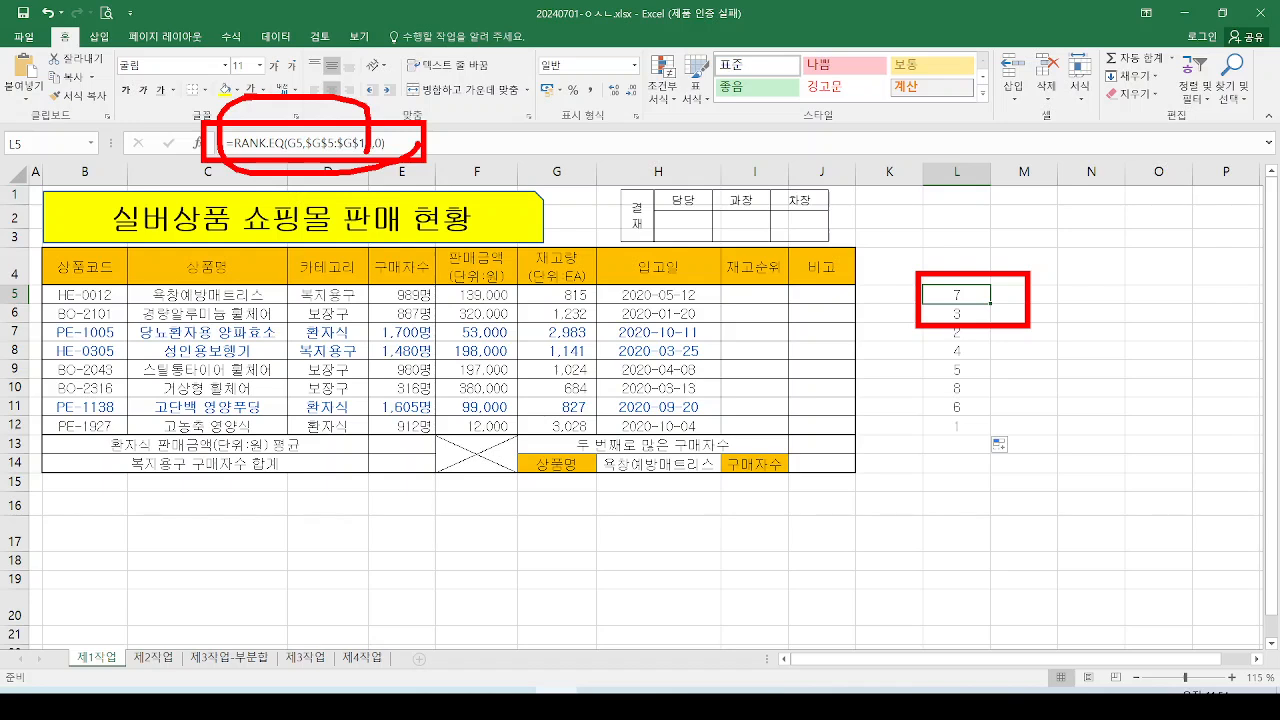
{"action": "key", "text": "Escape"}
{"action": "left_click_drag", "start_coordinate": [926, 272], "coordinate": [1012, 330]}
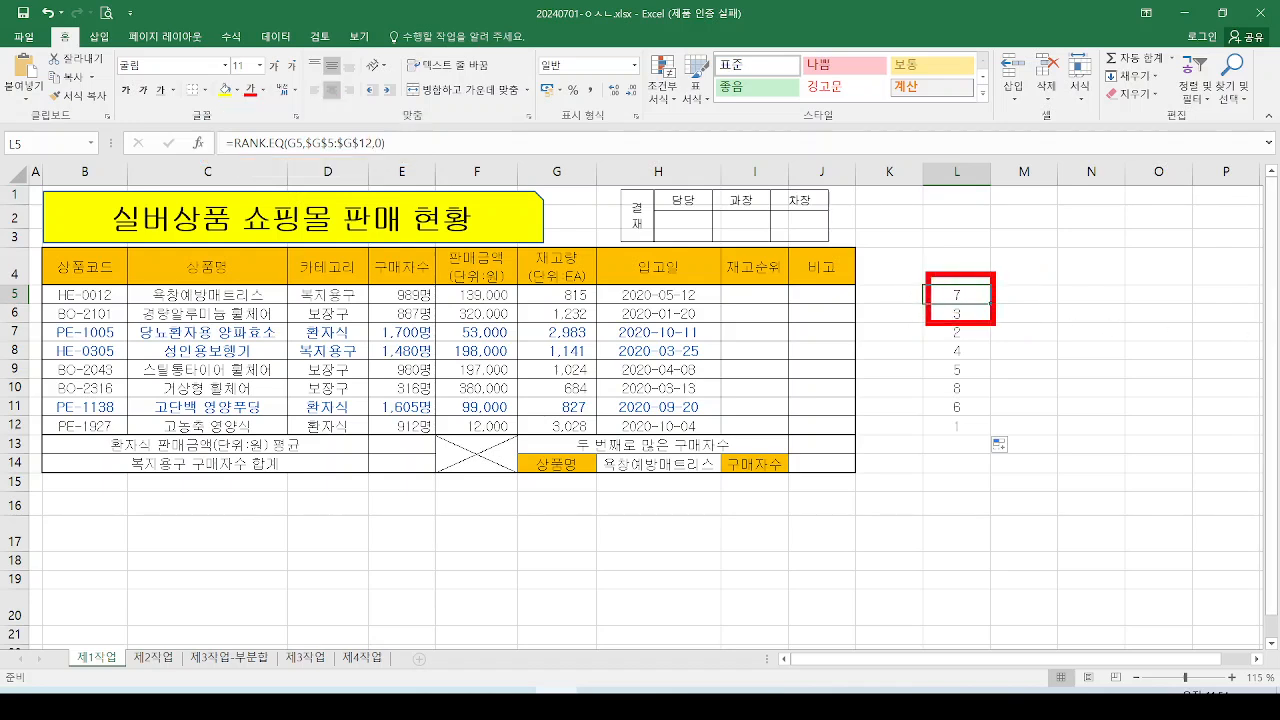
{"action": "mouse_move", "coordinate": [976, 288]}
{"action": "left_mouse_down"}
{"action": "mouse_move", "coordinate": [438, 150]}
{"action": "mouse_move", "coordinate": [405, 157]}
{"action": "left_mouse_up"}
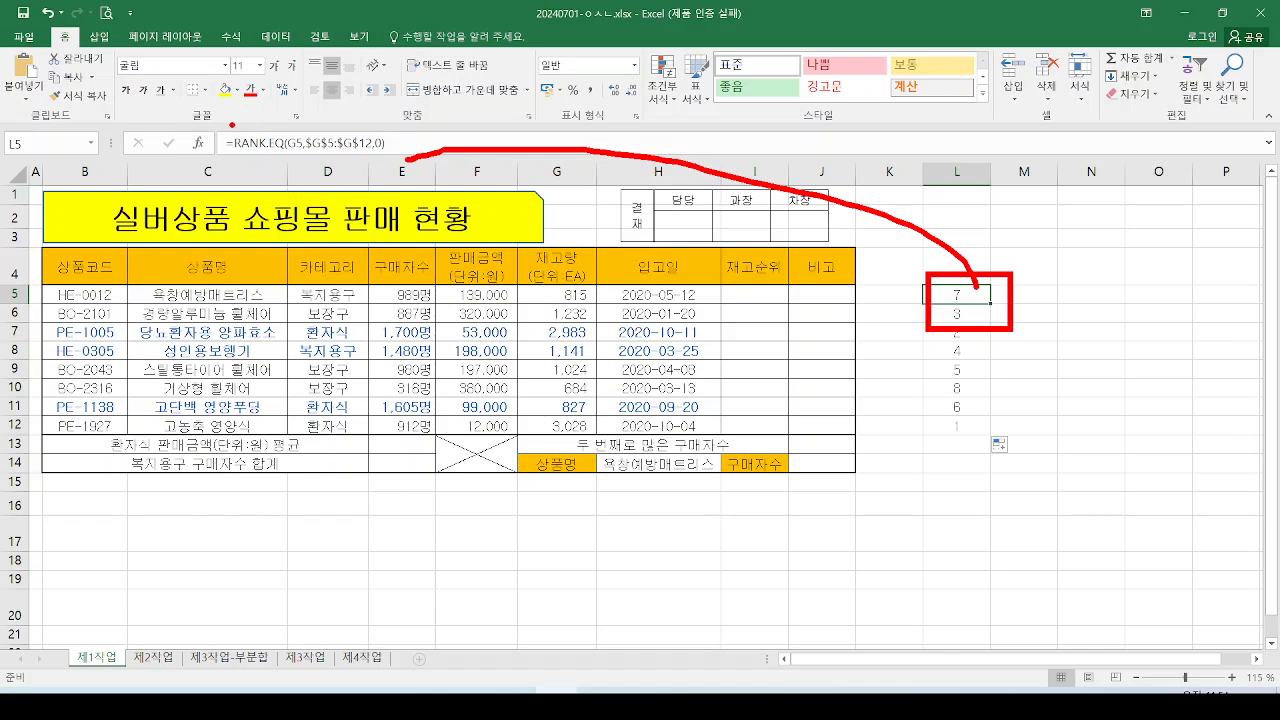
{"action": "mouse_move", "coordinate": [231, 125]}
{"action": "left_mouse_down"}
{"action": "mouse_move", "coordinate": [378, 170]}
{"action": "mouse_move", "coordinate": [405, 157]}
{"action": "left_mouse_up"}
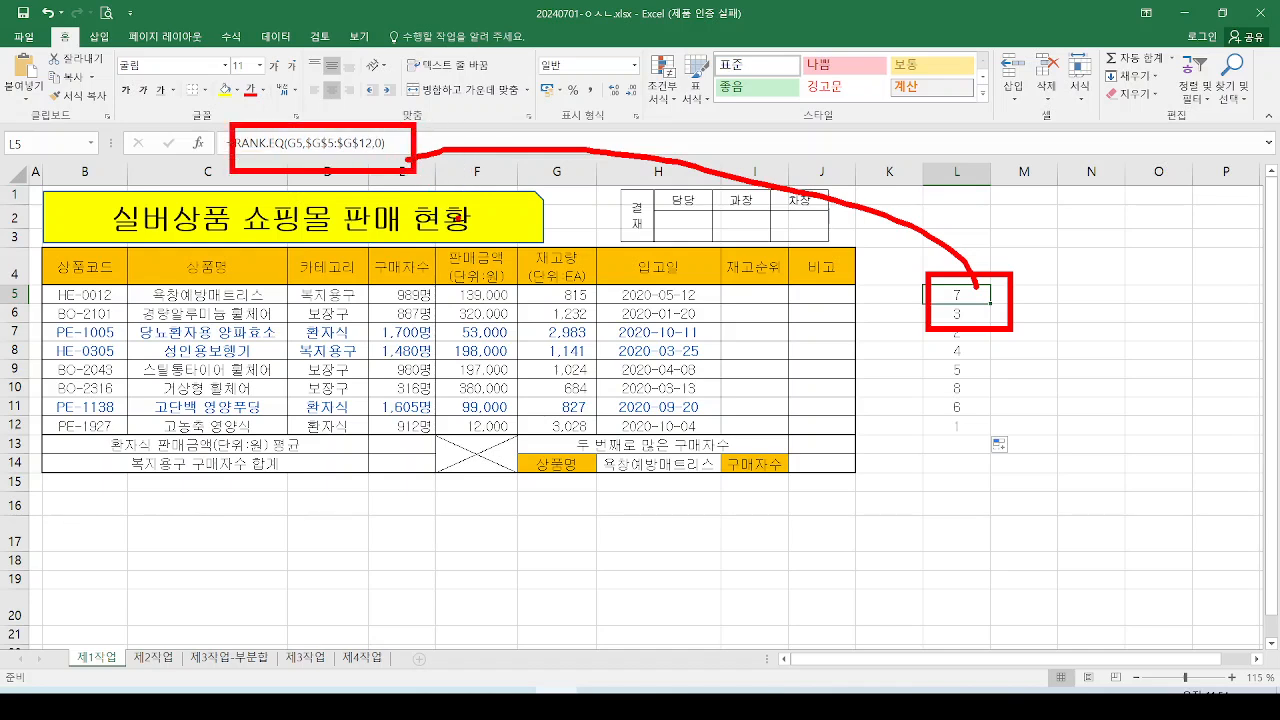
{"action": "key", "text": "Escape"}
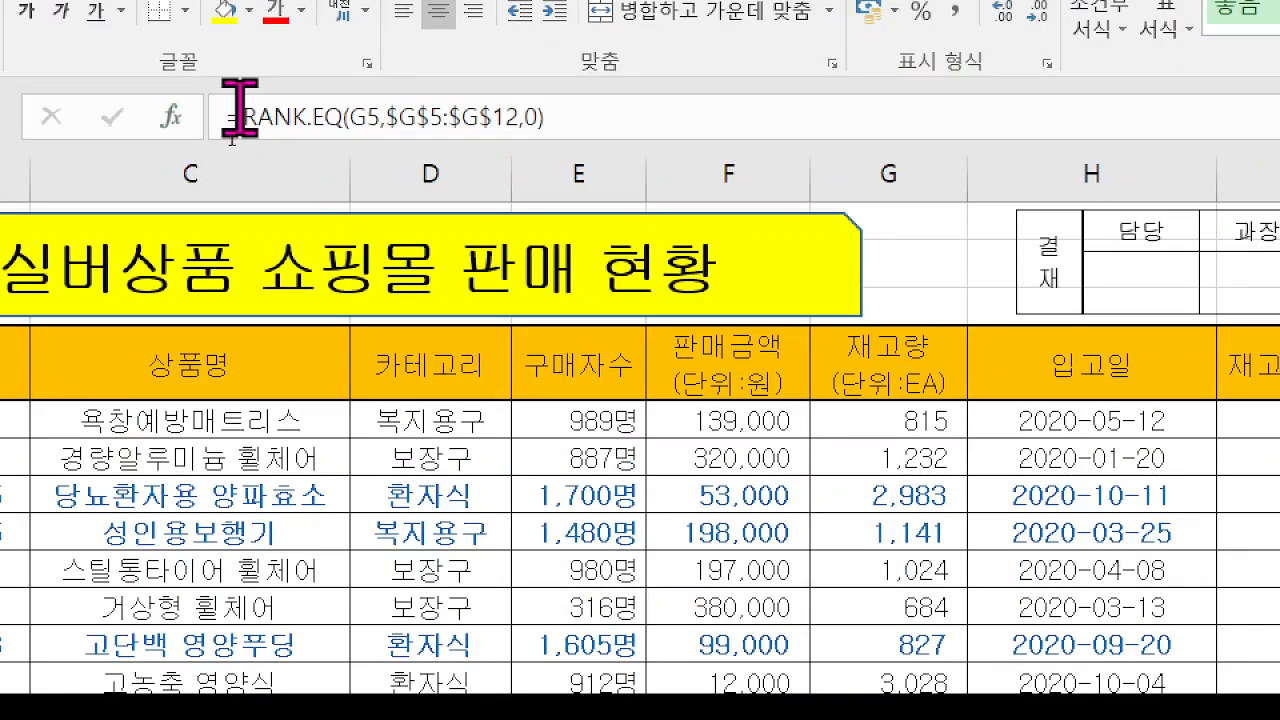
{"action": "left_click_drag", "start_coordinate": [243, 117], "coordinate": [445, 117]}
{"action": "left_click_drag", "start_coordinate": [566, 112], "coordinate": [720, 110]}
{"action": "key", "text": "ctrl+c"}
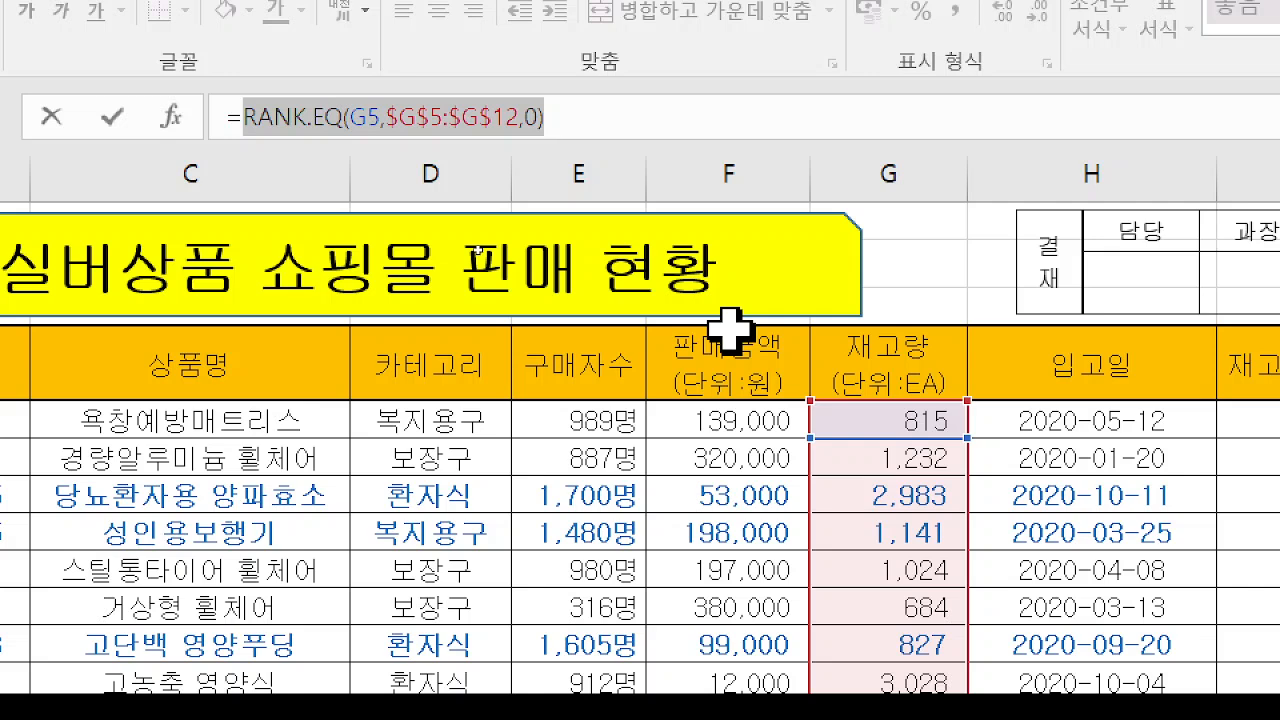
{"action": "key", "text": "Escape"}
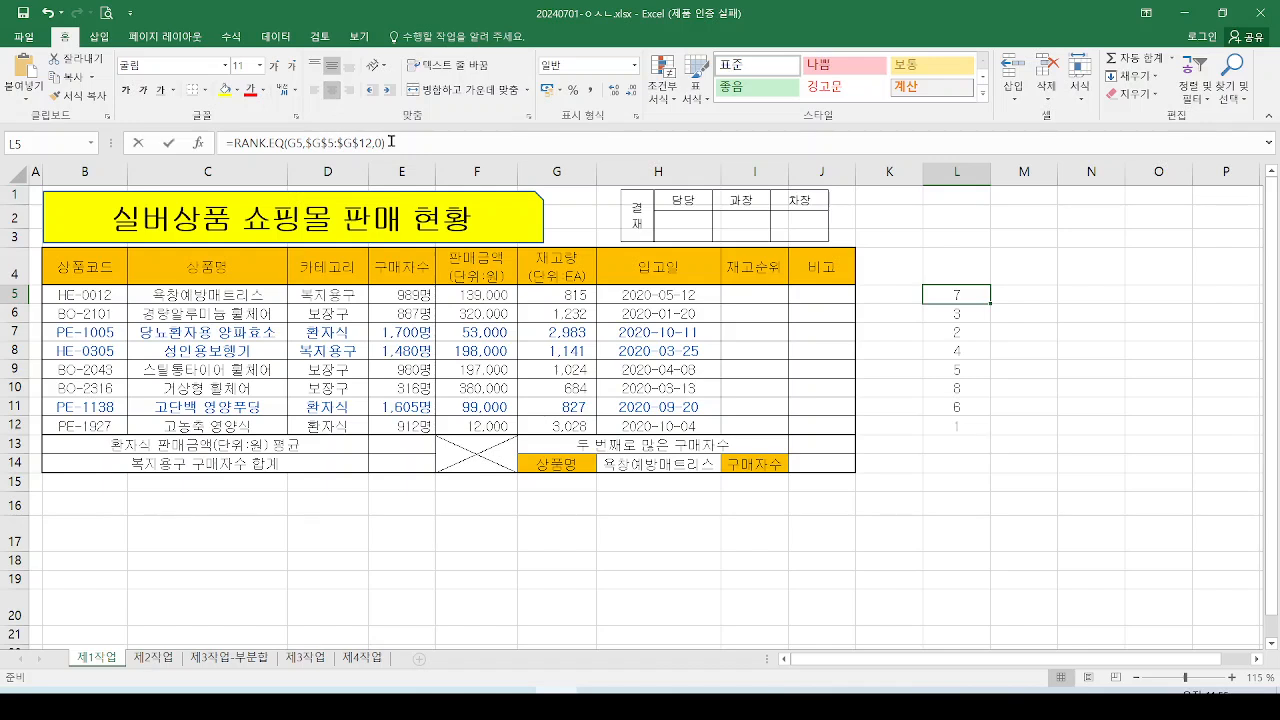
{"action": "left_click", "coordinate": [391, 142]}
{"action": "left_click", "coordinate": [1070, 268]}
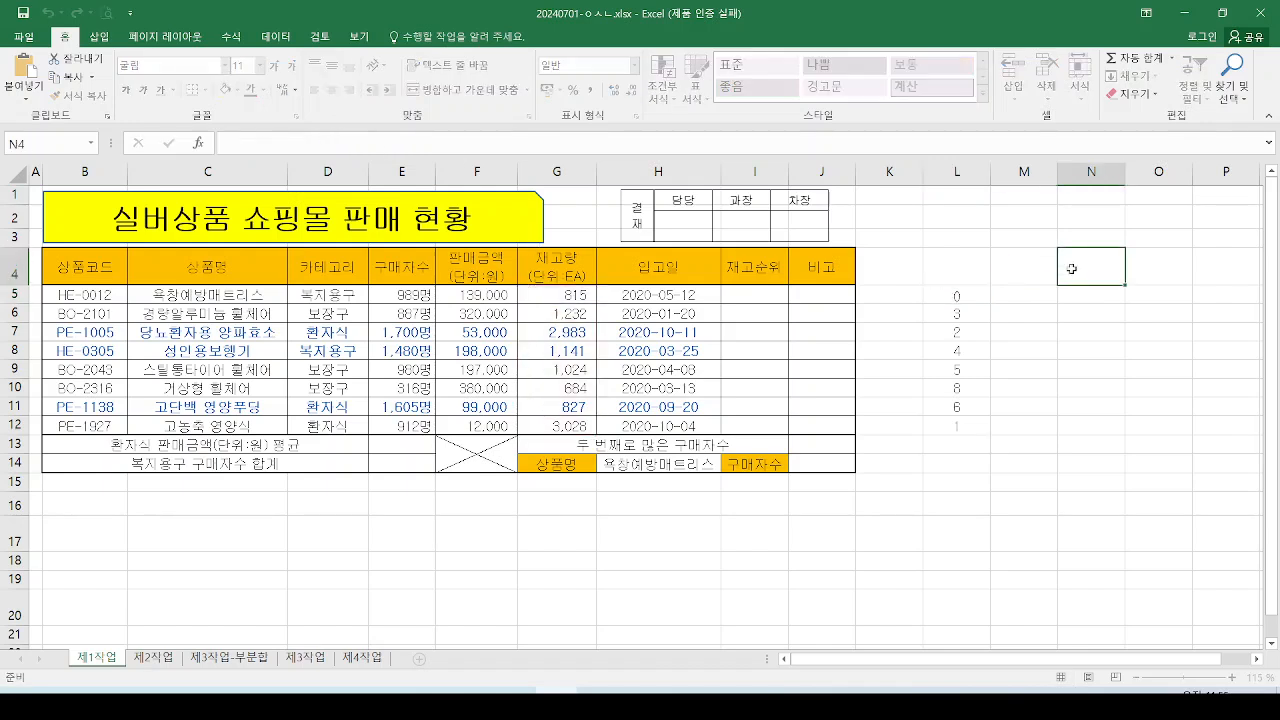
{"action": "left_click", "coordinate": [957, 295]}
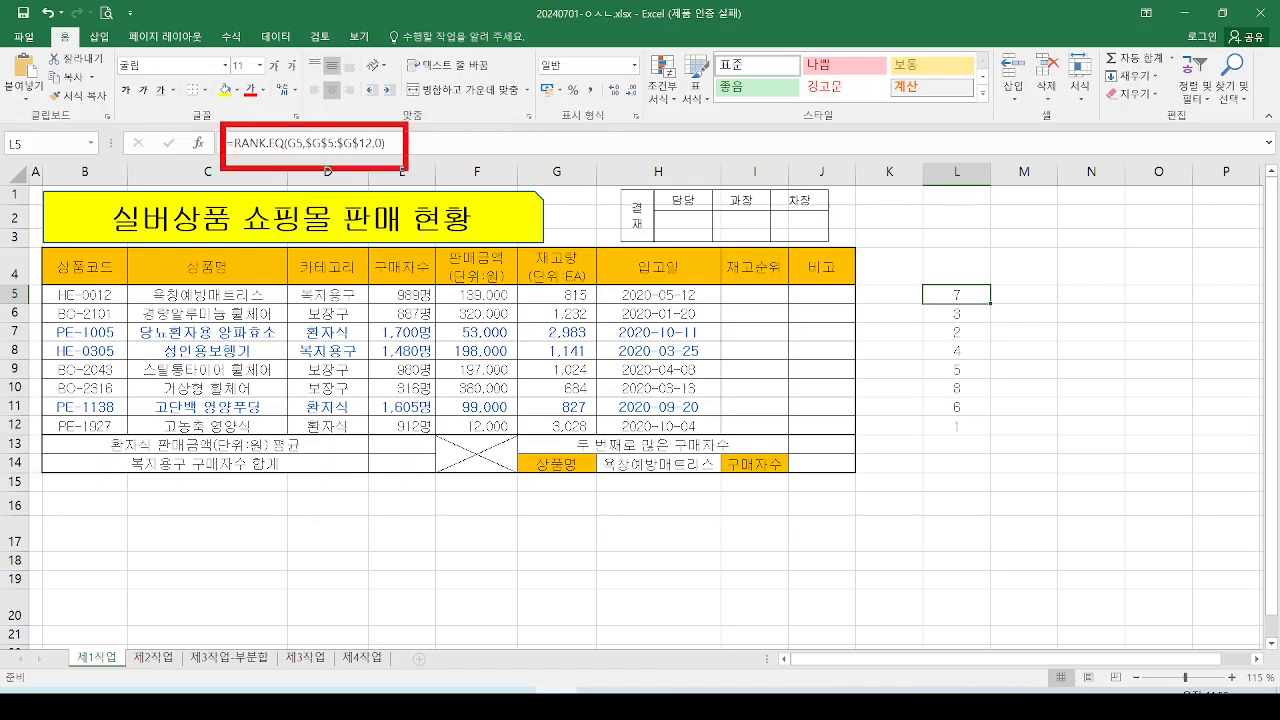
- Start an IF formula in I5 with the logical test RANK.EQ(G5,$G$5:$G$12,0)<=3
{"action": "left_click", "coordinate": [777, 288]}
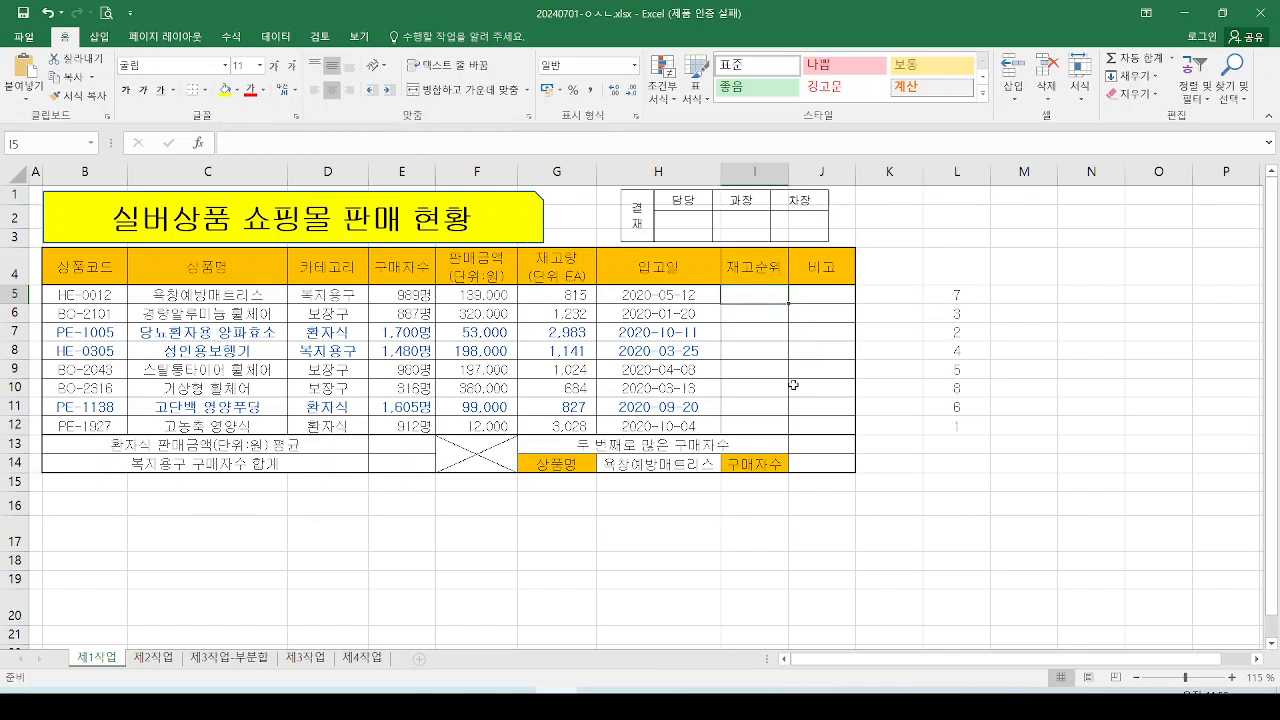
{"action": "left_click_drag", "start_coordinate": [749, 267], "coordinate": [860, 233]}
{"action": "mouse_move", "coordinate": [772, 311]}
{"action": "left_mouse_down"}
{"action": "mouse_move", "coordinate": [742, 315]}
{"action": "mouse_move", "coordinate": [780, 306]}
{"action": "mouse_move", "coordinate": [248, 141]}
{"action": "left_mouse_up"}
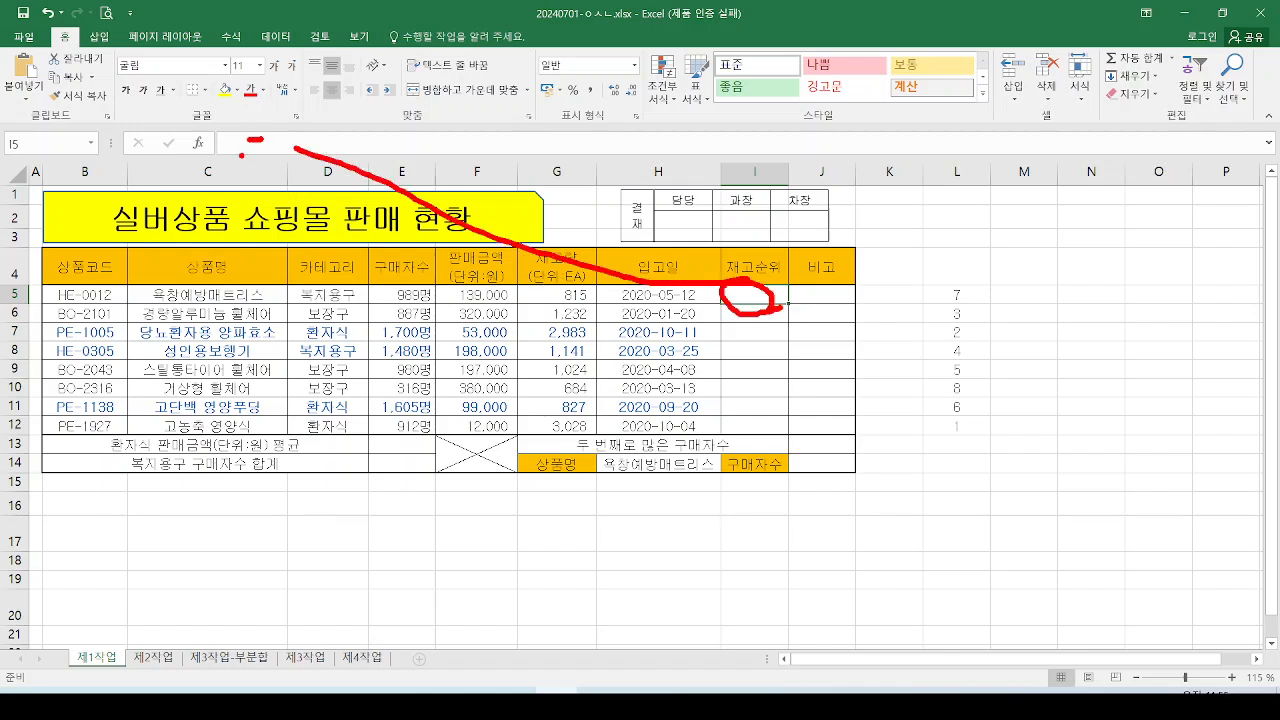
{"action": "left_click", "coordinate": [246, 143]}
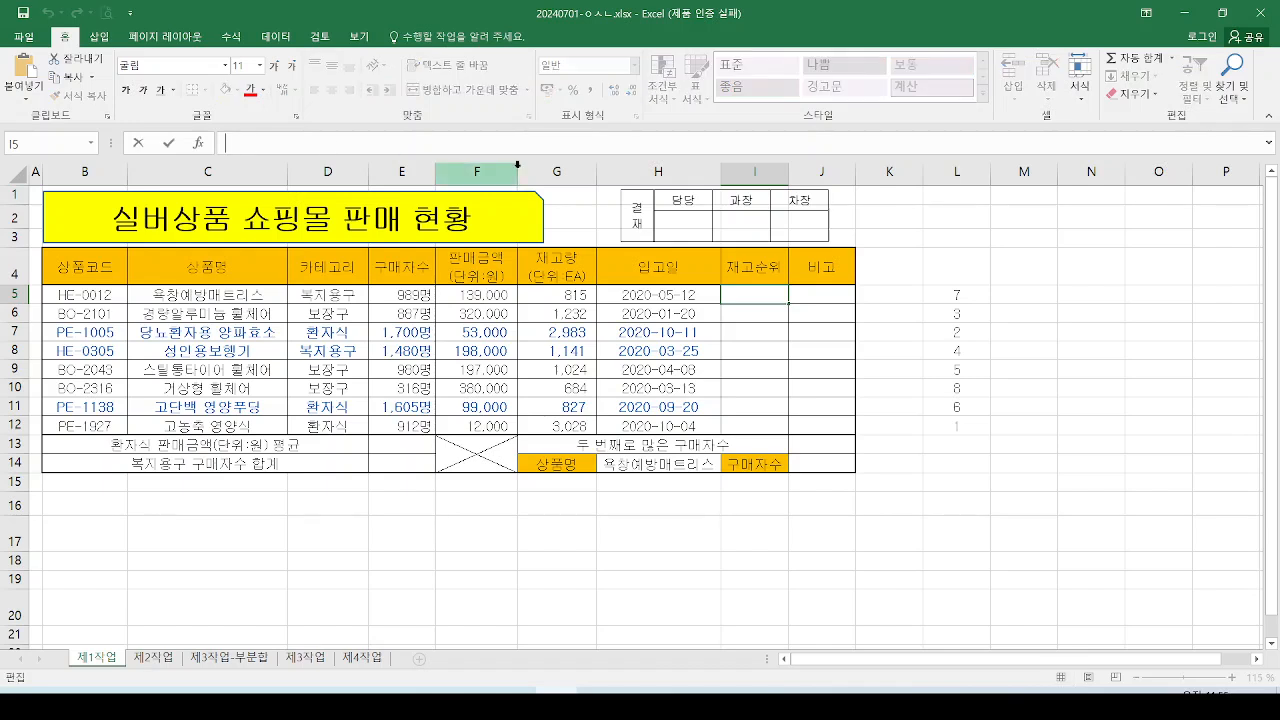
{"action": "type", "text": "="}
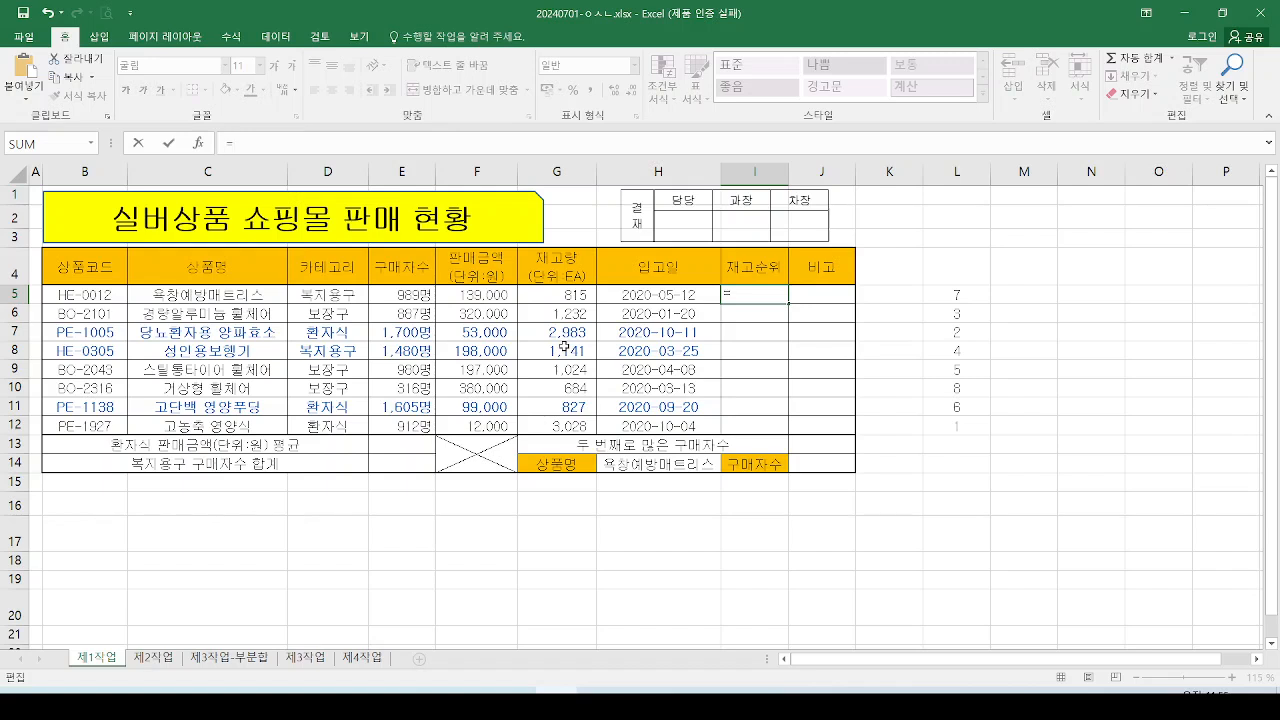
{"action": "type", "text": "if"}
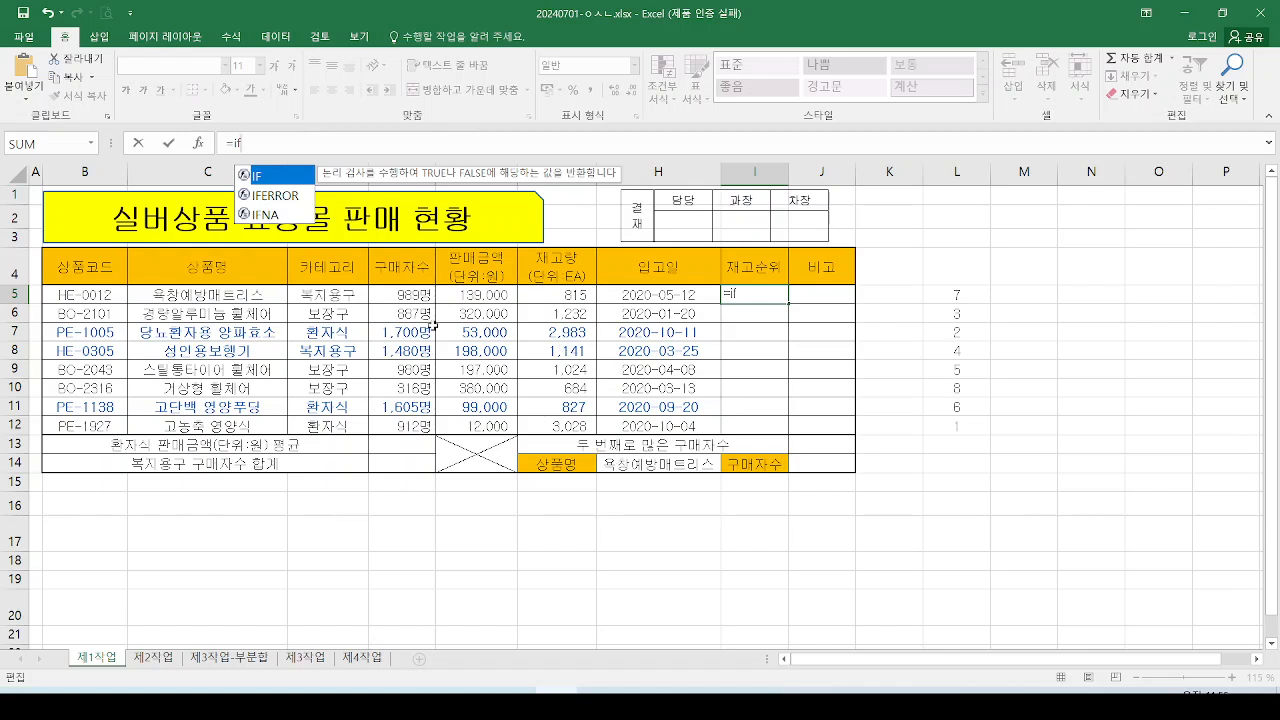
{"action": "double_click", "coordinate": [267, 182]}
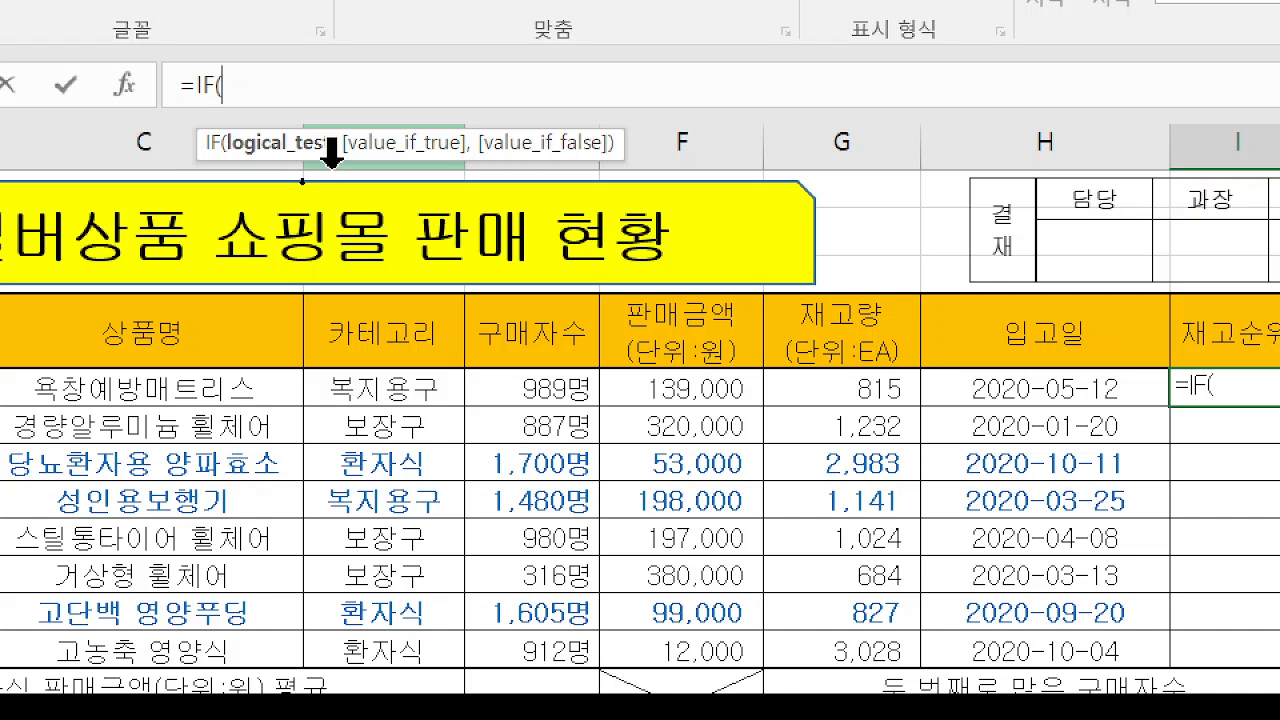
{"action": "type", "text": "RANK.EQ(G5,$G$5:$G$12,0)"}
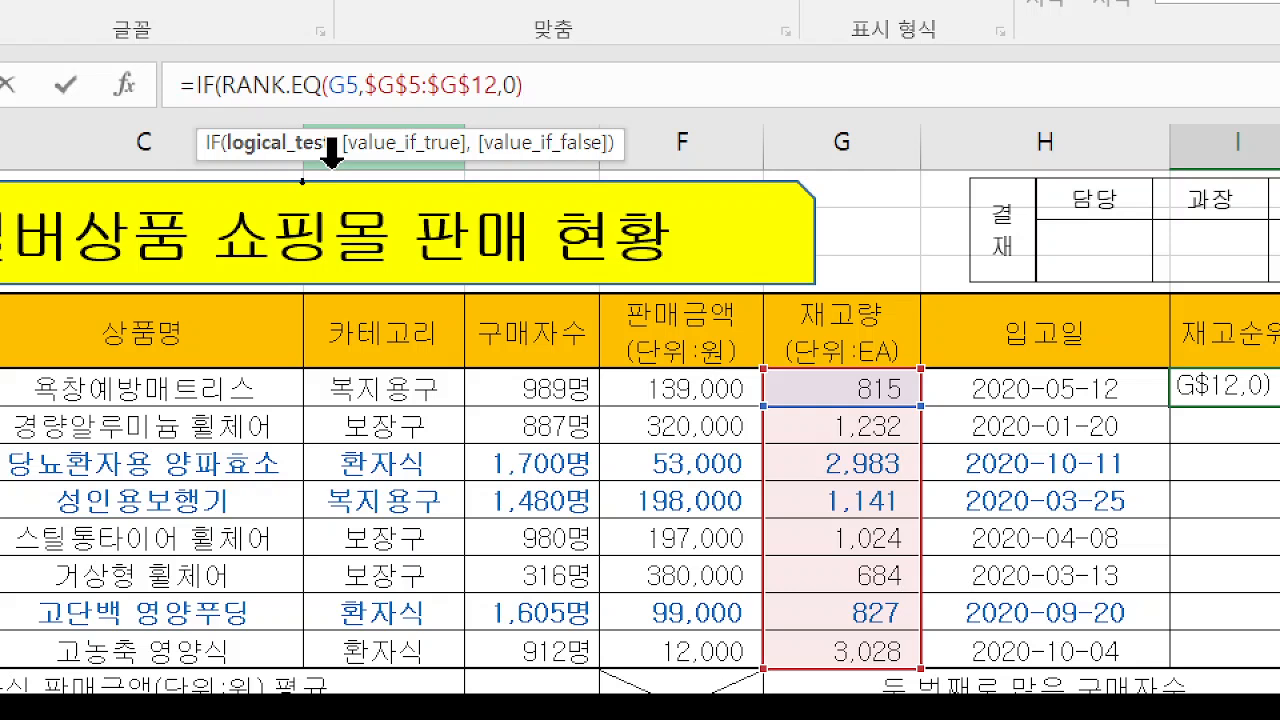
{"action": "type", "text": "<=3"}
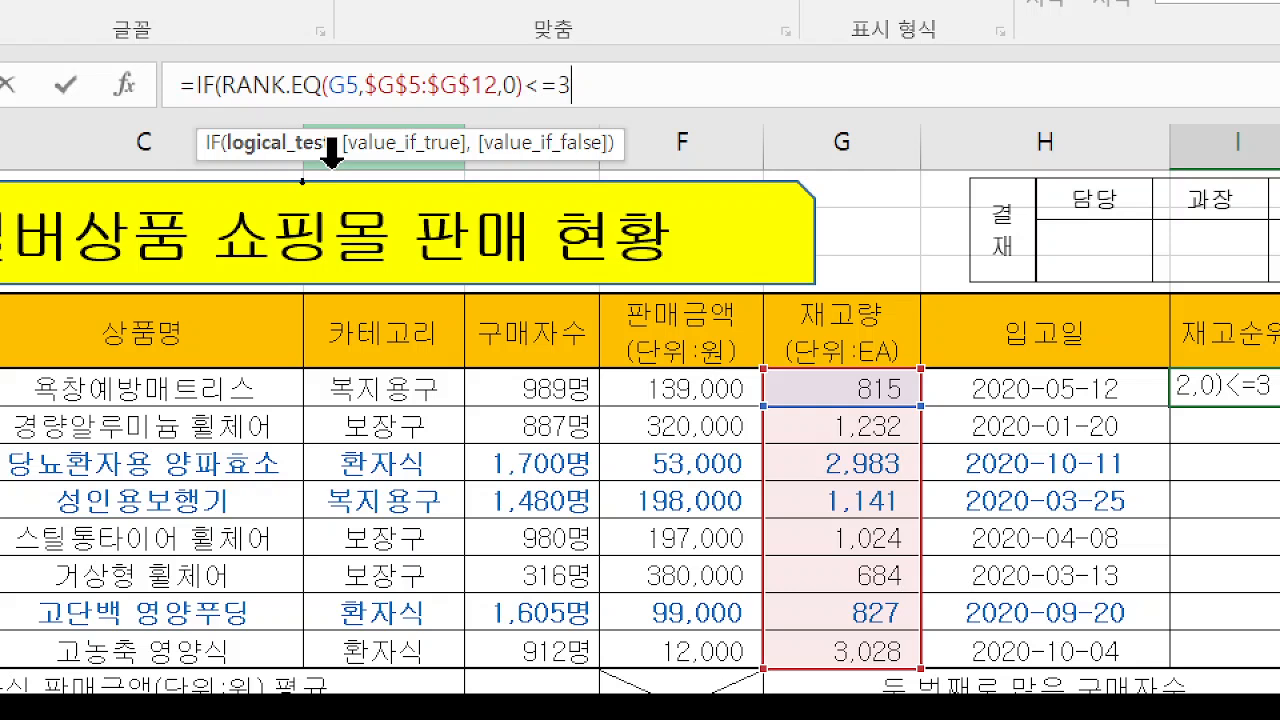
- Add the value-if-true argument RANK.EQ(G5,$G$5:$G$12,0)&"위" to the IF formula in I5, reusing the copied rank expression
{"action": "type", "text": ","}
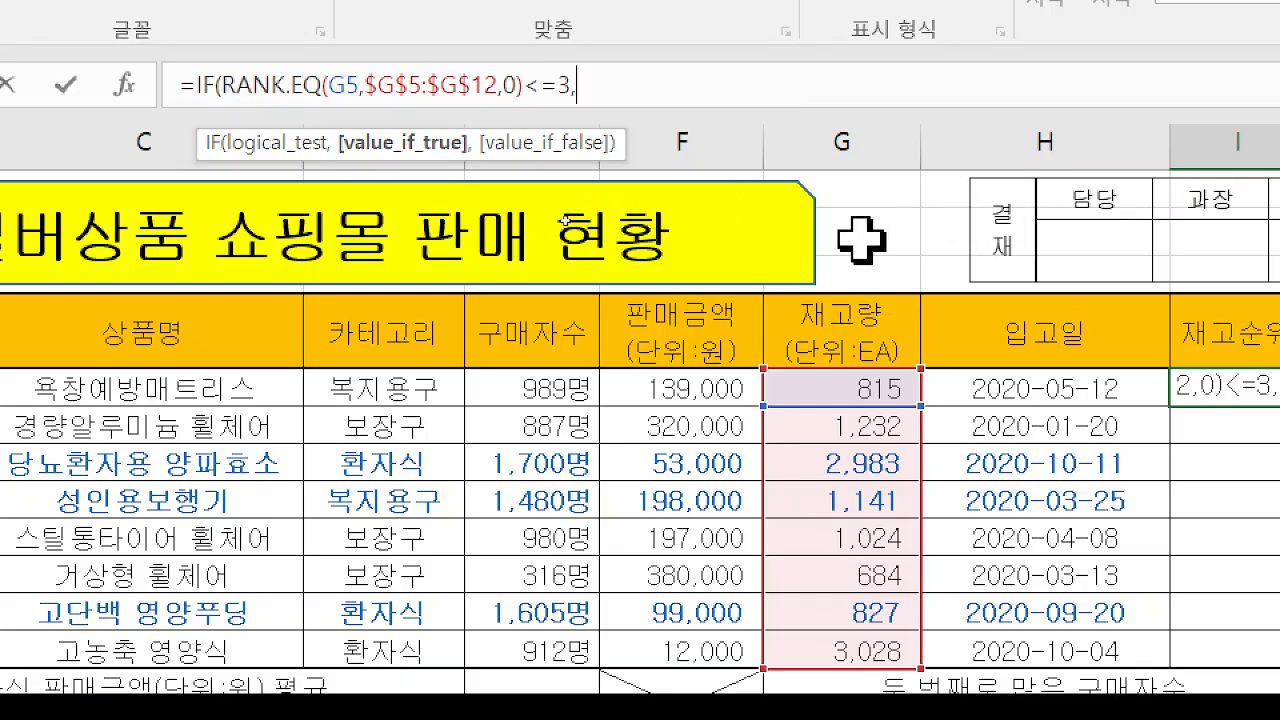
{"action": "key", "text": "ctrl+v"}
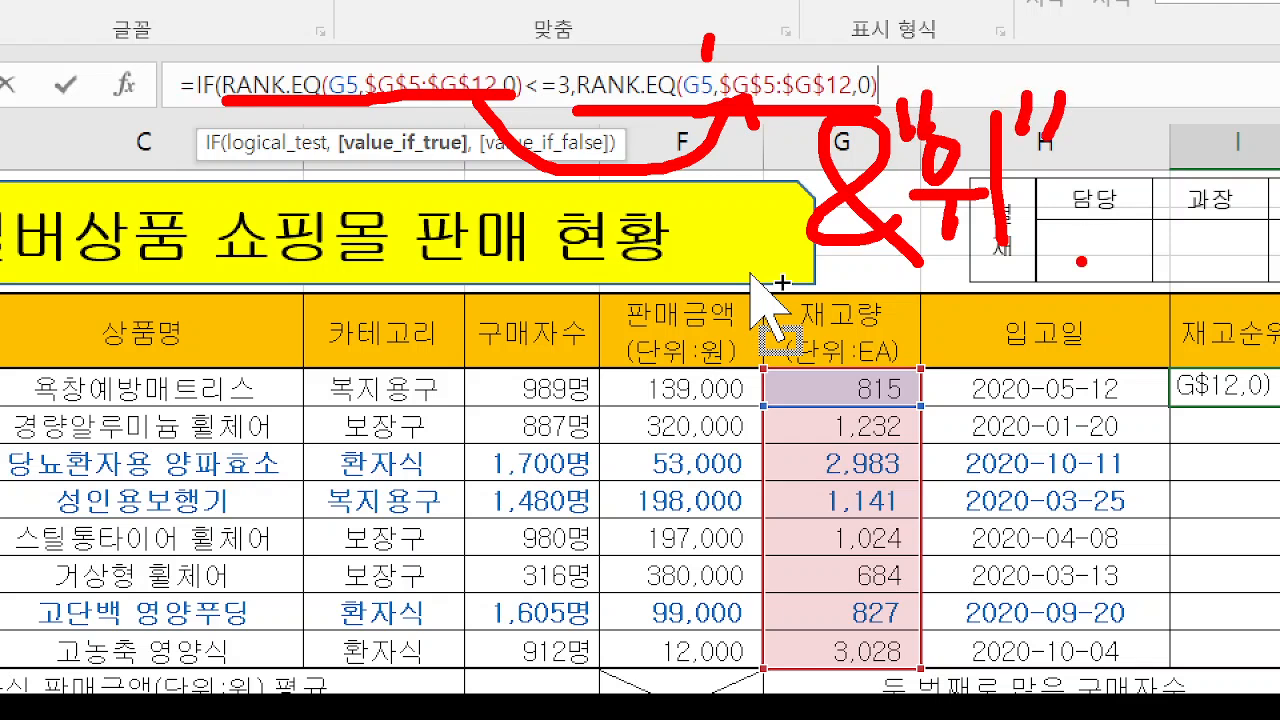
{"action": "type", "text": "&"}
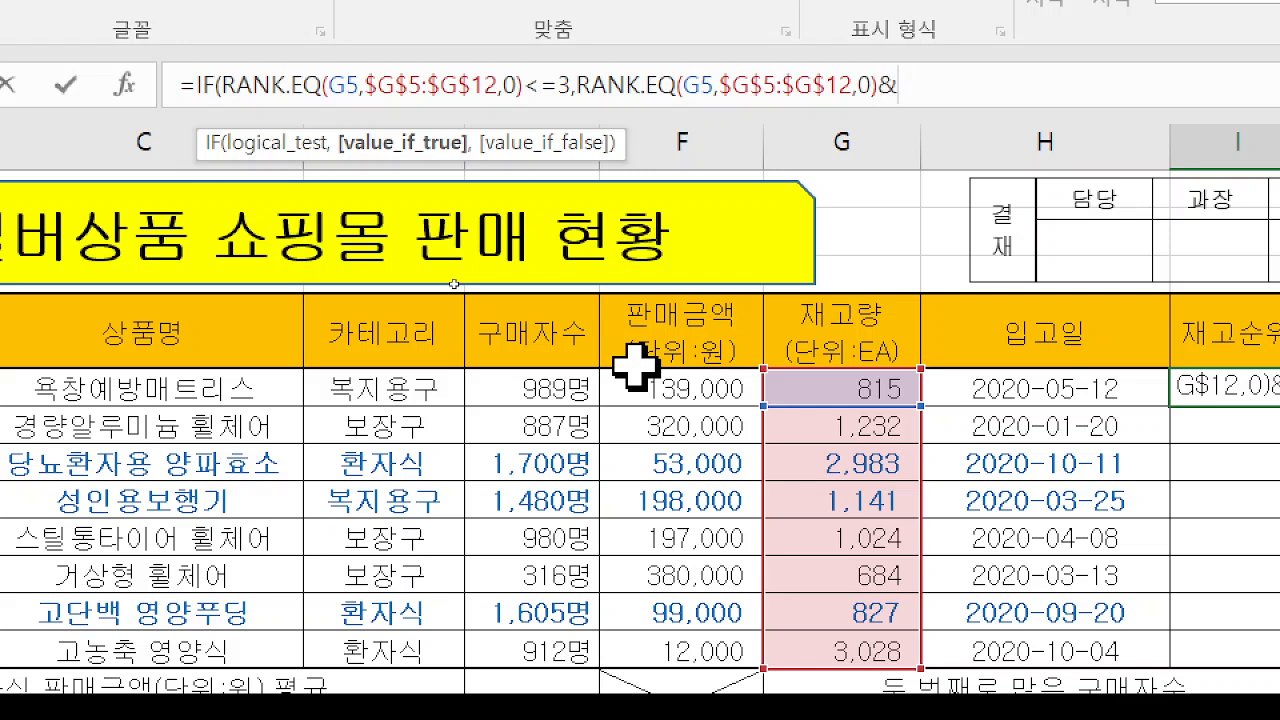
{"action": "type", "text": "\"dn"}
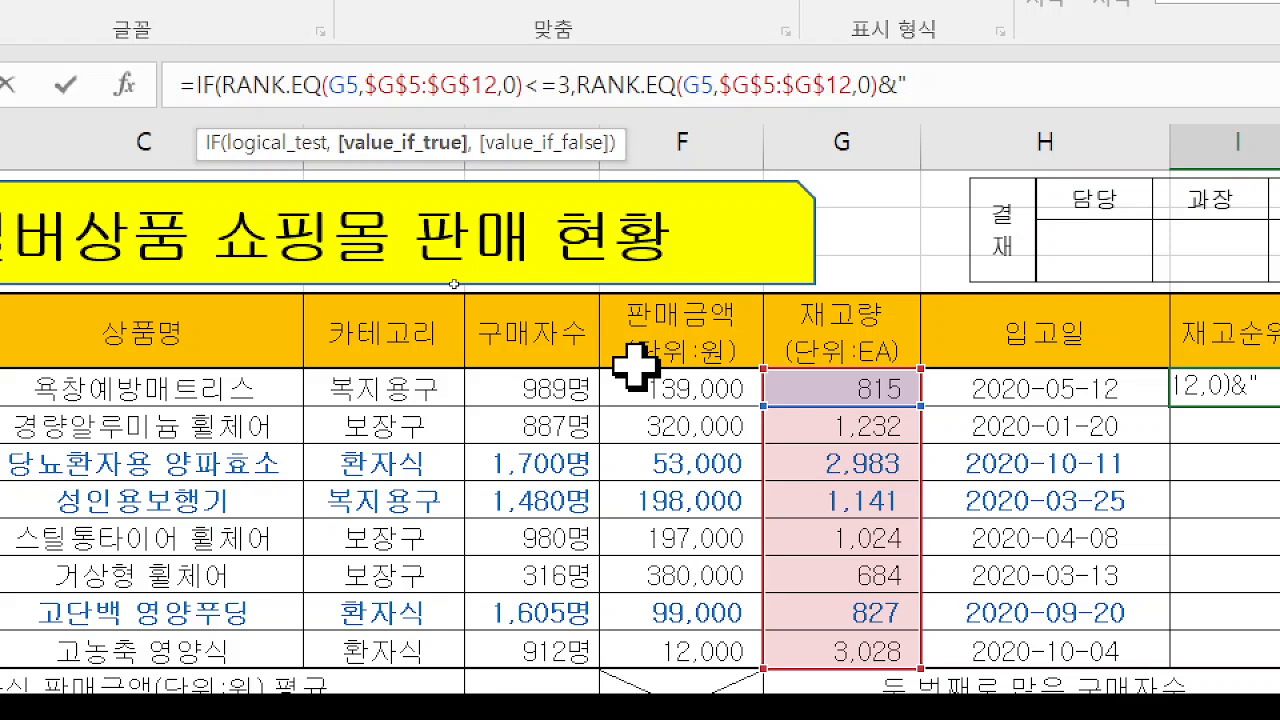
{"action": "type", "text": "위\""}
{"action": "left_click", "coordinate": [454, 285]}
{"action": "left_click_drag", "start_coordinate": [522, 108], "coordinate": [236, 104]}
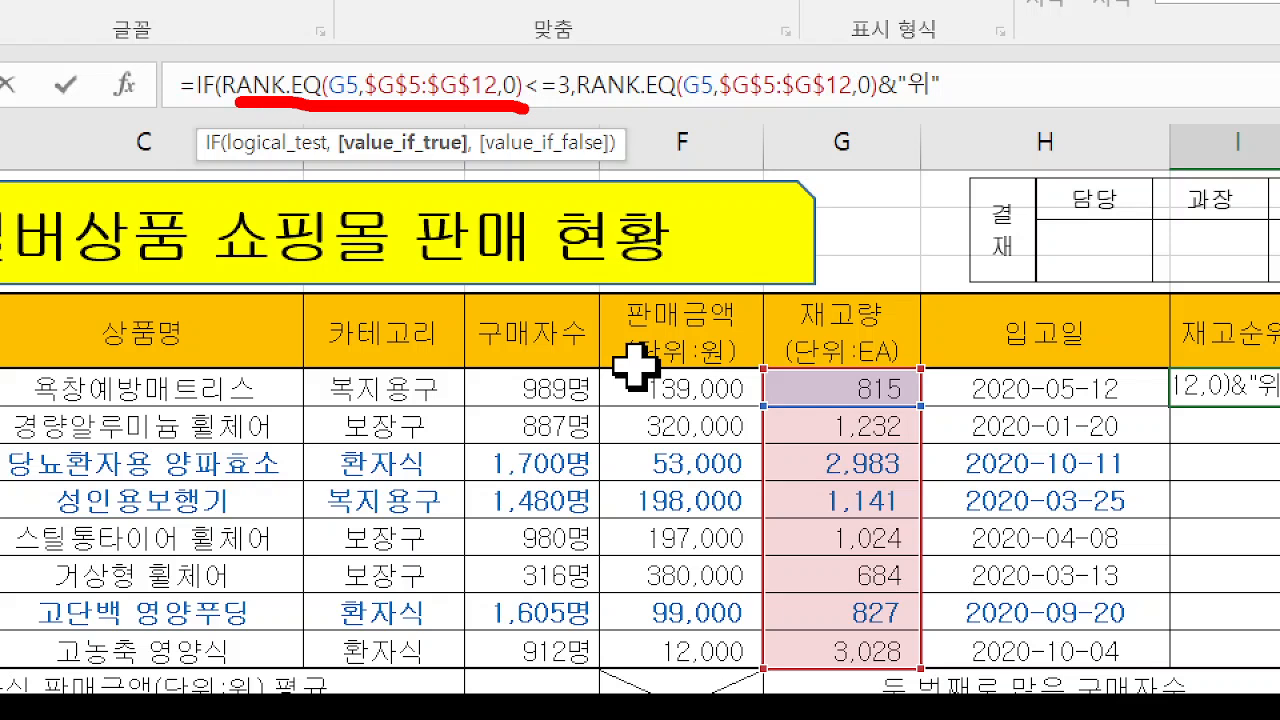
{"action": "mouse_move", "coordinate": [400, 116]}
{"action": "left_mouse_down"}
{"action": "mouse_move", "coordinate": [676, 140]}
{"action": "mouse_move", "coordinate": [692, 100]}
{"action": "mouse_move", "coordinate": [704, 136]}
{"action": "left_mouse_up"}
{"action": "left_click_drag", "start_coordinate": [590, 104], "coordinate": [928, 103]}
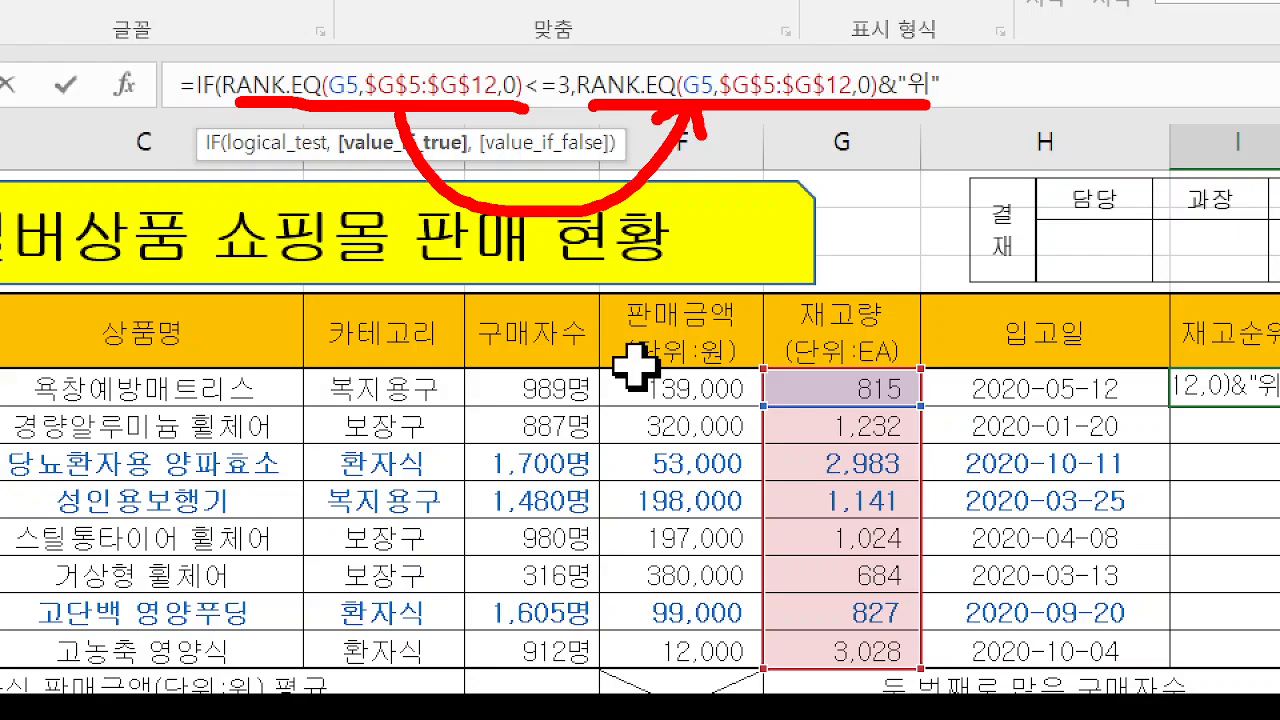
{"action": "type", "text": "e"}
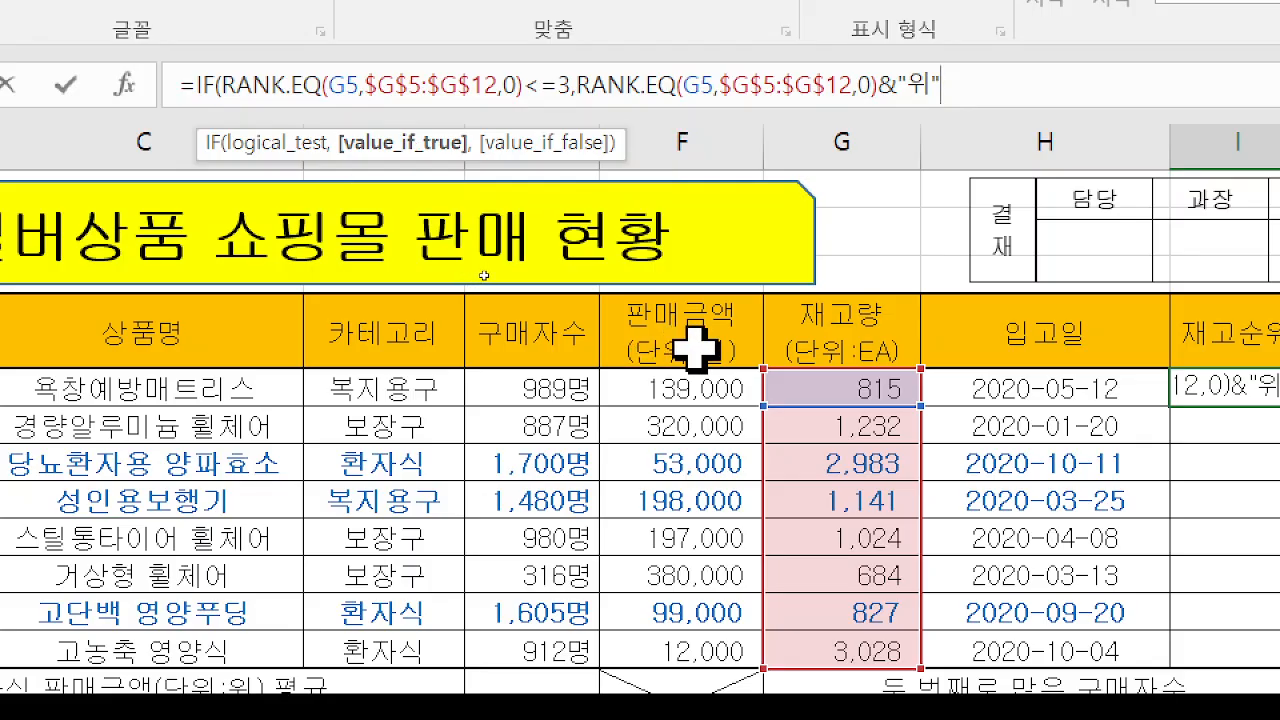
- Add an empty string "" as the value-if-false argument and close the parenthesis of the IF formula in I5
{"action": "type", "text": ","}
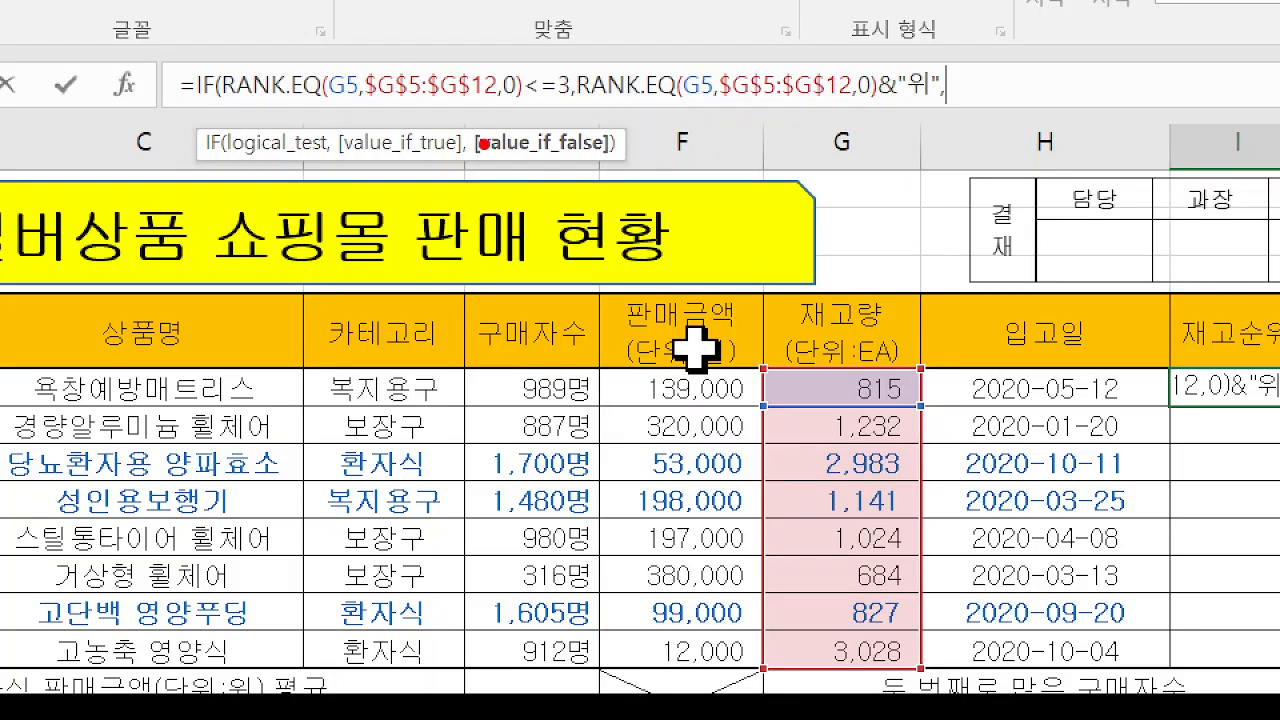
{"action": "left_click_drag", "start_coordinate": [471, 120], "coordinate": [629, 171]}
{"action": "left_click_drag", "start_coordinate": [946, 104], "coordinate": [1152, 103]}
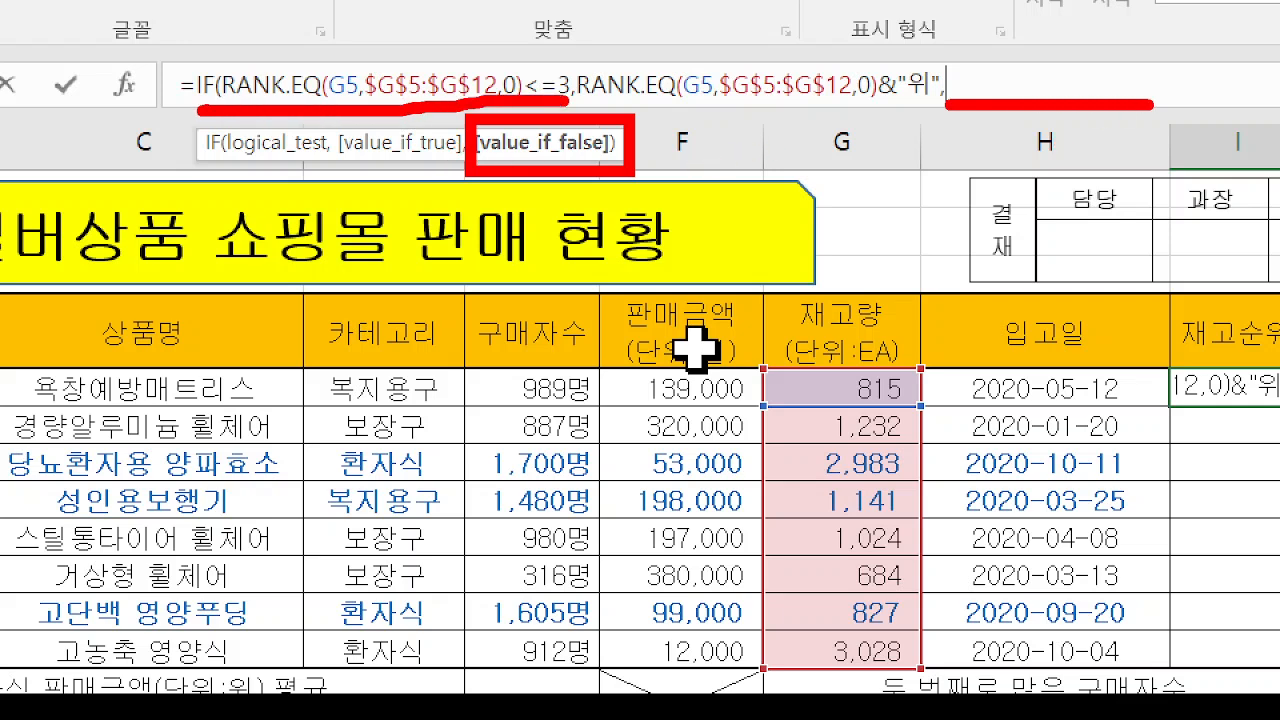
{"action": "mouse_move", "coordinate": [208, 108]}
{"action": "left_mouse_down"}
{"action": "mouse_move", "coordinate": [258, 46]}
{"action": "mouse_move", "coordinate": [588, 44]}
{"action": "mouse_move", "coordinate": [568, 102]}
{"action": "left_mouse_up"}
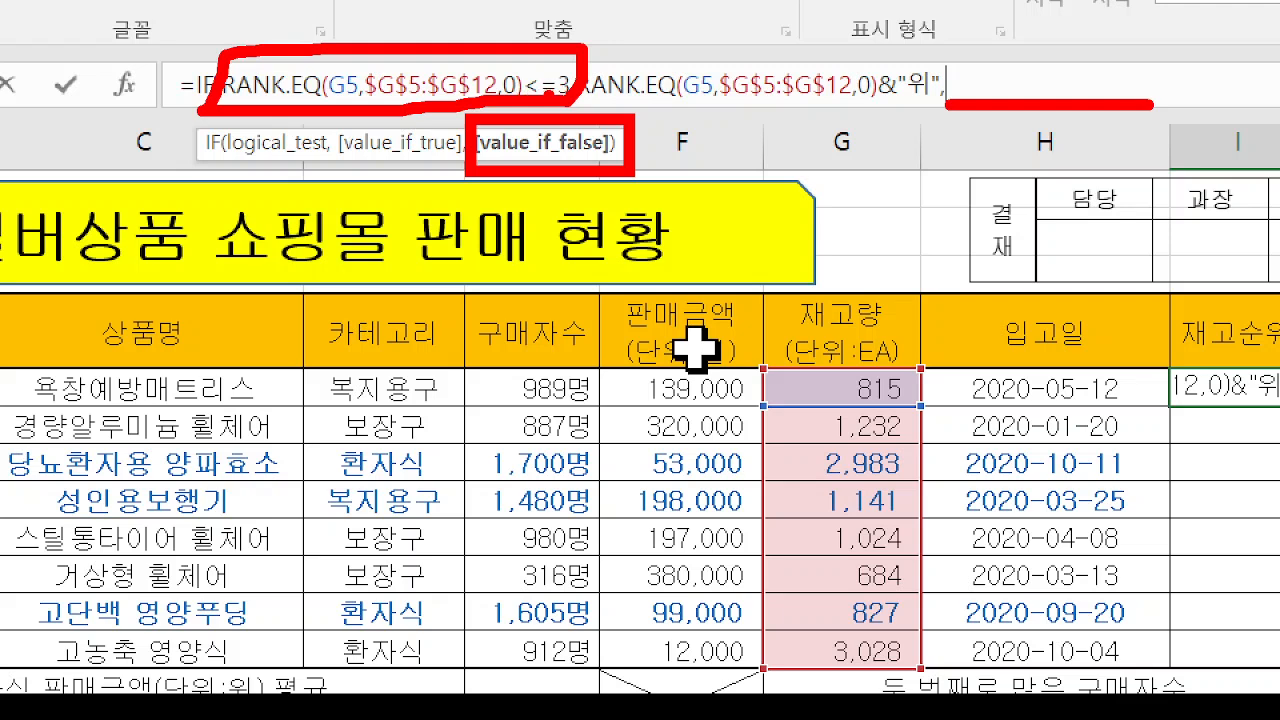
{"action": "mouse_move", "coordinate": [575, 68]}
{"action": "left_mouse_down"}
{"action": "mouse_move", "coordinate": [570, 55]}
{"action": "mouse_move", "coordinate": [886, 30]}
{"action": "mouse_move", "coordinate": [928, 54]}
{"action": "left_mouse_up"}
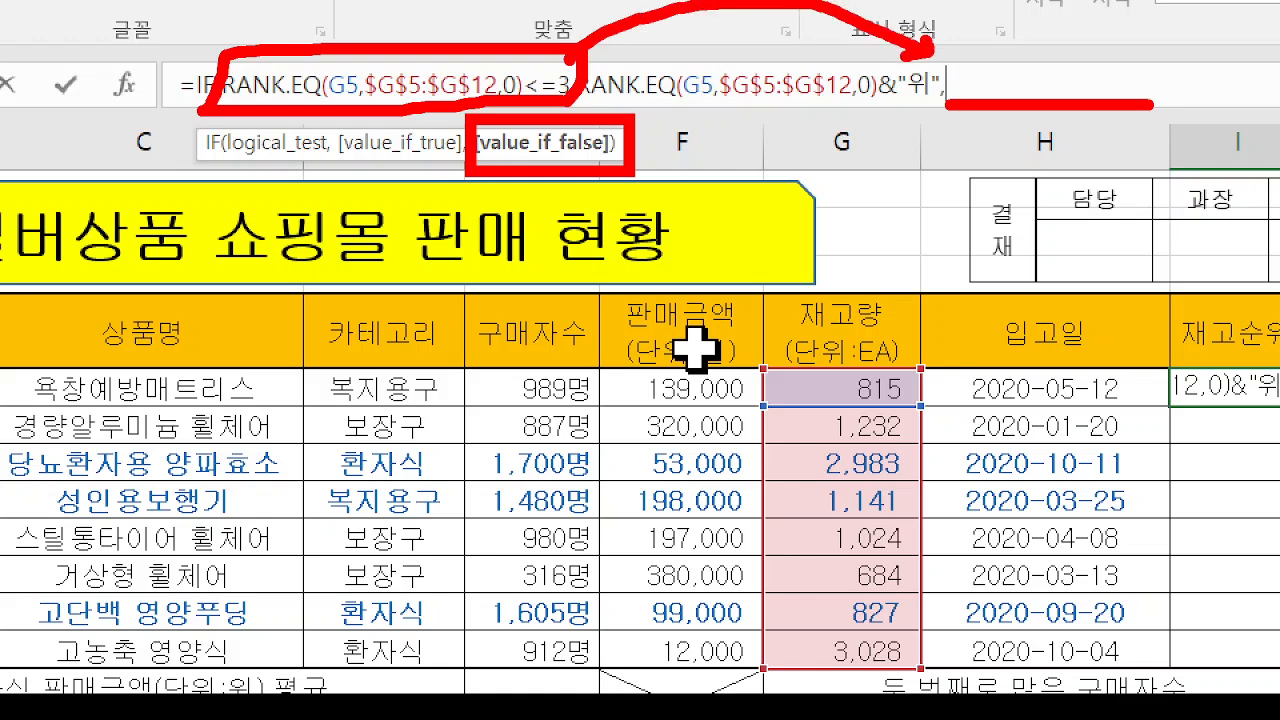
{"action": "key", "text": "Escape"}
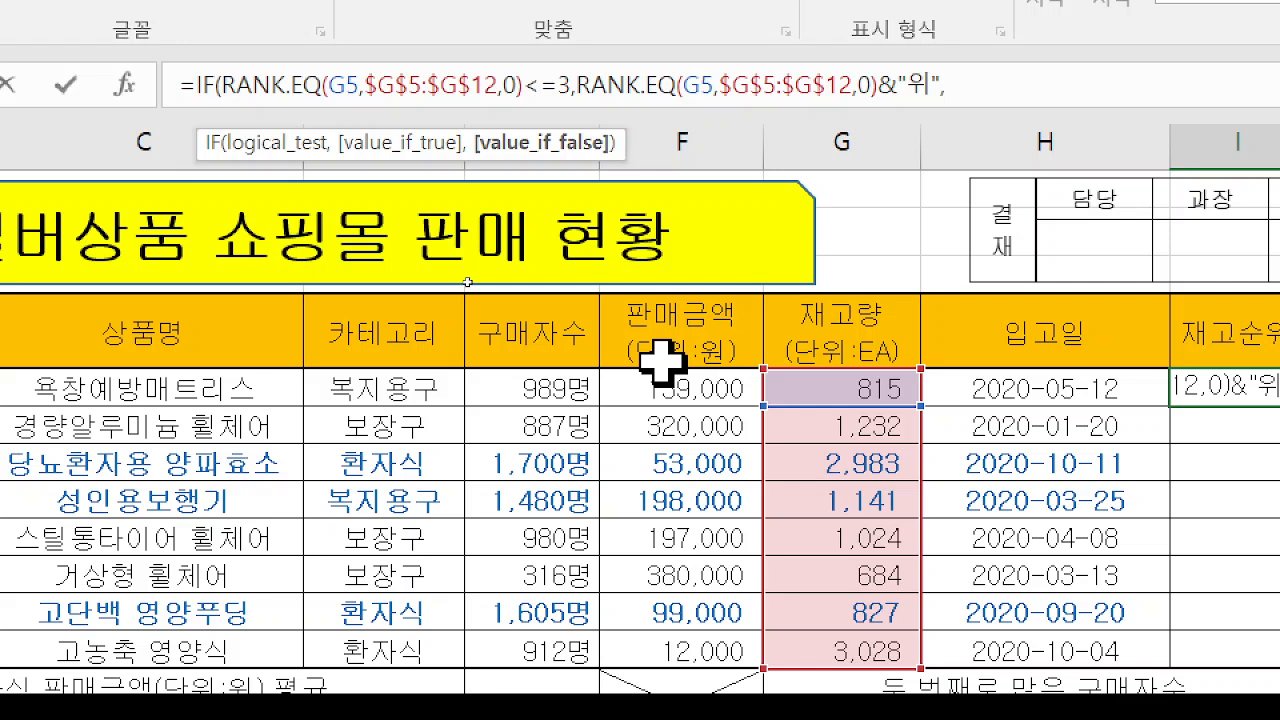
{"action": "type", "text": "\"\""}
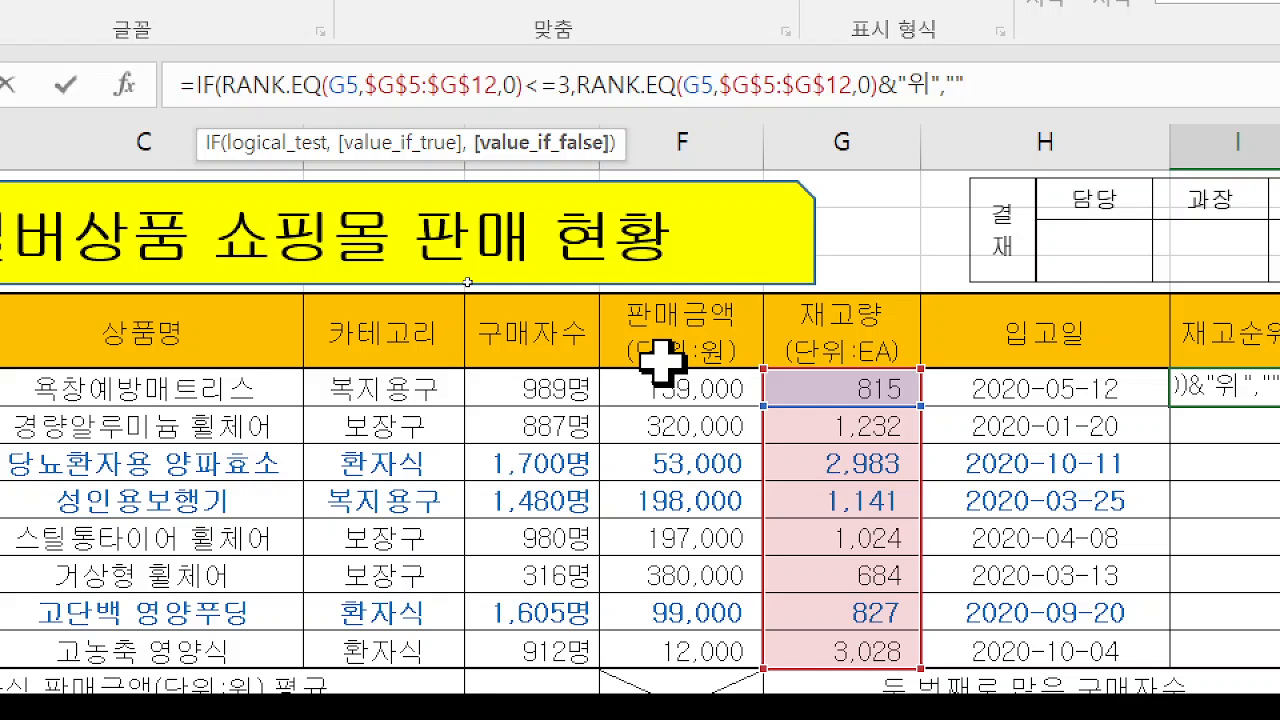
{"action": "type", "text": ")"}
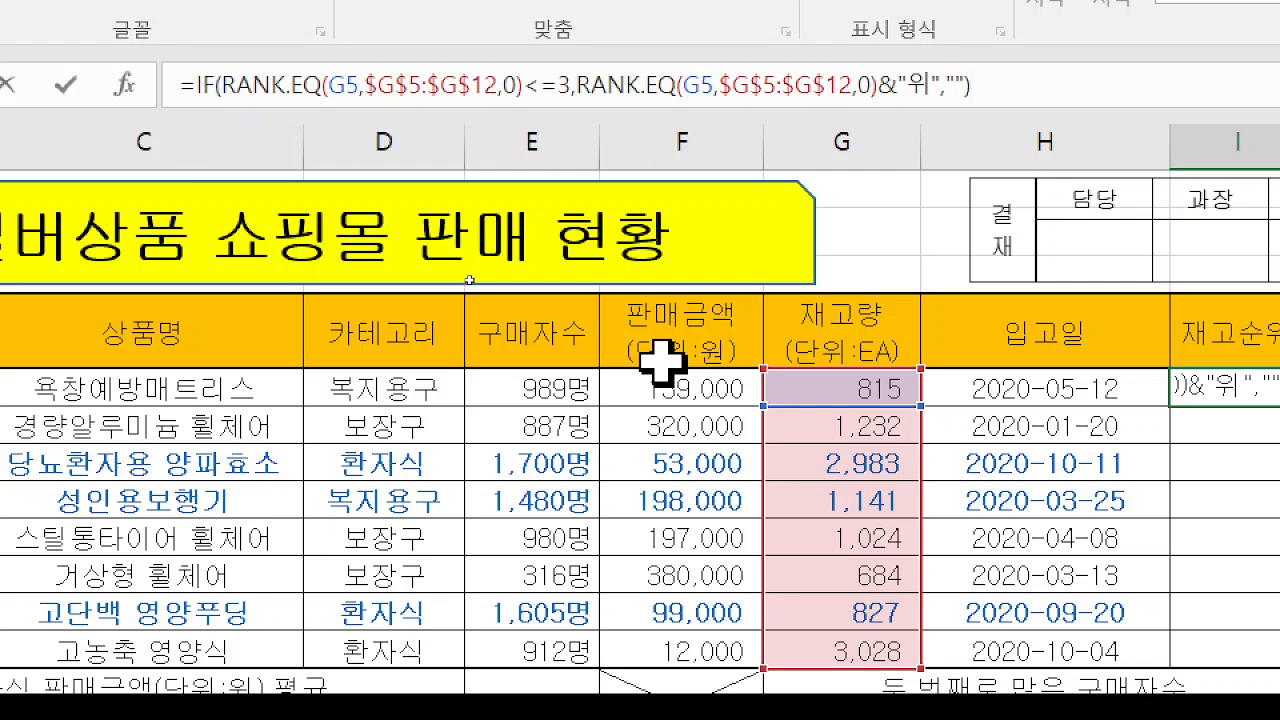
{"action": "key", "text": "ctrl+2"}
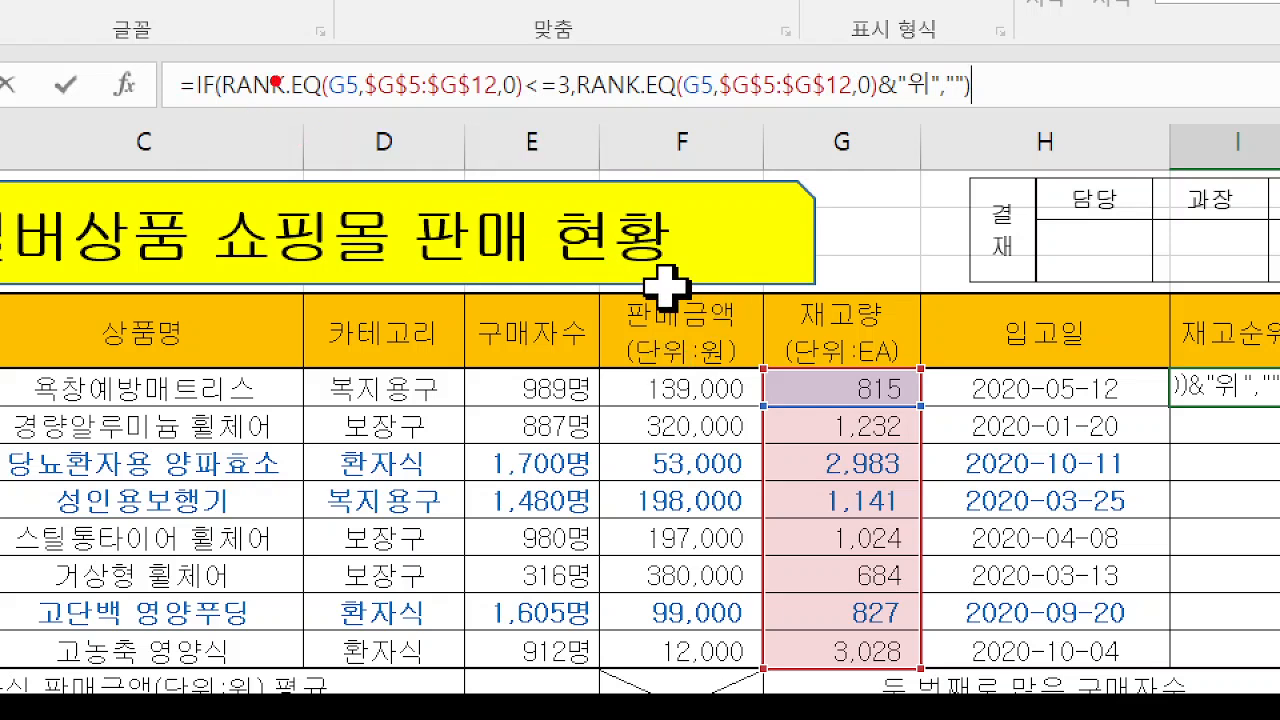
{"action": "left_click_drag", "start_coordinate": [232, 61], "coordinate": [219, 104]}
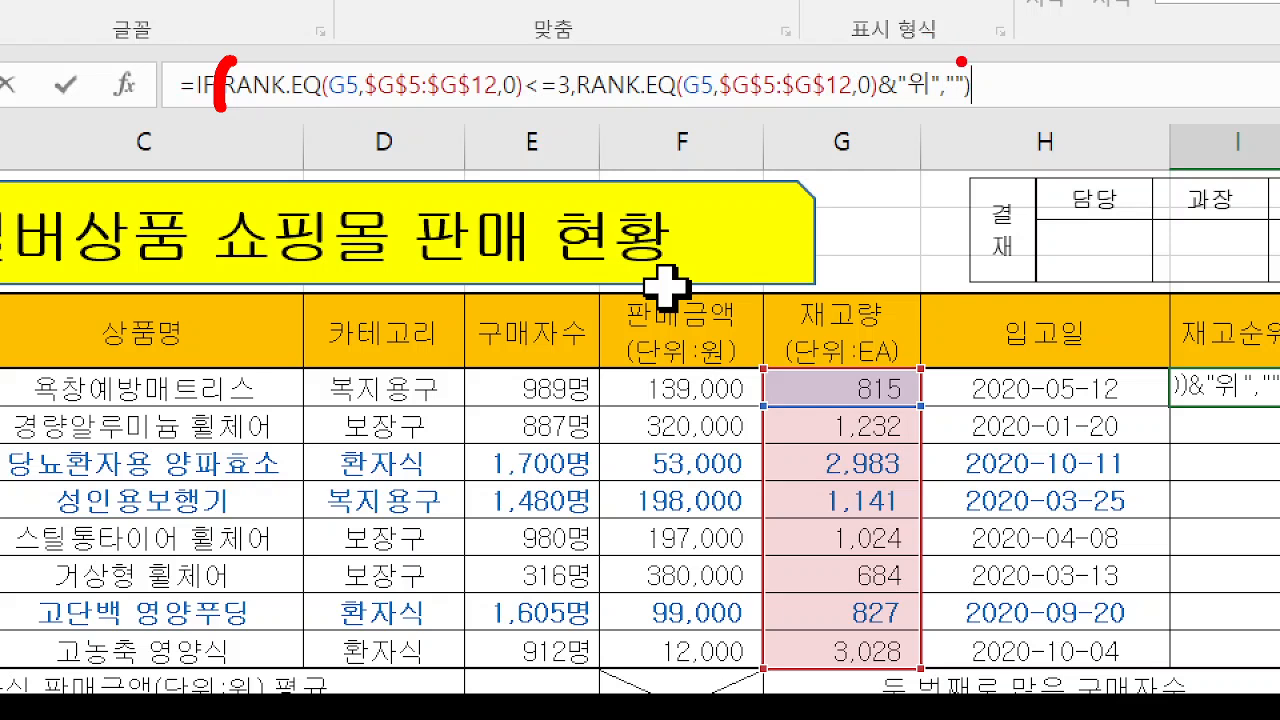
{"action": "mouse_move", "coordinate": [966, 60]}
{"action": "left_mouse_down"}
{"action": "mouse_move", "coordinate": [972, 110]}
{"action": "mouse_move", "coordinate": [958, 120]}
{"action": "left_mouse_up"}
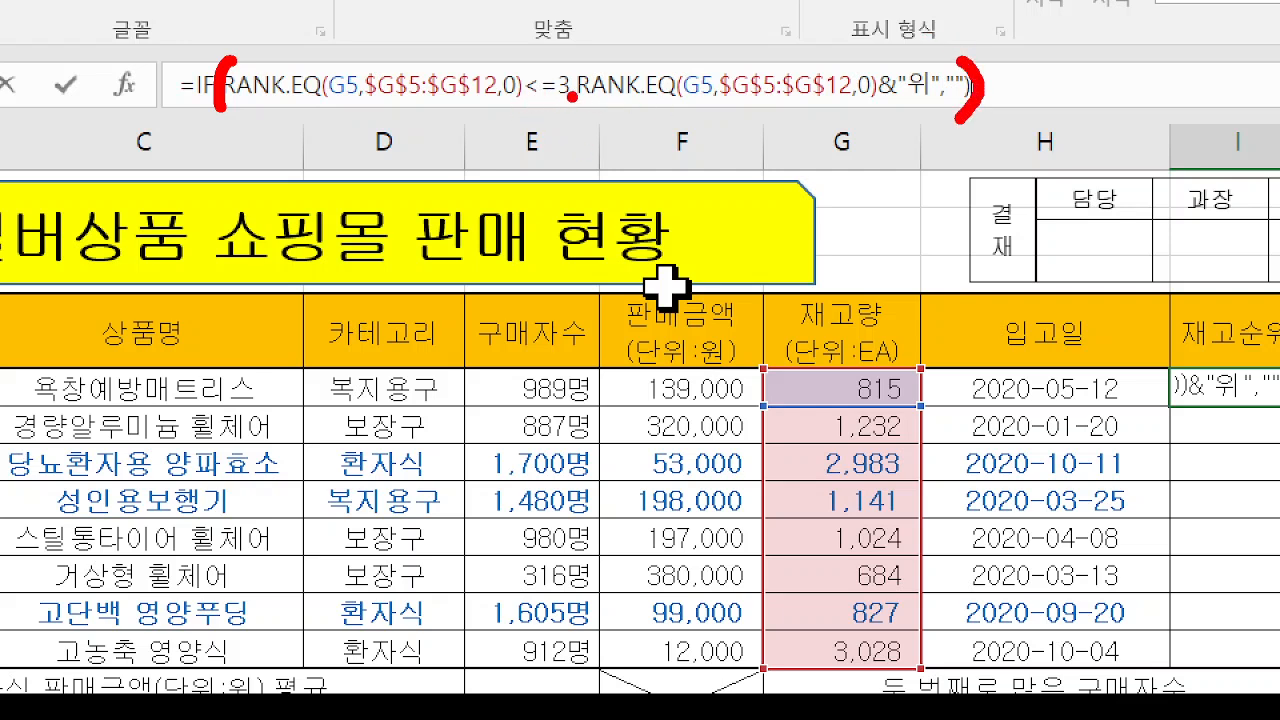
{"action": "left_click_drag", "start_coordinate": [578, 90], "coordinate": [568, 116]}
{"action": "left_click_drag", "start_coordinate": [945, 86], "coordinate": [938, 103]}
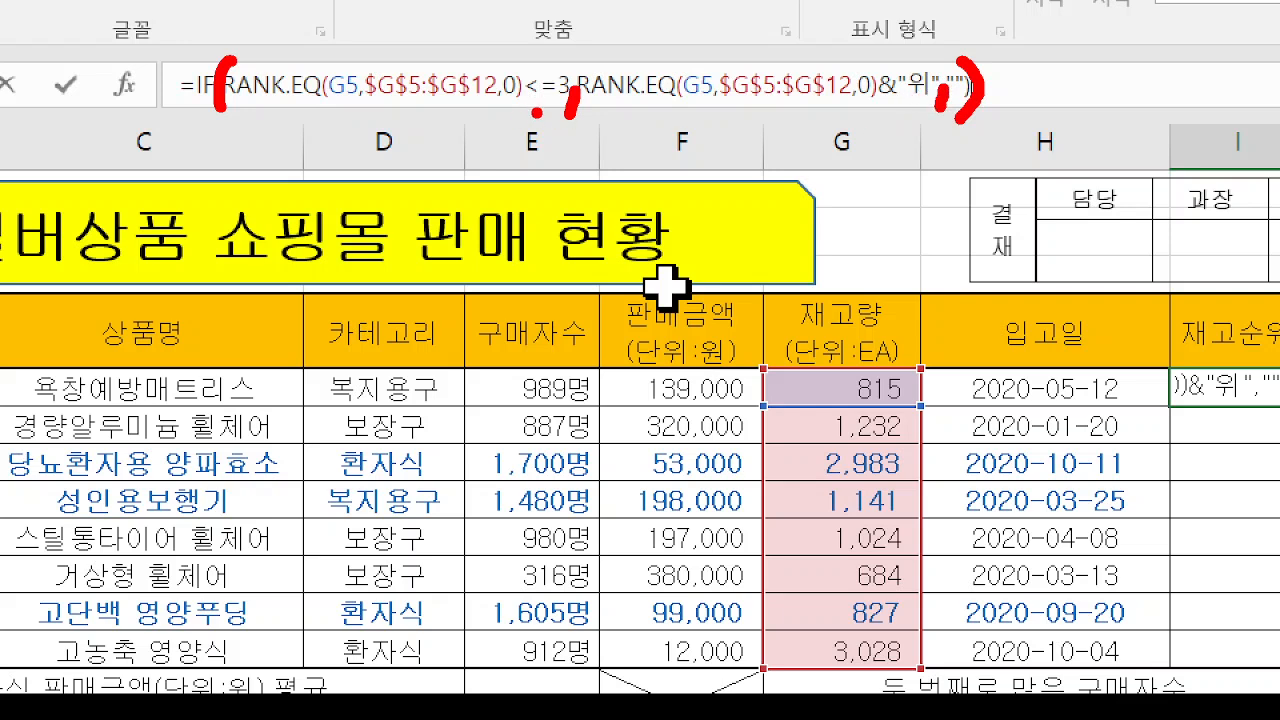
{"action": "left_click_drag", "start_coordinate": [541, 110], "coordinate": [245, 97]}
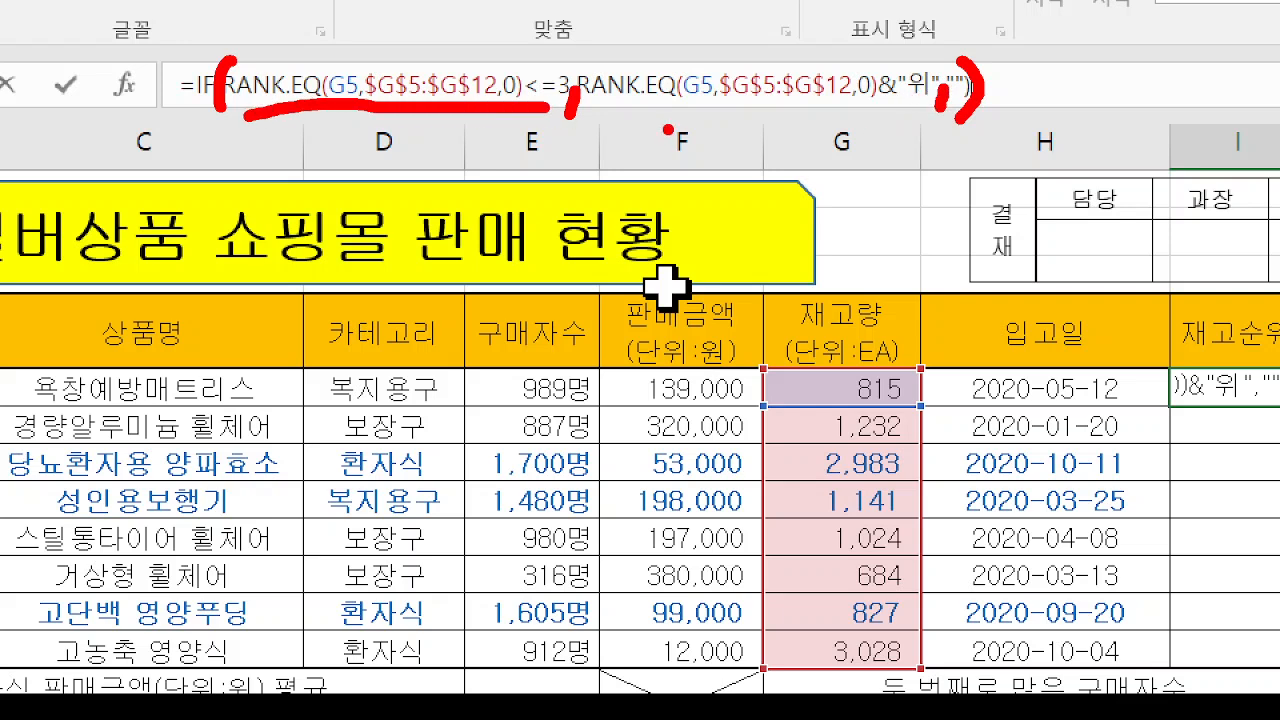
{"action": "left_click_drag", "start_coordinate": [586, 108], "coordinate": [890, 103]}
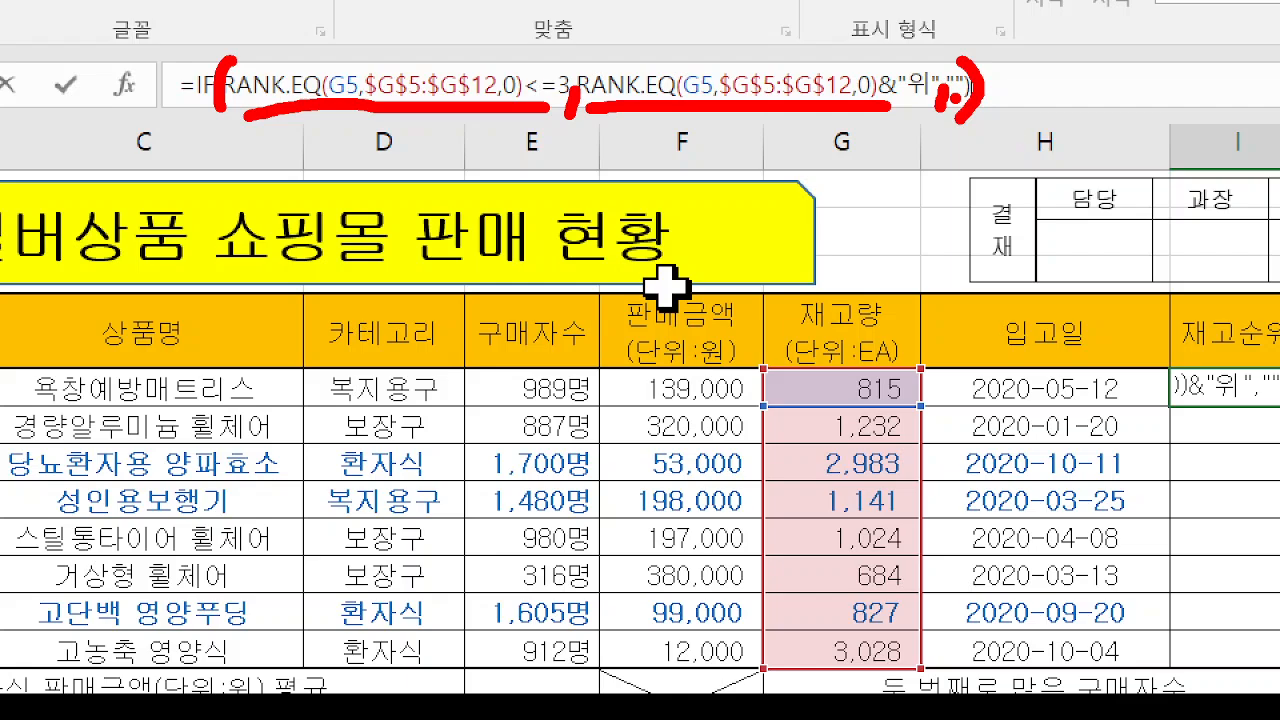
{"action": "key", "text": "Escape"}
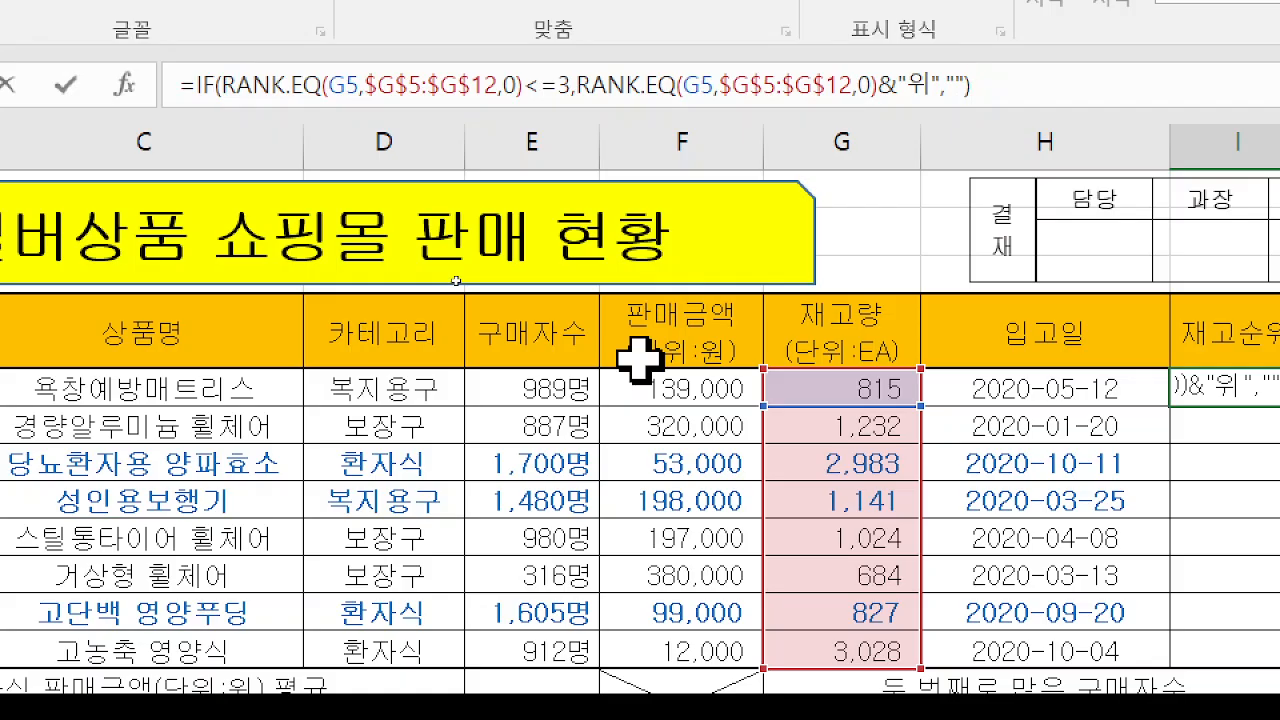
- Enter the IF formula in I5 and fill it down the 재고순위 column through I12
{"action": "key", "text": "Return"}
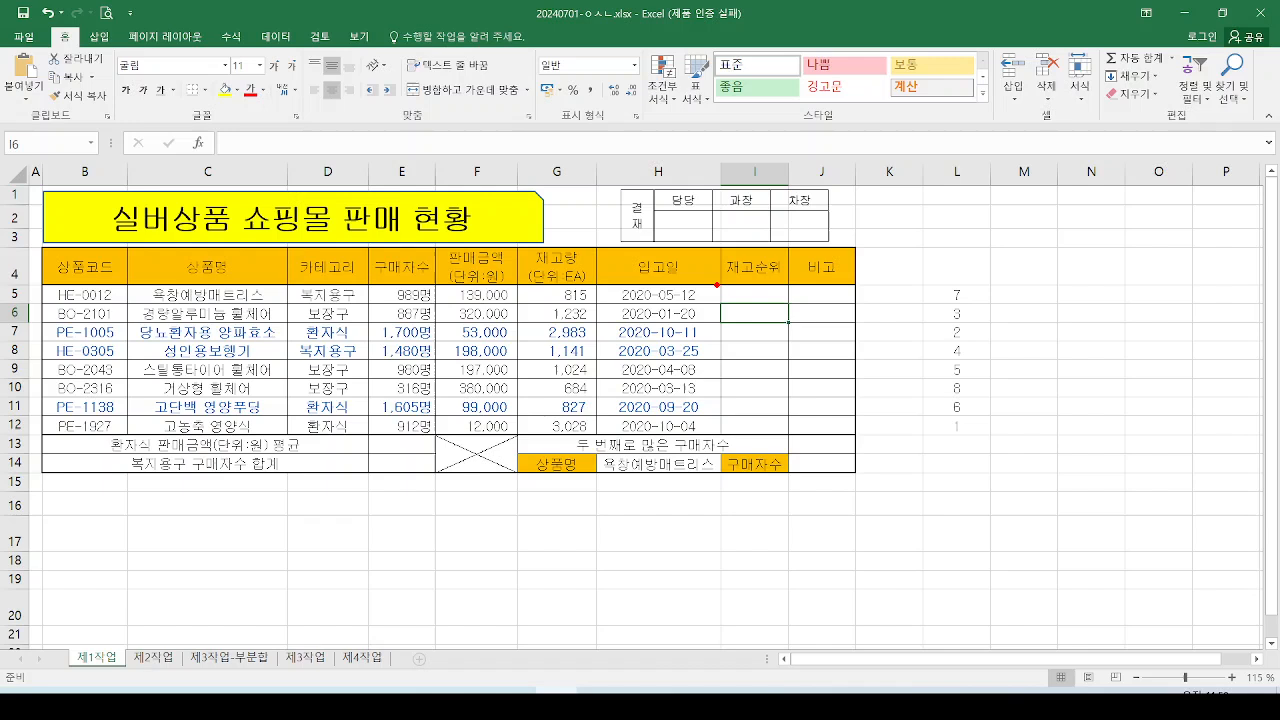
{"action": "left_click_drag", "start_coordinate": [717, 285], "coordinate": [795, 303]}
{"action": "left_click_drag", "start_coordinate": [926, 279], "coordinate": [984, 307]}
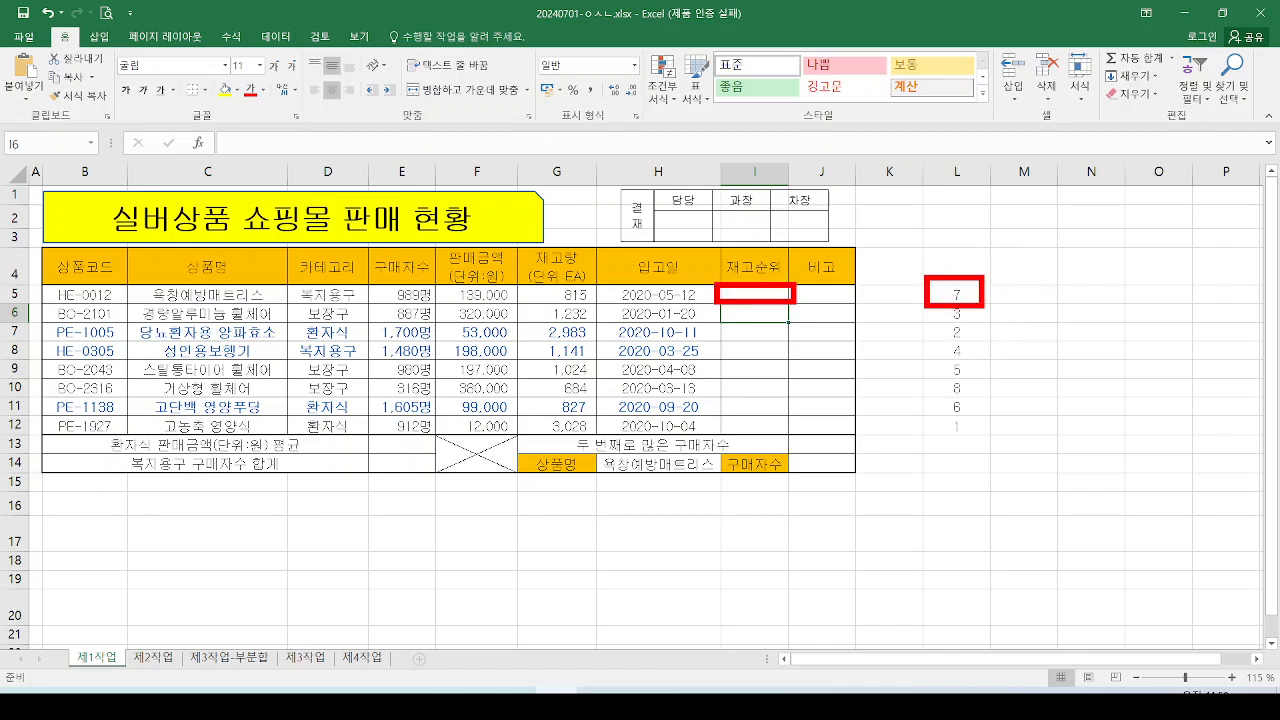
{"action": "key", "text": "Escape"}
{"action": "left_click", "coordinate": [757, 296]}
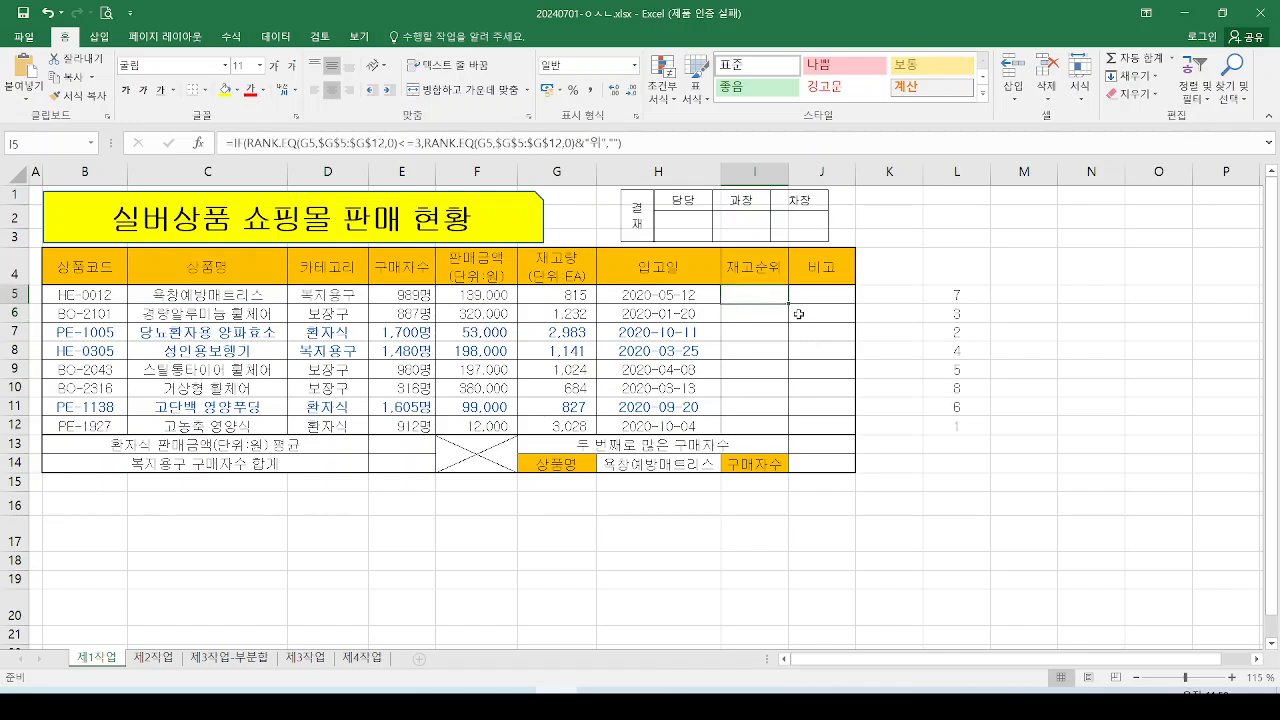
{"action": "left_click_drag", "start_coordinate": [788, 304], "coordinate": [793, 427]}
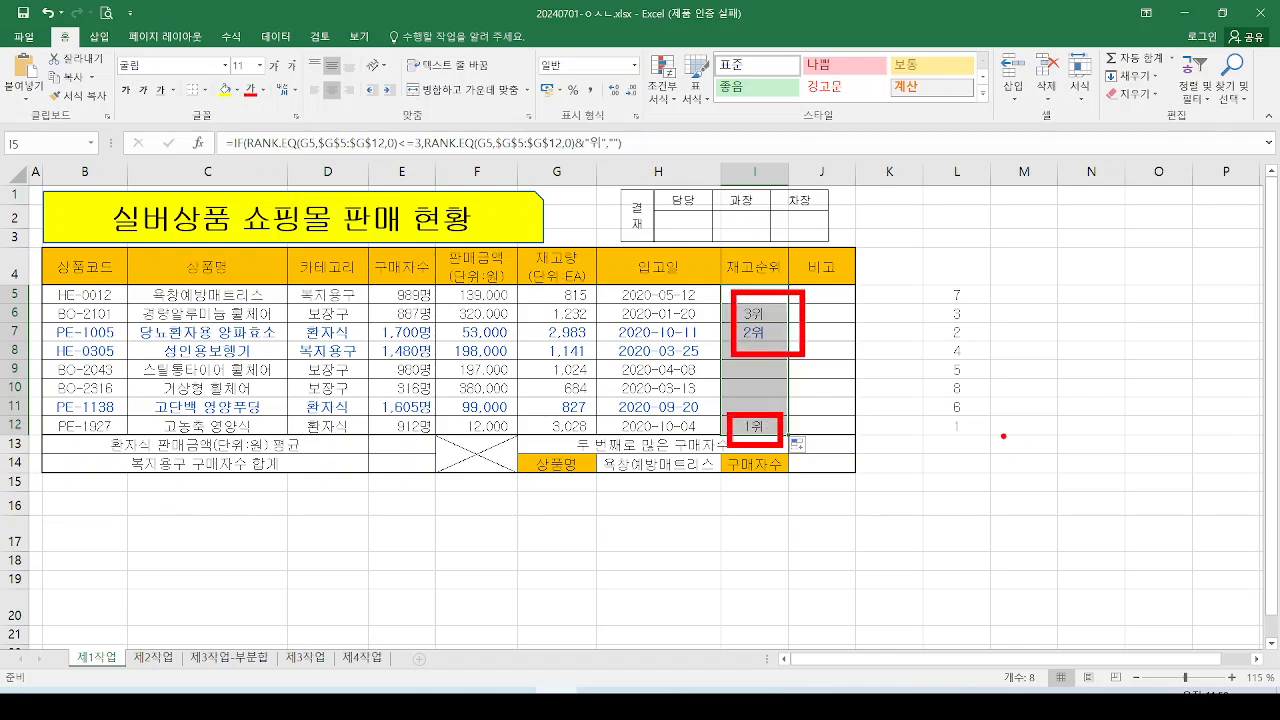
{"action": "mouse_move", "coordinate": [969, 438]}
{"action": "left_mouse_down"}
{"action": "mouse_move", "coordinate": [937, 418]}
{"action": "mouse_move", "coordinate": [963, 443]}
{"action": "left_mouse_up"}
{"action": "mouse_move", "coordinate": [966, 339]}
{"action": "left_mouse_down"}
{"action": "mouse_move", "coordinate": [935, 333]}
{"action": "mouse_move", "coordinate": [968, 302]}
{"action": "mouse_move", "coordinate": [806, 302]}
{"action": "mouse_move", "coordinate": [846, 322]}
{"action": "left_mouse_up"}
{"action": "mouse_move", "coordinate": [1068, 228]}
{"action": "left_mouse_down"}
{"action": "mouse_move", "coordinate": [1092, 300]}
{"action": "mouse_move", "coordinate": [1108, 242]}
{"action": "mouse_move", "coordinate": [1108, 254]}
{"action": "mouse_move", "coordinate": [1136, 254]}
{"action": "mouse_move", "coordinate": [1144, 292]}
{"action": "left_mouse_up"}
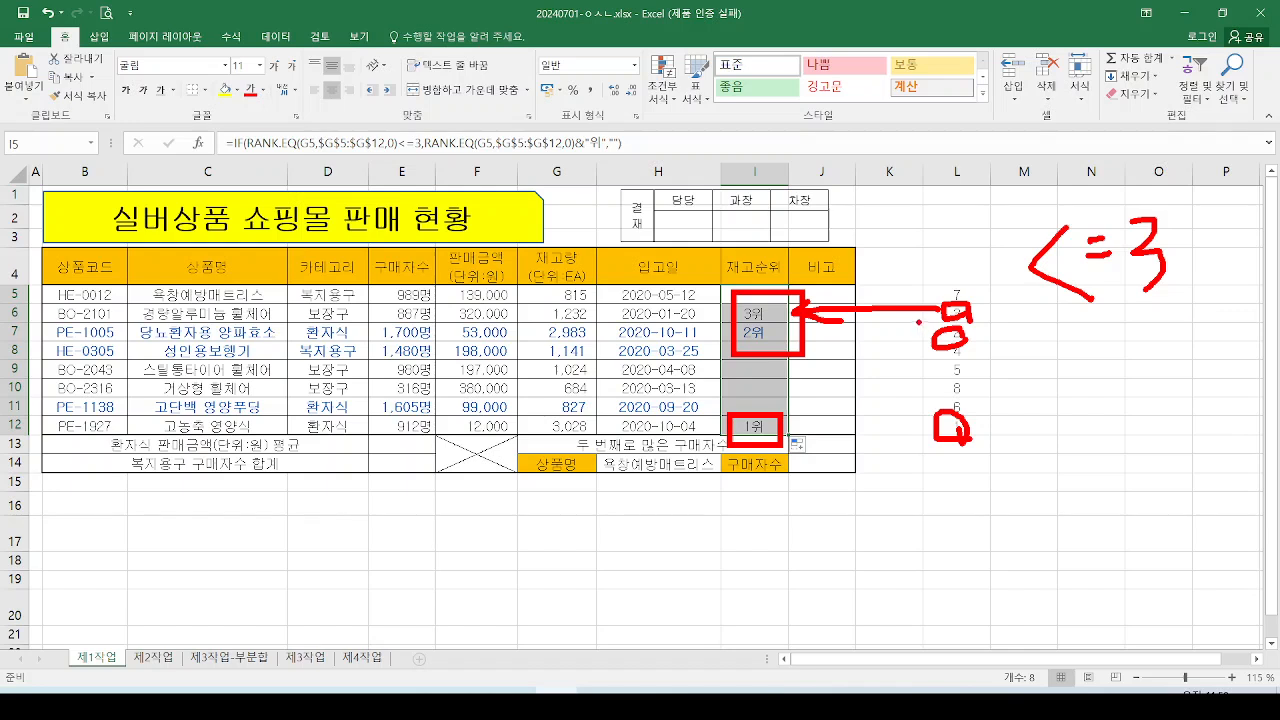
{"action": "mouse_move", "coordinate": [912, 337]}
{"action": "left_mouse_down"}
{"action": "mouse_move", "coordinate": [806, 336]}
{"action": "mouse_move", "coordinate": [832, 421]}
{"action": "left_mouse_up"}
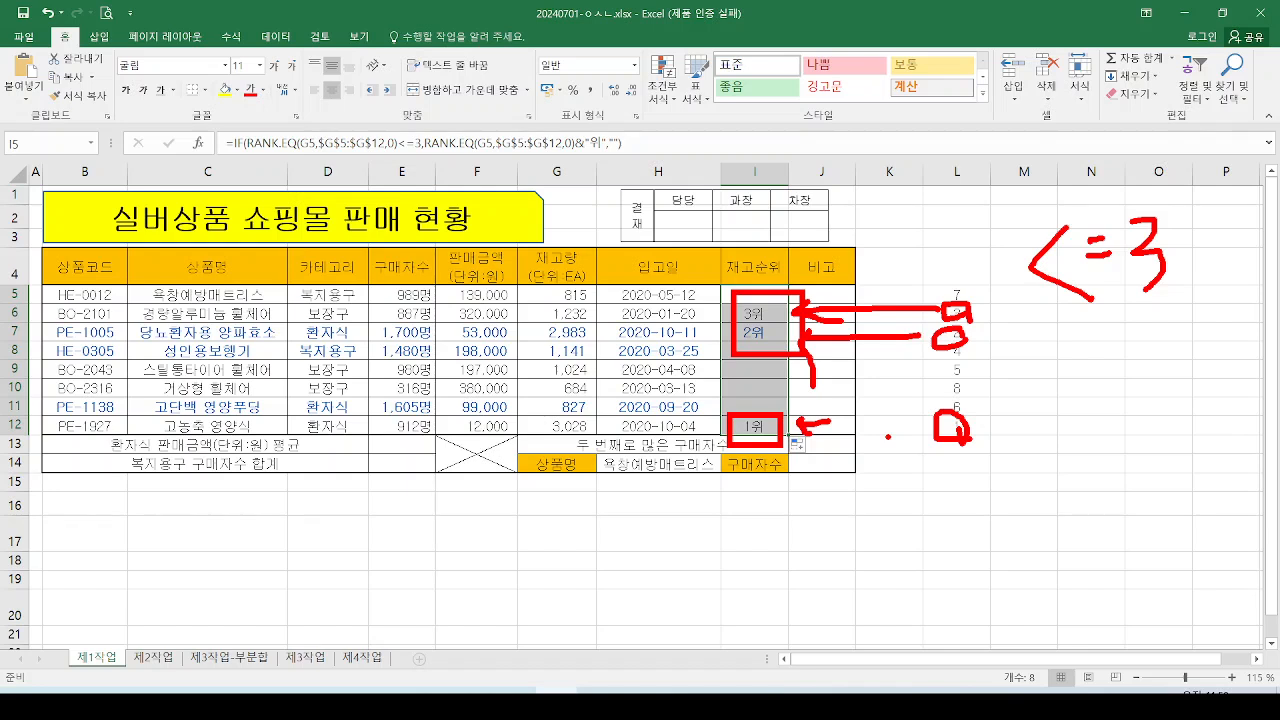
- Delete the helper rank formulas in column L, clearing L5:L13
{"action": "key", "text": "Escape"}
{"action": "left_click", "coordinate": [798, 443]}
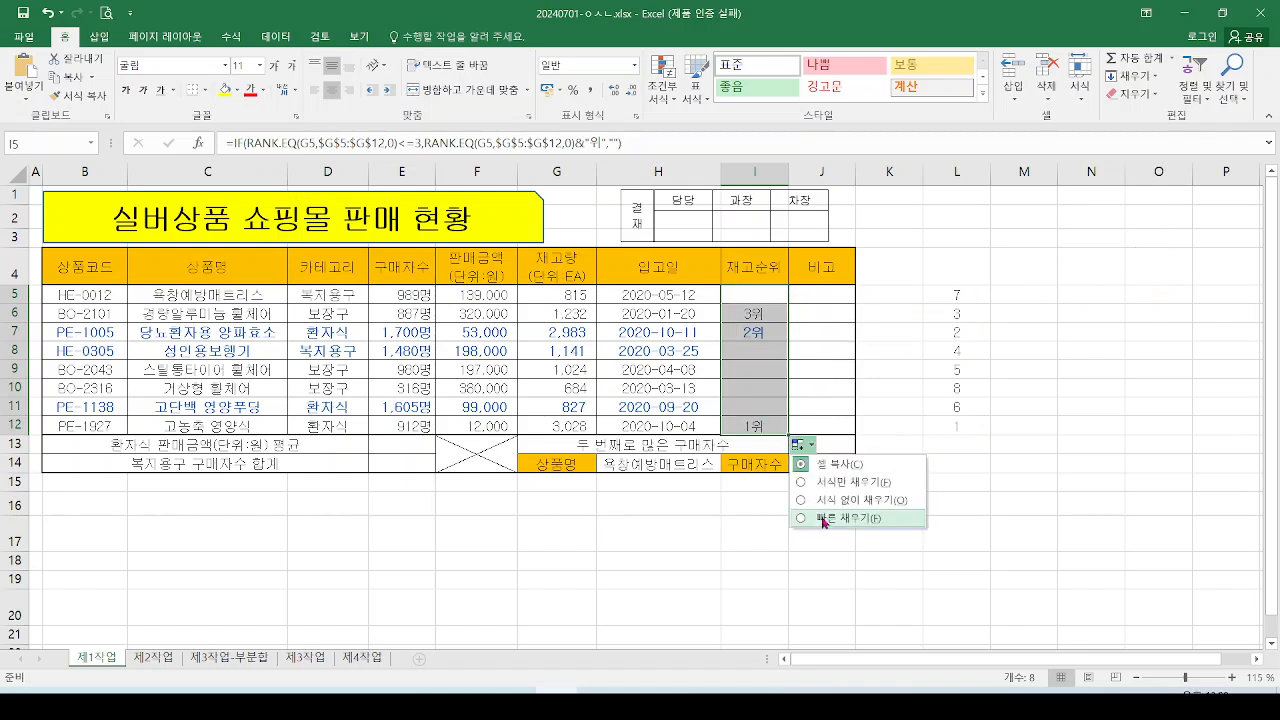
{"action": "left_click_drag", "start_coordinate": [975, 294], "coordinate": [957, 449]}
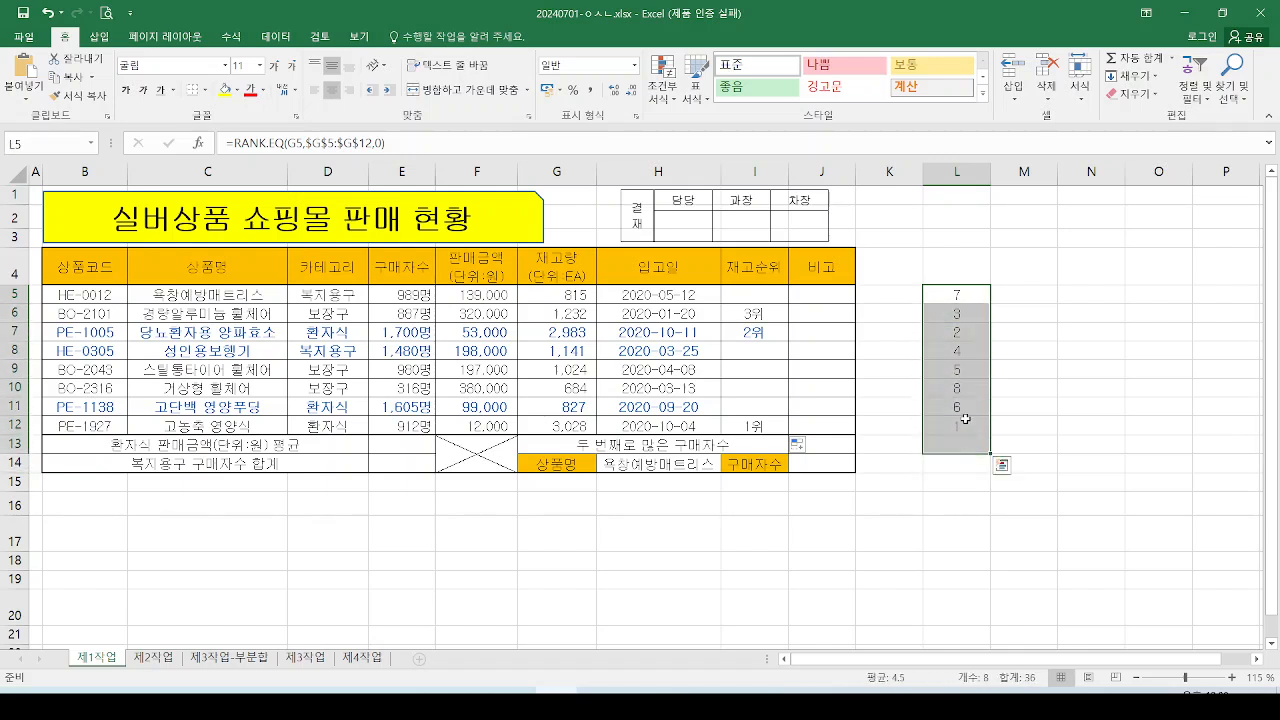
{"action": "key", "text": "Delete"}
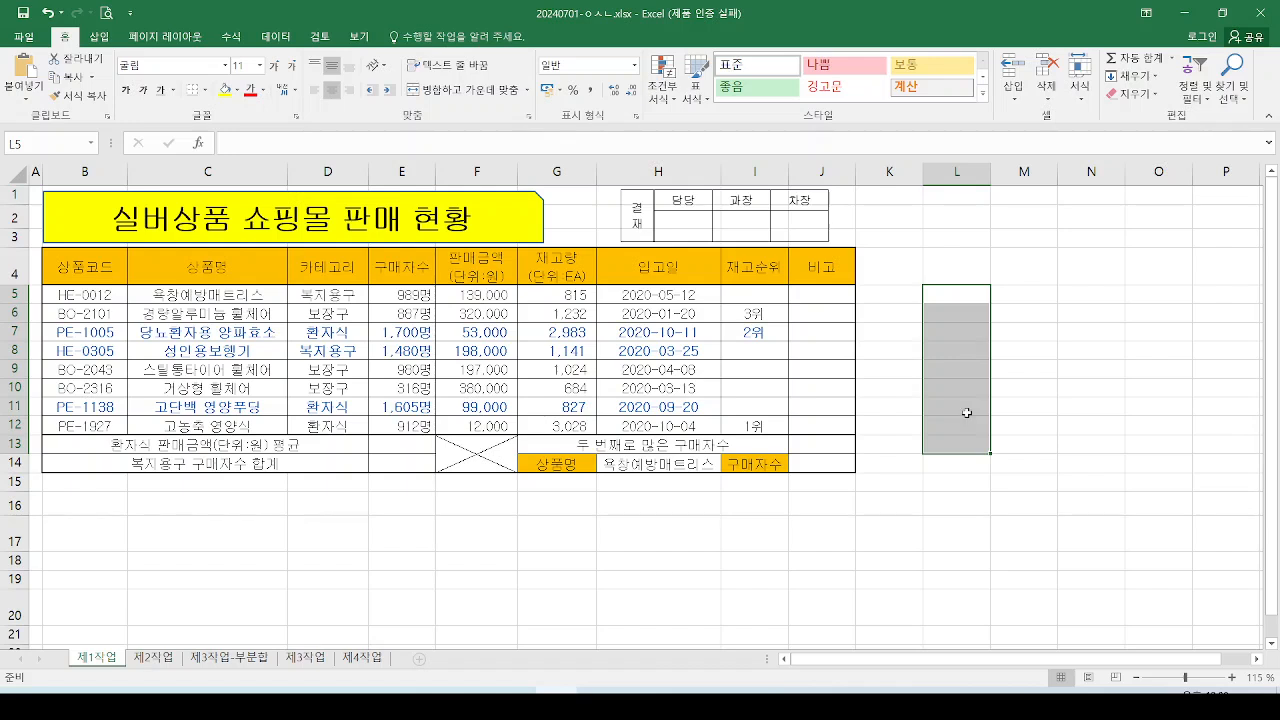
- Select J5 in the 비고 column and switch to the PowerPoint slide show, advancing to the REPT function task
{"action": "left_click", "coordinate": [826, 300]}
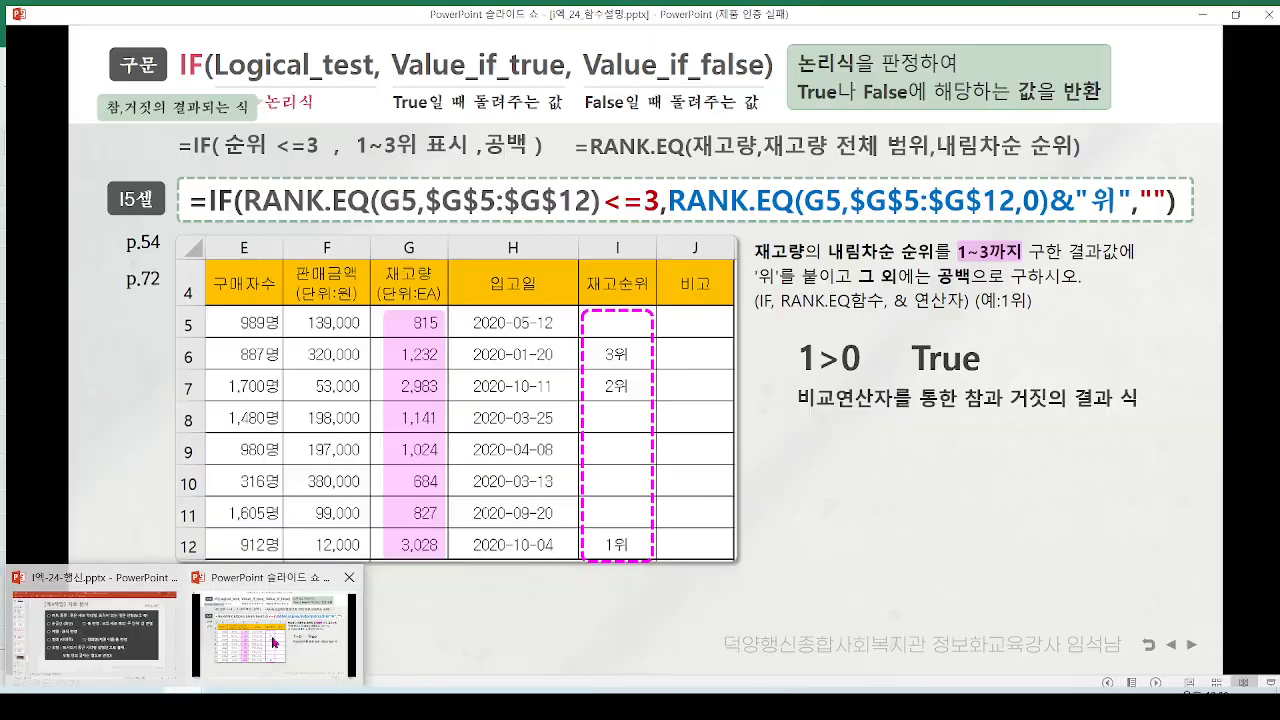
{"action": "left_click", "coordinate": [300, 640]}
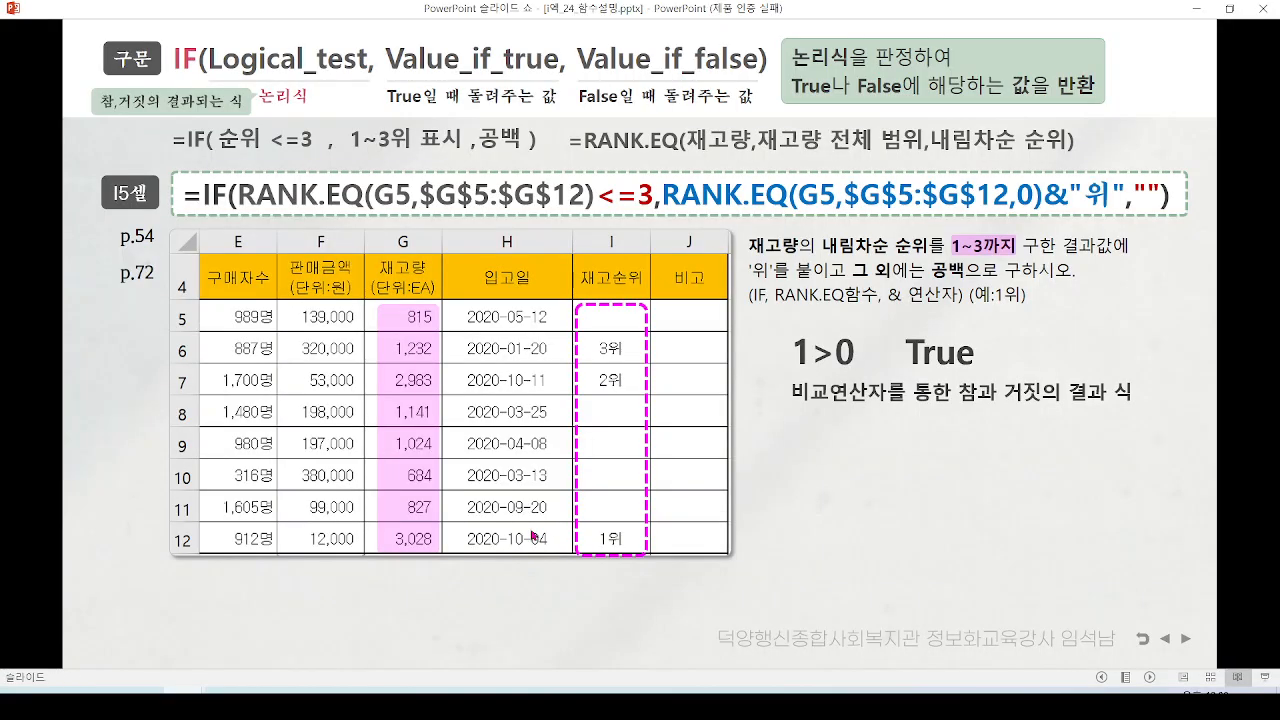
{"action": "left_click", "coordinate": [535, 537]}
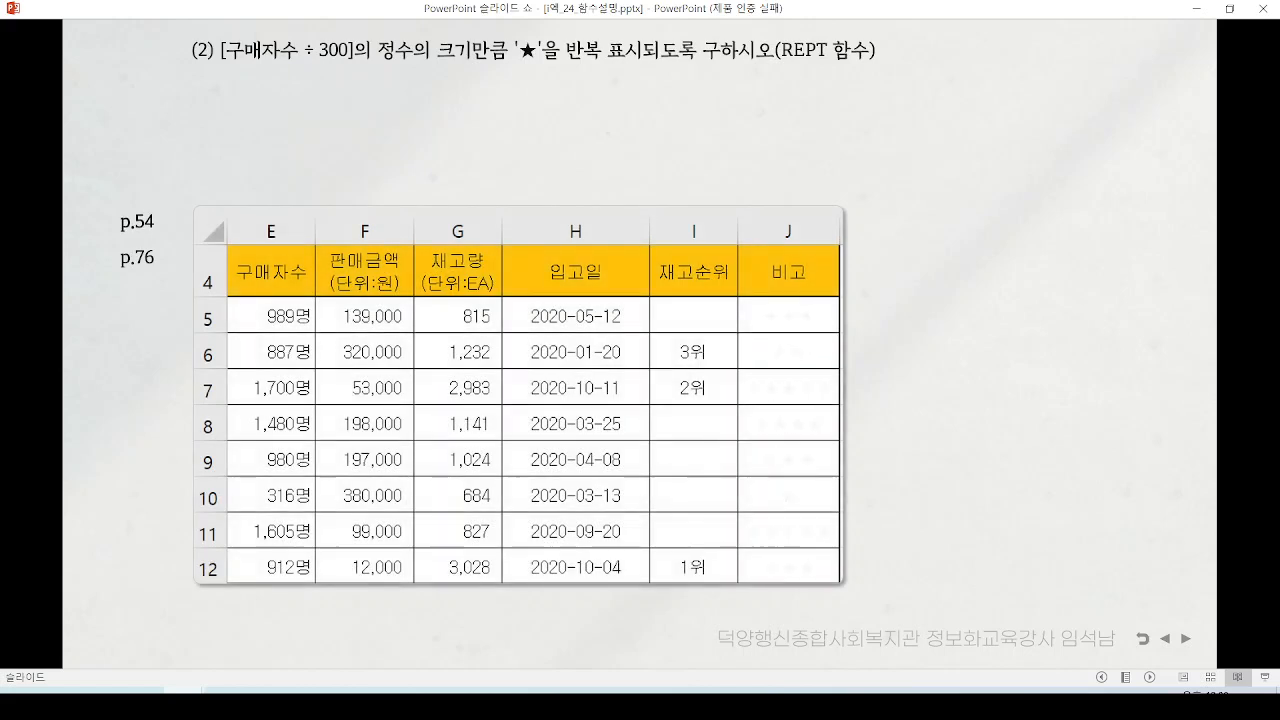
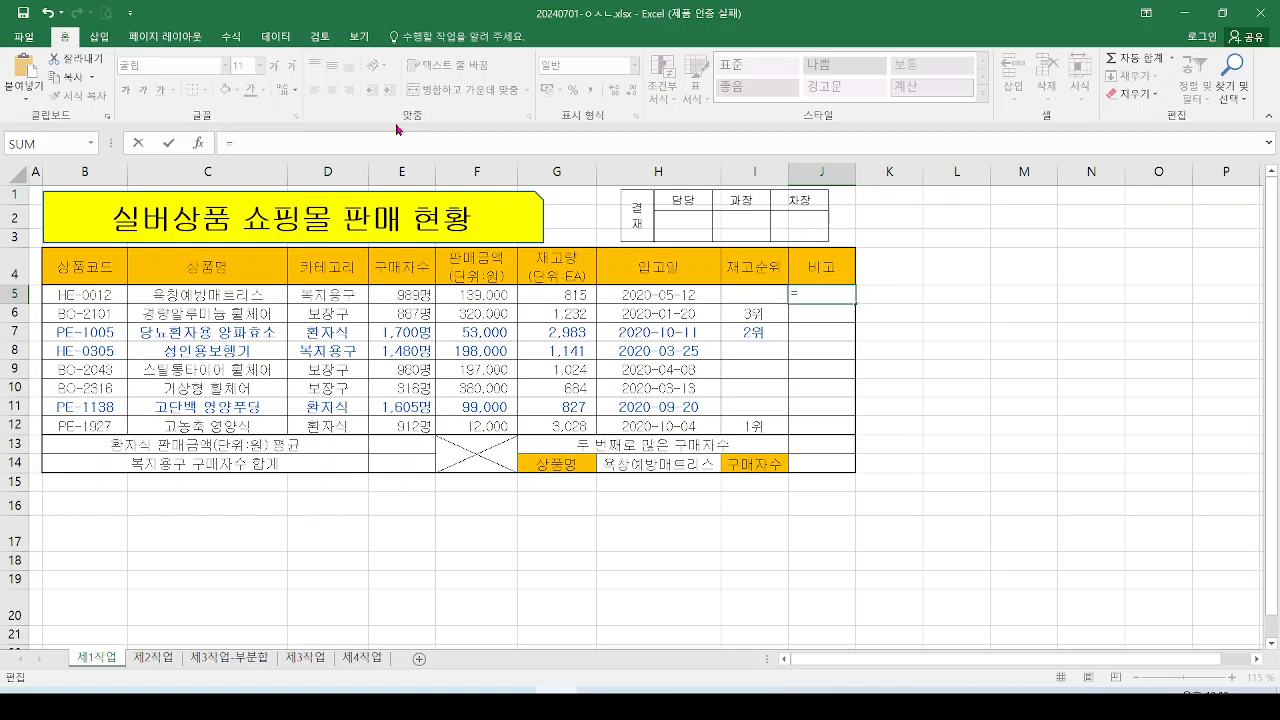
- Start a REPT formula in J5 with the special character "★" as its text argument
{"action": "type", "text": "rept"}
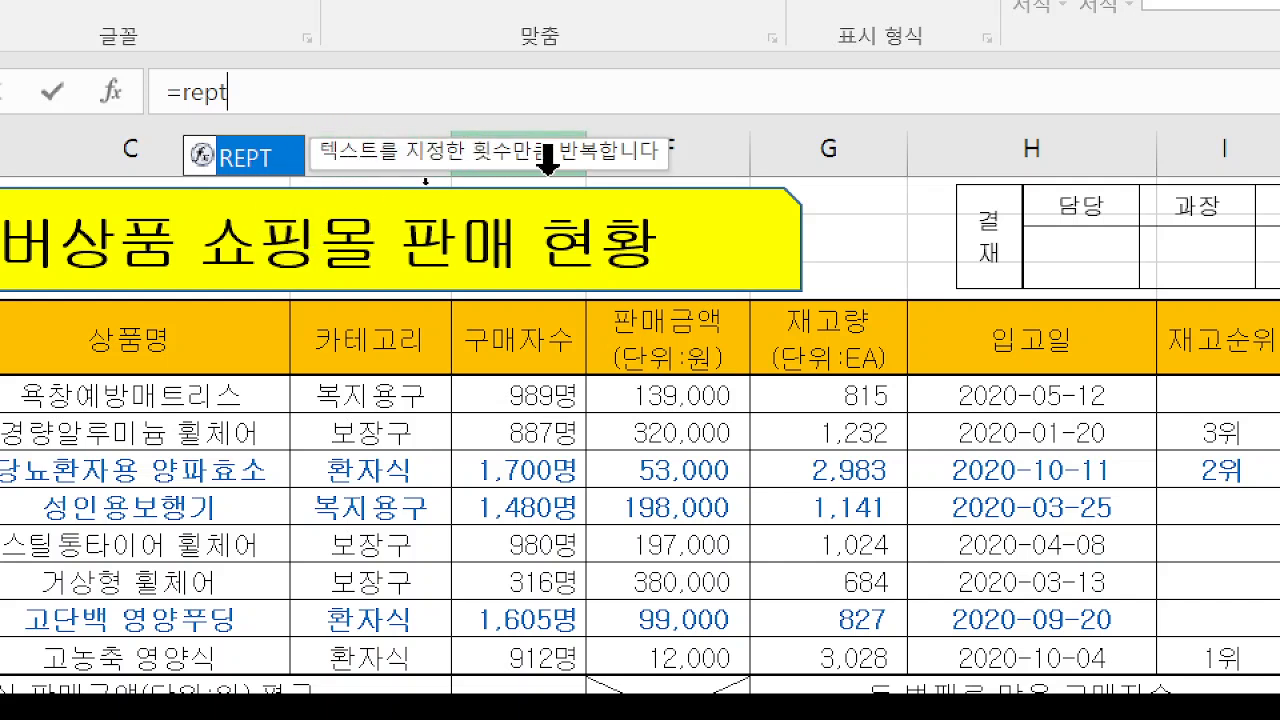
{"action": "double_click", "coordinate": [247, 164]}
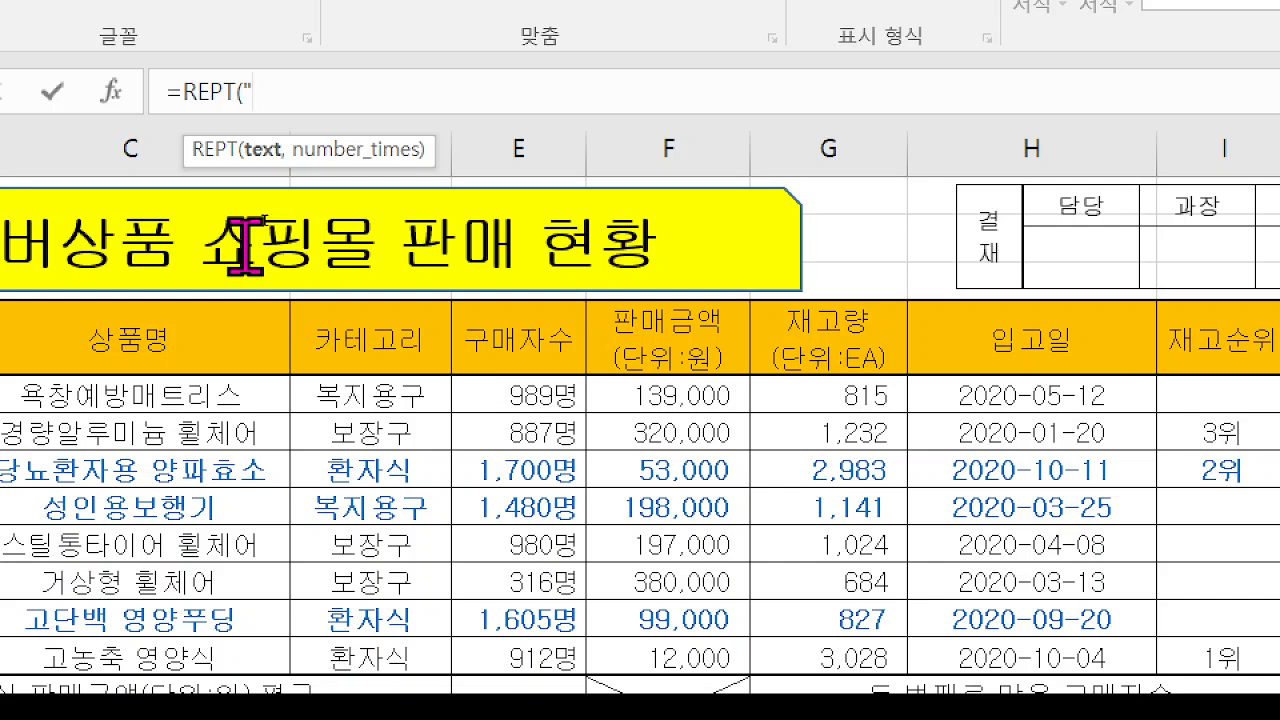
{"action": "type", "text": "ㅁ"}
{"action": "key", "text": "Hangul_Hanja"}
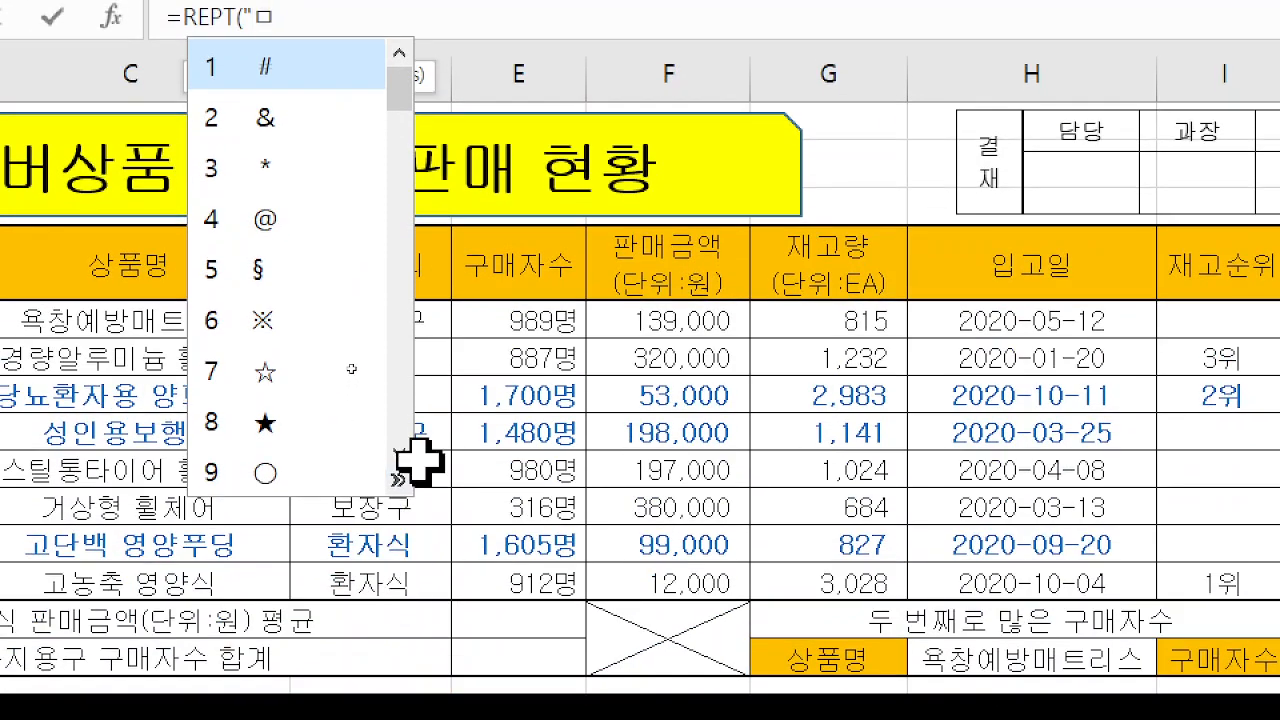
{"action": "left_click", "coordinate": [398, 482]}
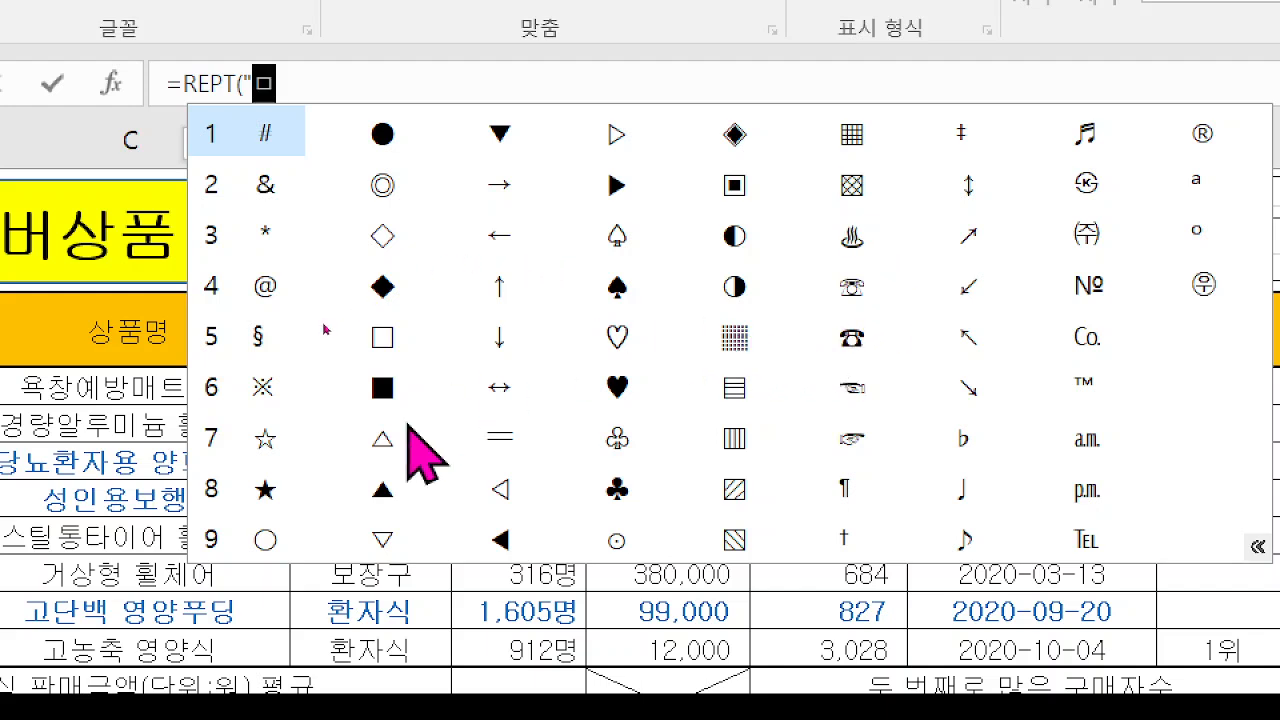
{"action": "left_click", "coordinate": [266, 488]}
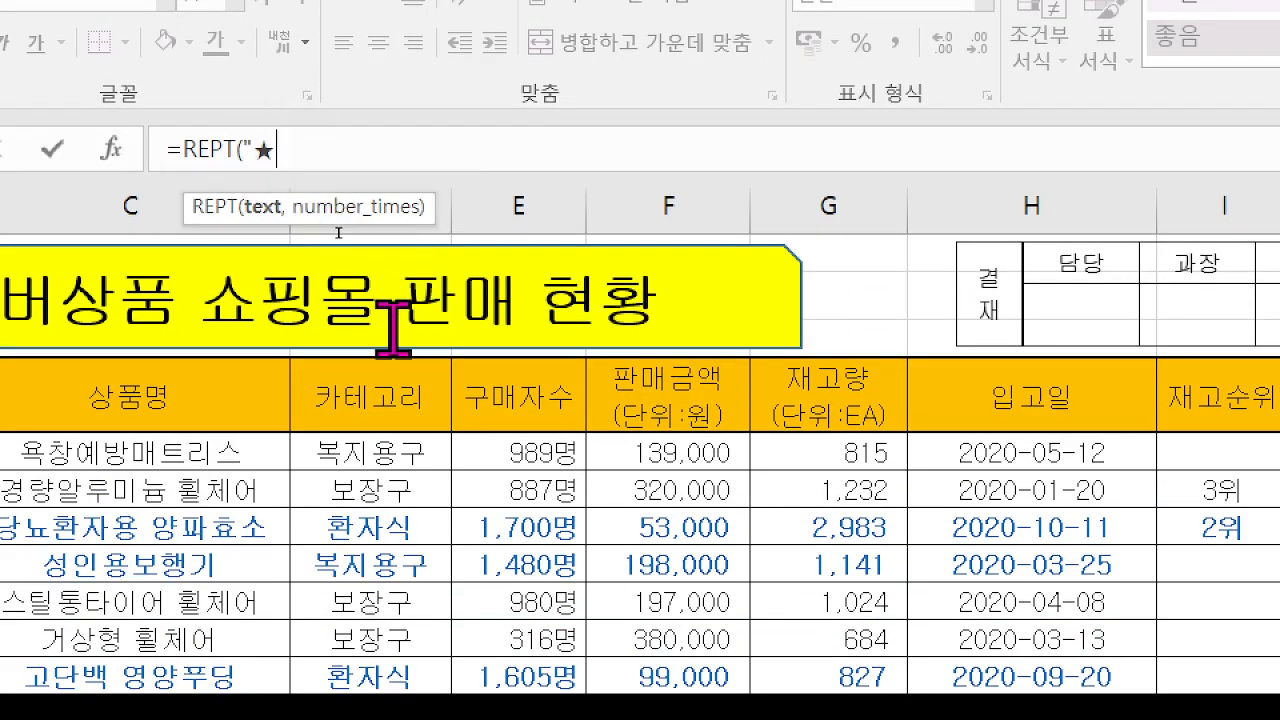
{"action": "type", "text": "\","}
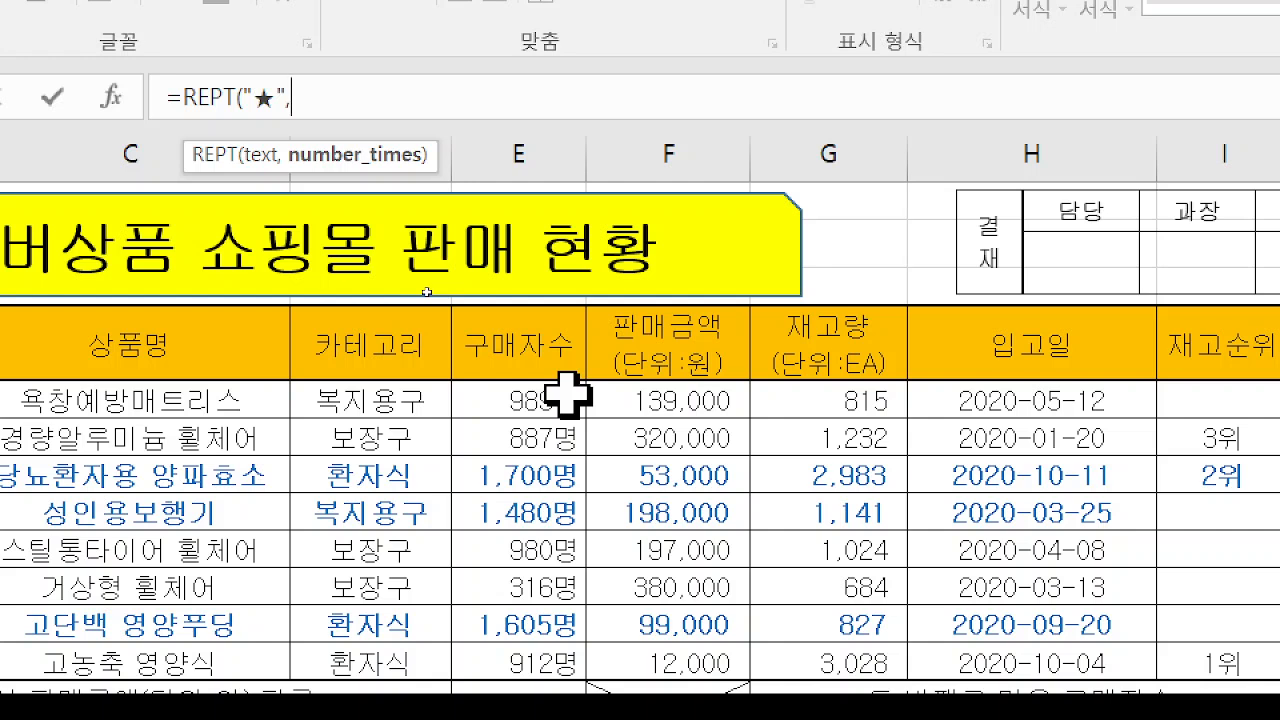
- Complete J5 with E5/300 as the repeat count and fill the REPT formula down the 비고 column through J12
{"action": "left_click", "coordinate": [568, 396]}
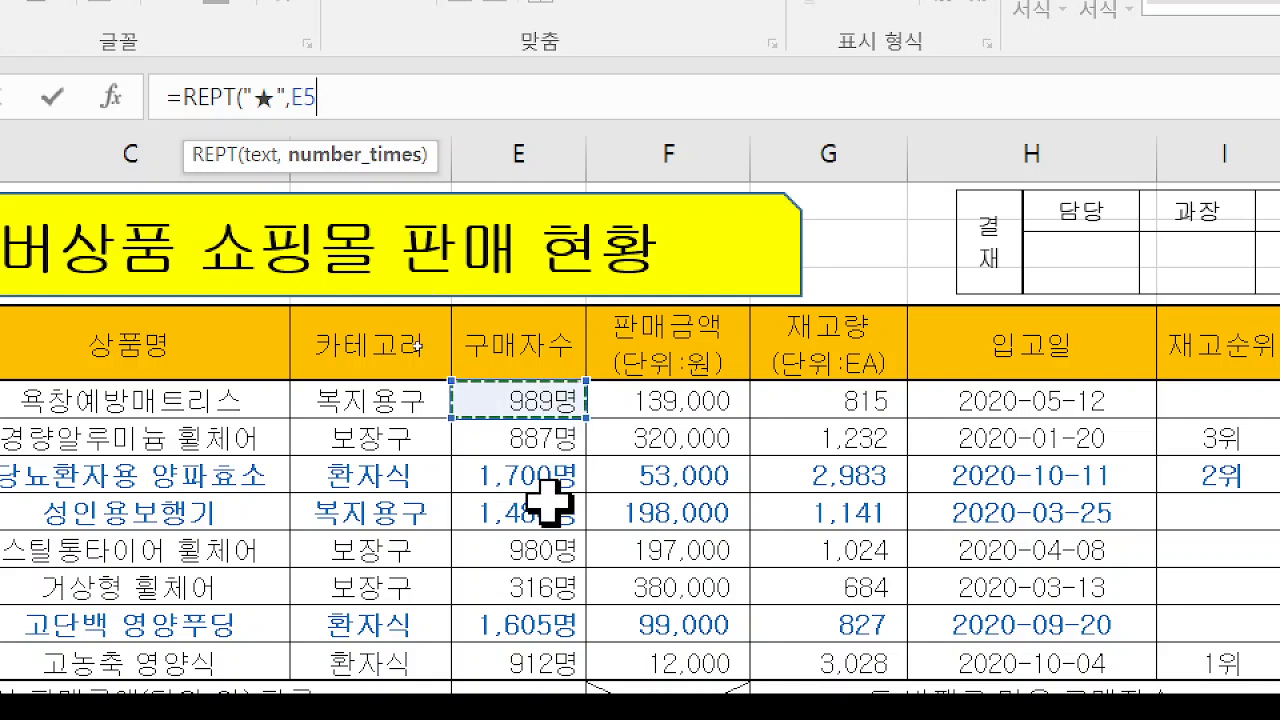
{"action": "type", "text": "/300"}
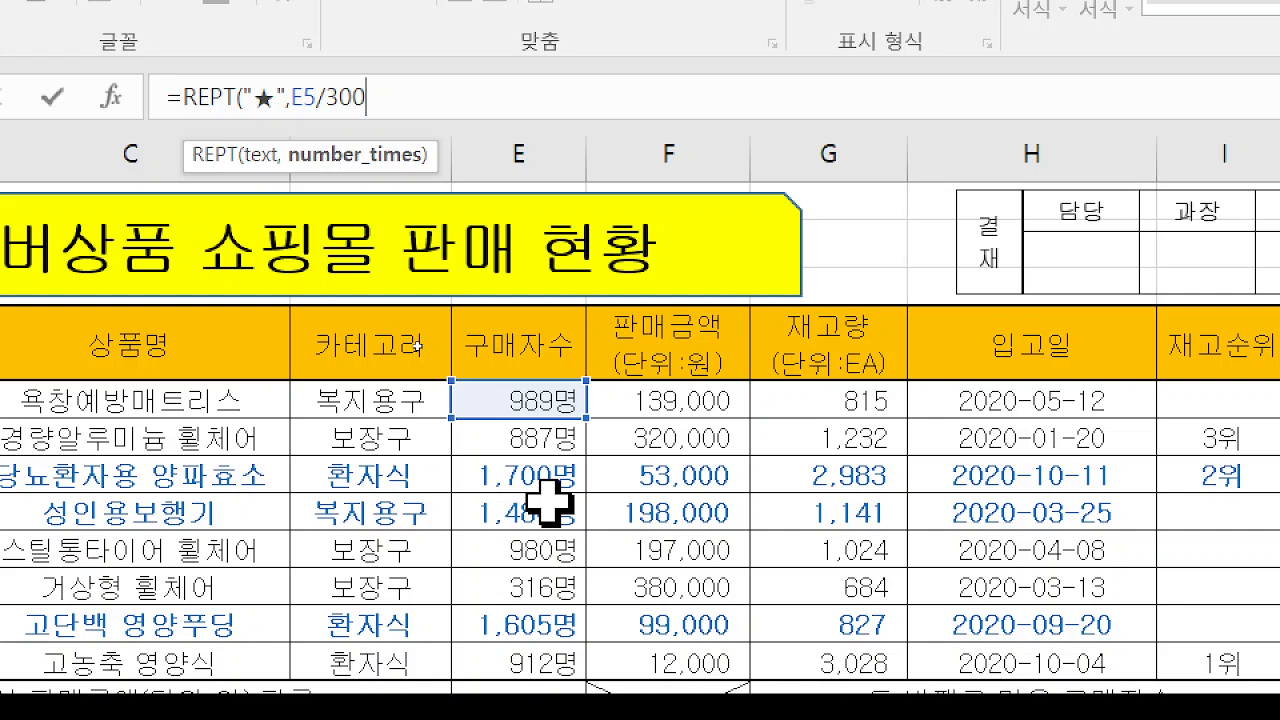
{"action": "type", "text": ")"}
{"action": "key", "text": "Return"}
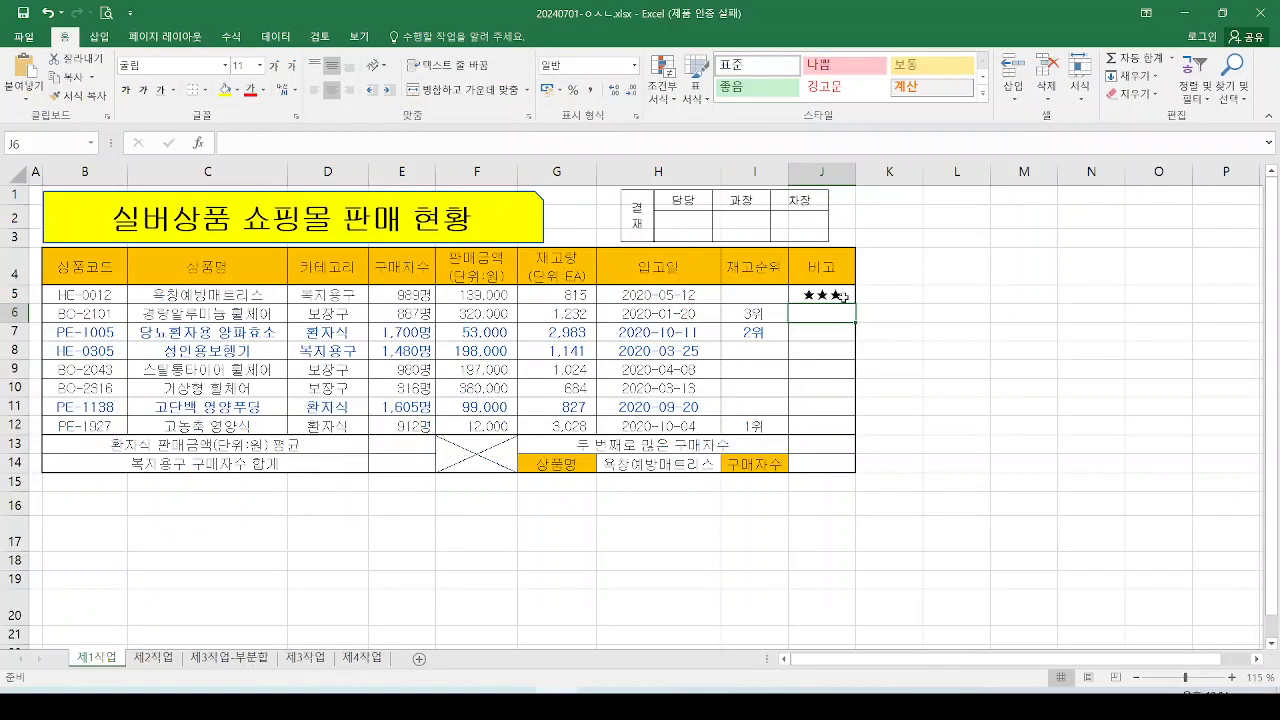
{"action": "left_click", "coordinate": [843, 296]}
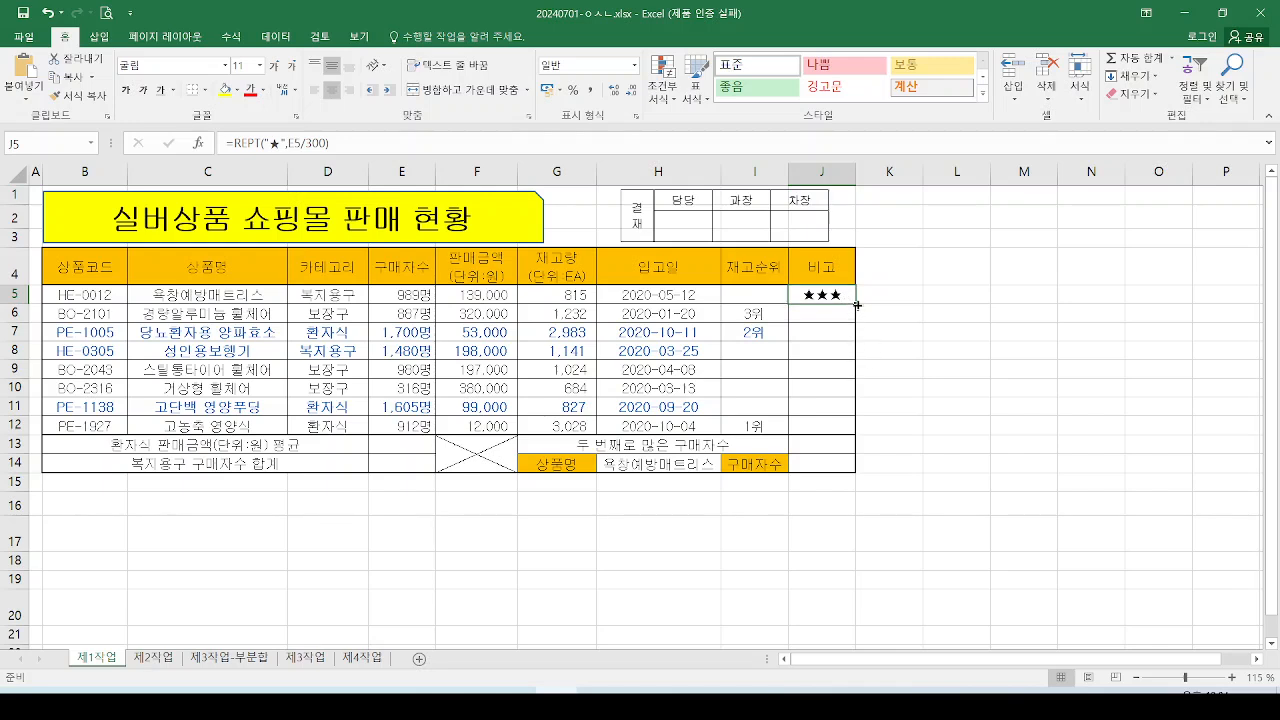
{"action": "left_click_drag", "start_coordinate": [856, 304], "coordinate": [860, 432]}
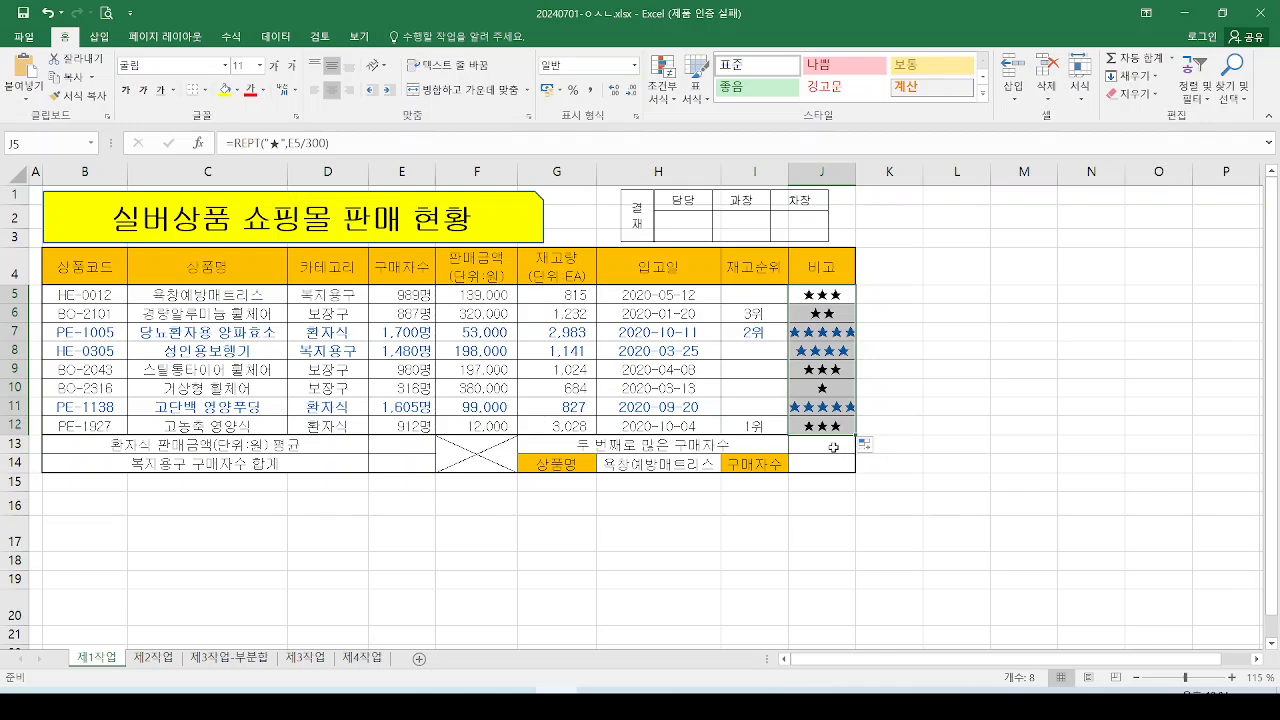
{"action": "left_click", "coordinate": [832, 448]}
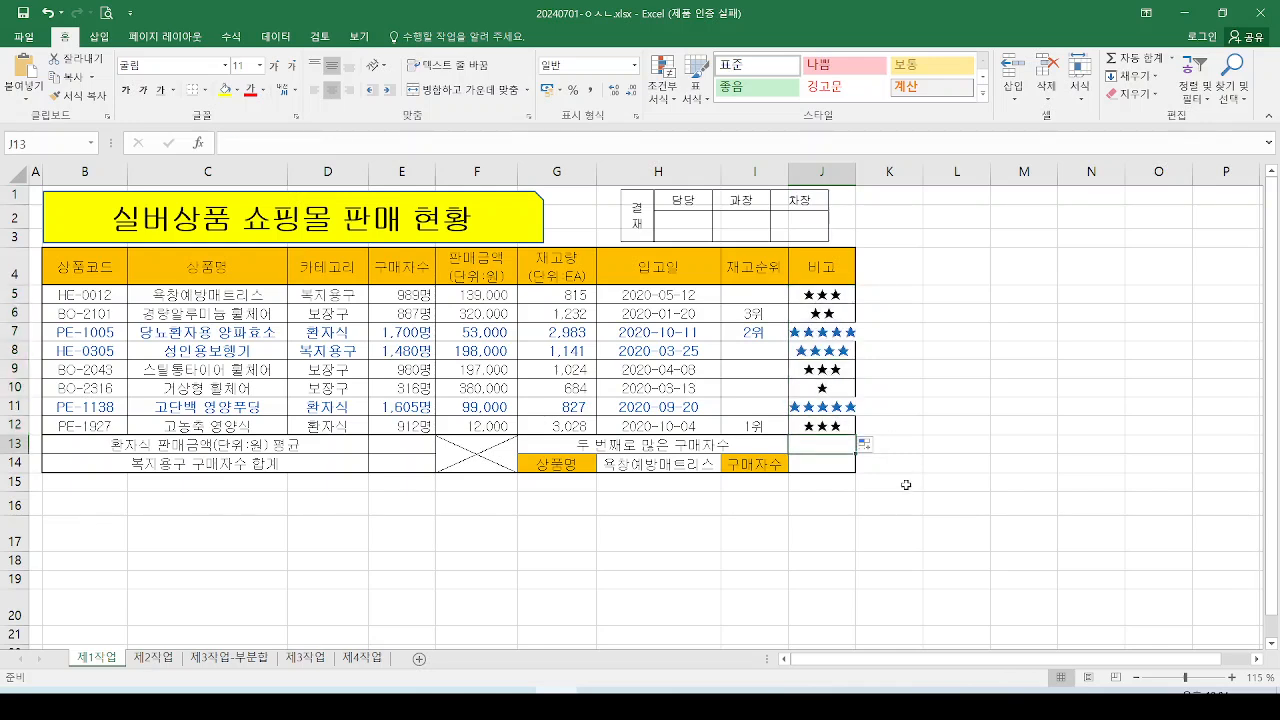
{"action": "key", "text": "ctrl+2"}
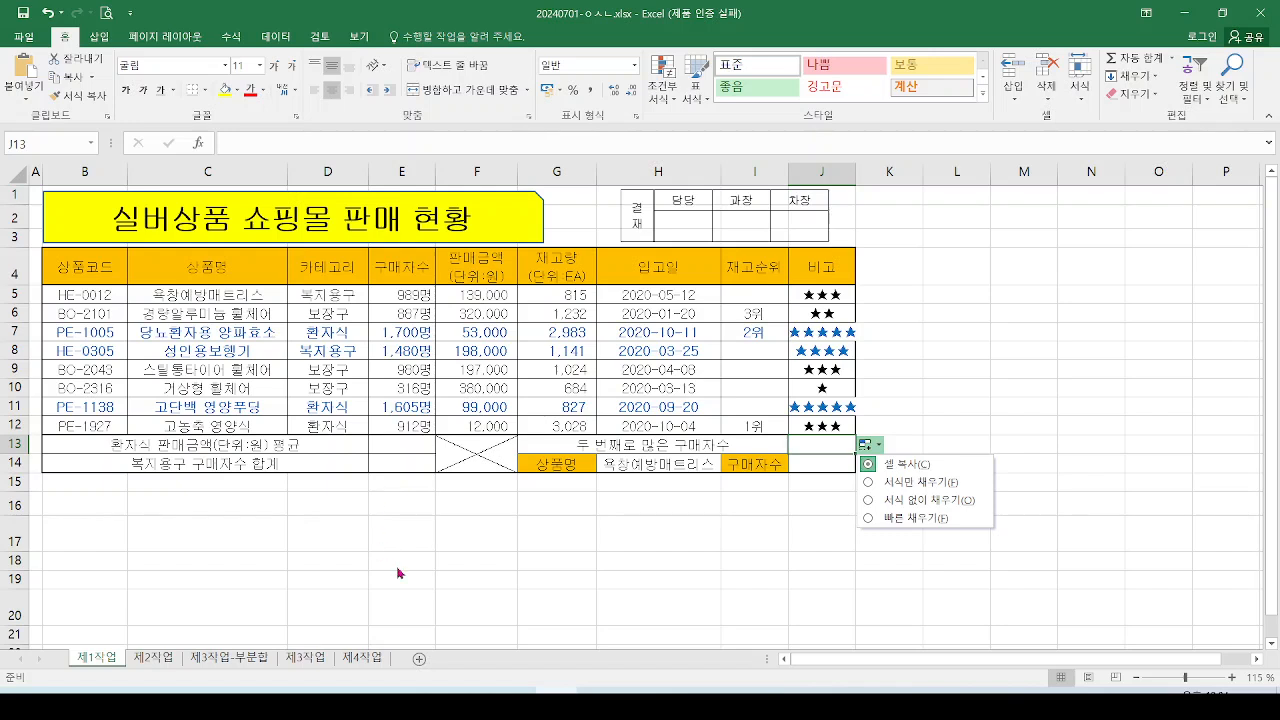
{"action": "mouse_move", "coordinate": [87, 430]}
{"action": "left_mouse_down"}
{"action": "mouse_move", "coordinate": [140, 452]}
{"action": "mouse_move", "coordinate": [316, 458]}
{"action": "left_mouse_up"}
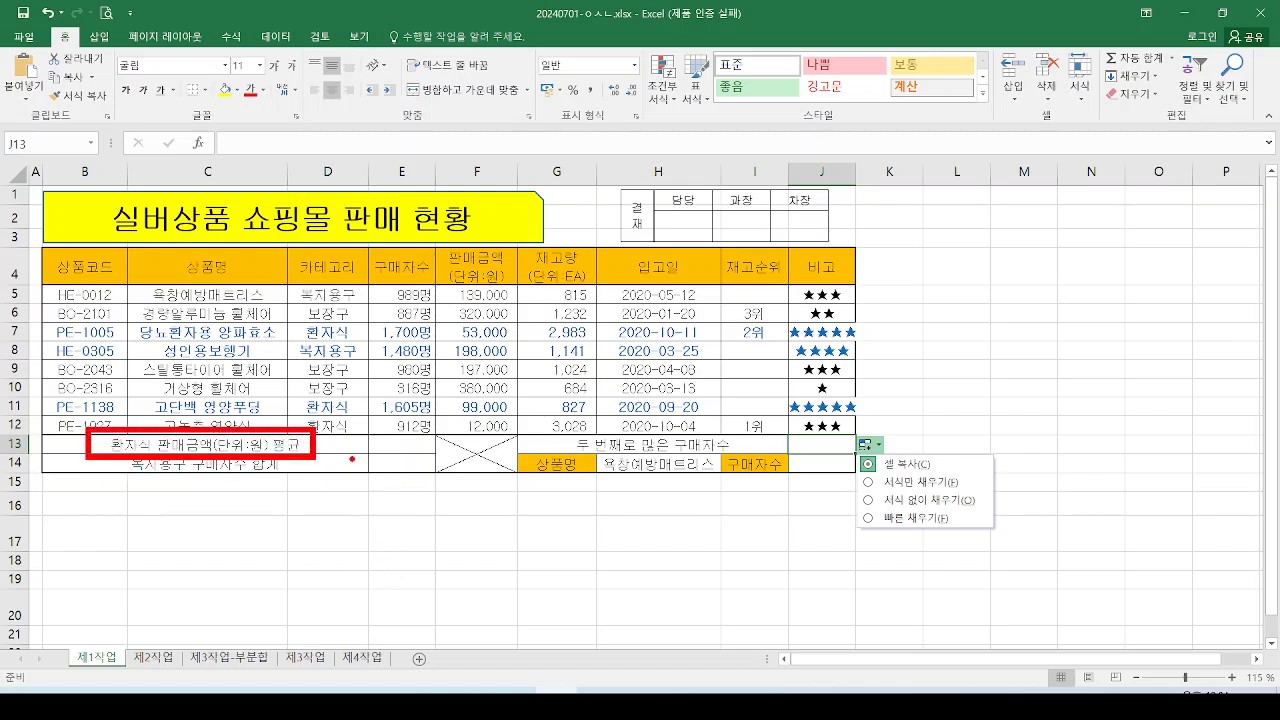
{"action": "mouse_move", "coordinate": [416, 453]}
{"action": "left_mouse_down"}
{"action": "mouse_move", "coordinate": [398, 456]}
{"action": "mouse_move", "coordinate": [440, 425]}
{"action": "mouse_move", "coordinate": [404, 462]}
{"action": "left_mouse_up"}
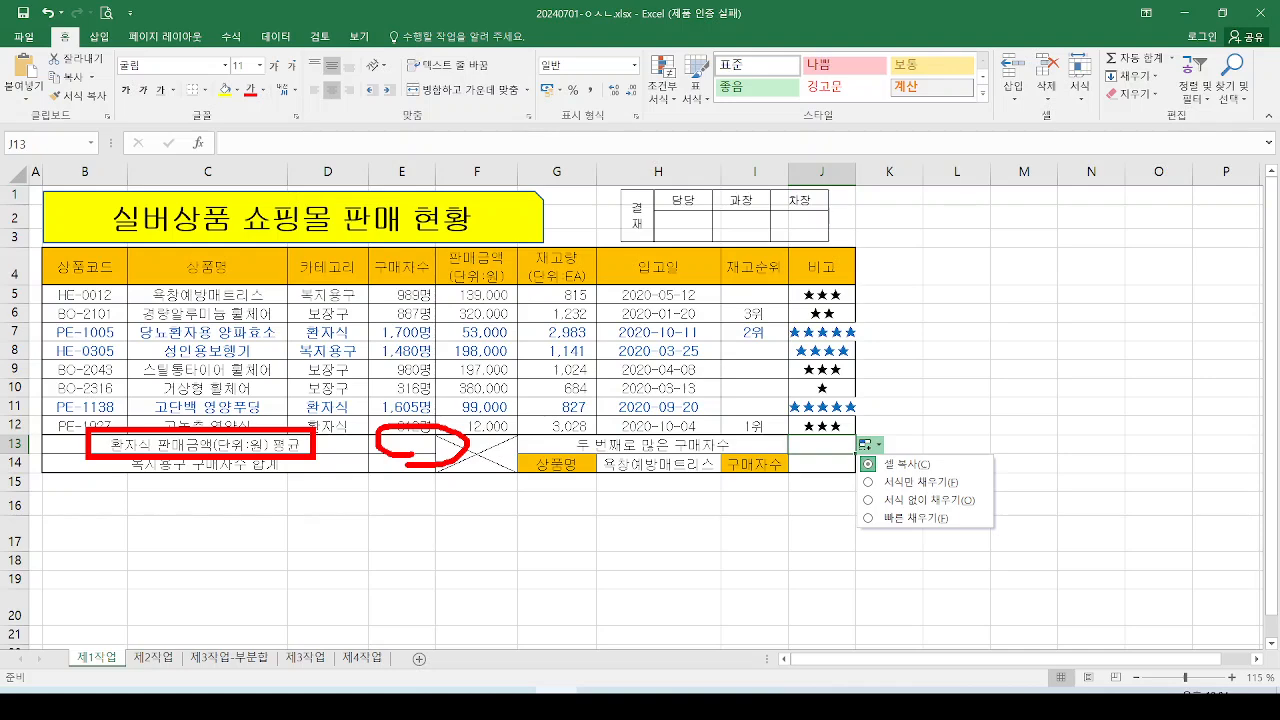
{"action": "key", "text": "Escape"}
- Switch to the PowerPoint slide show and step through the calculation of the 환자식 판매금액(단위:원) 평균 in task (3)
{"action": "mouse_move", "coordinate": [193, 688]}
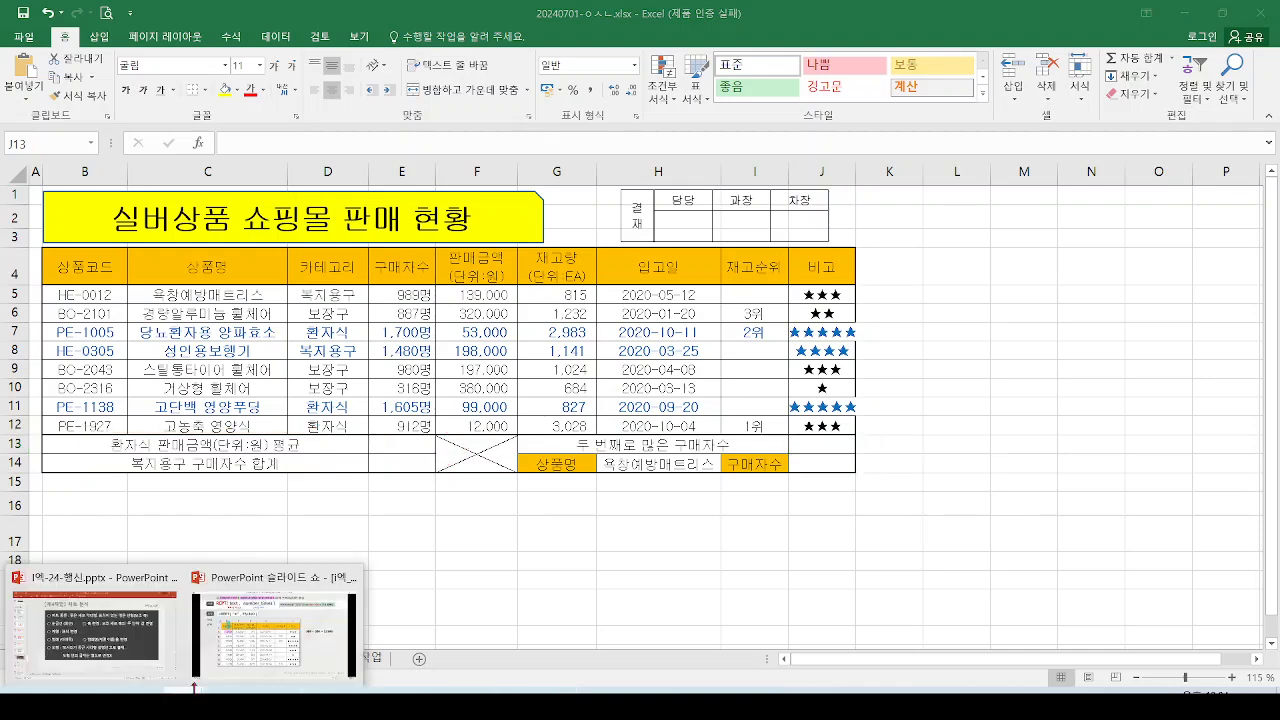
{"action": "left_click", "coordinate": [330, 616]}
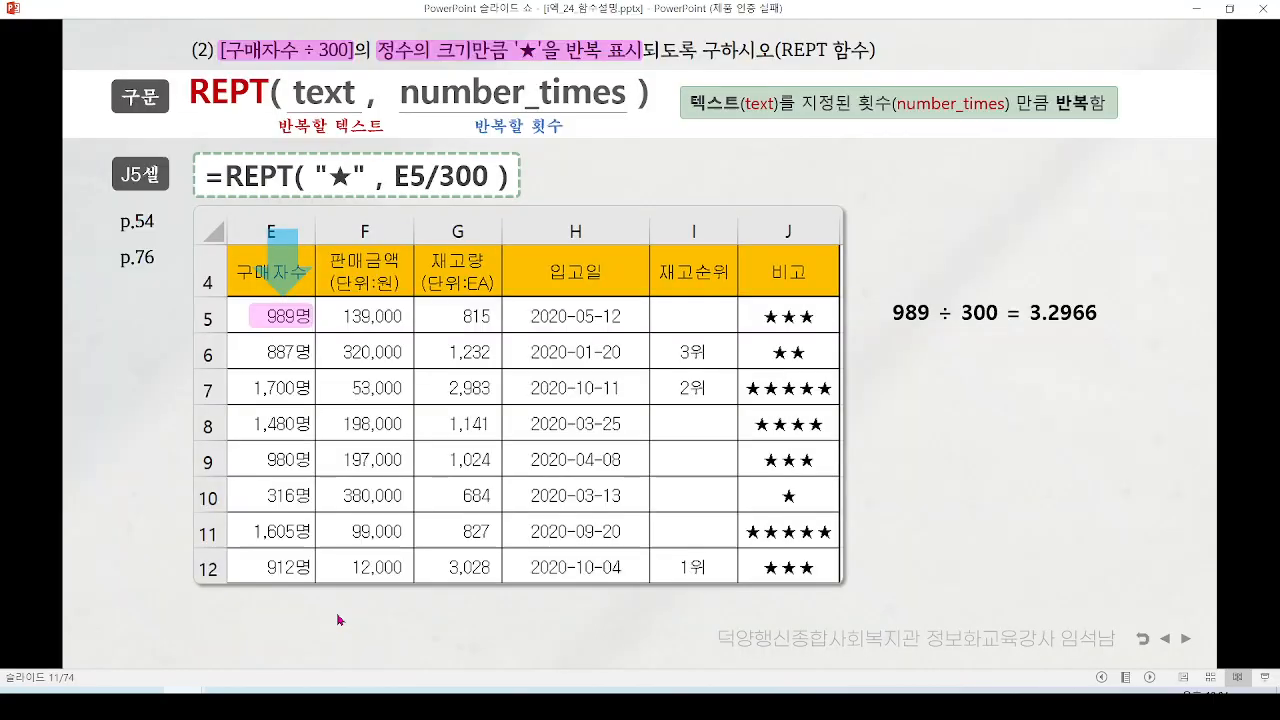
{"action": "left_click", "coordinate": [338, 620]}
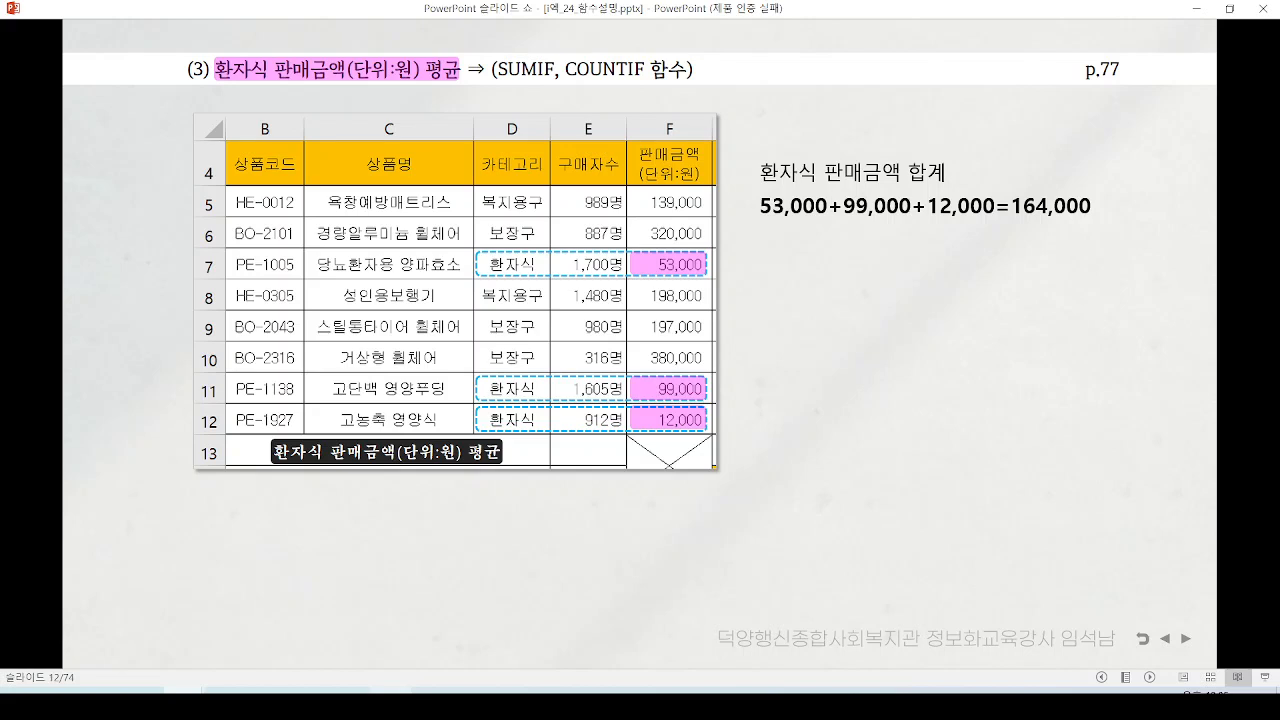
{"action": "key", "text": "Right"}
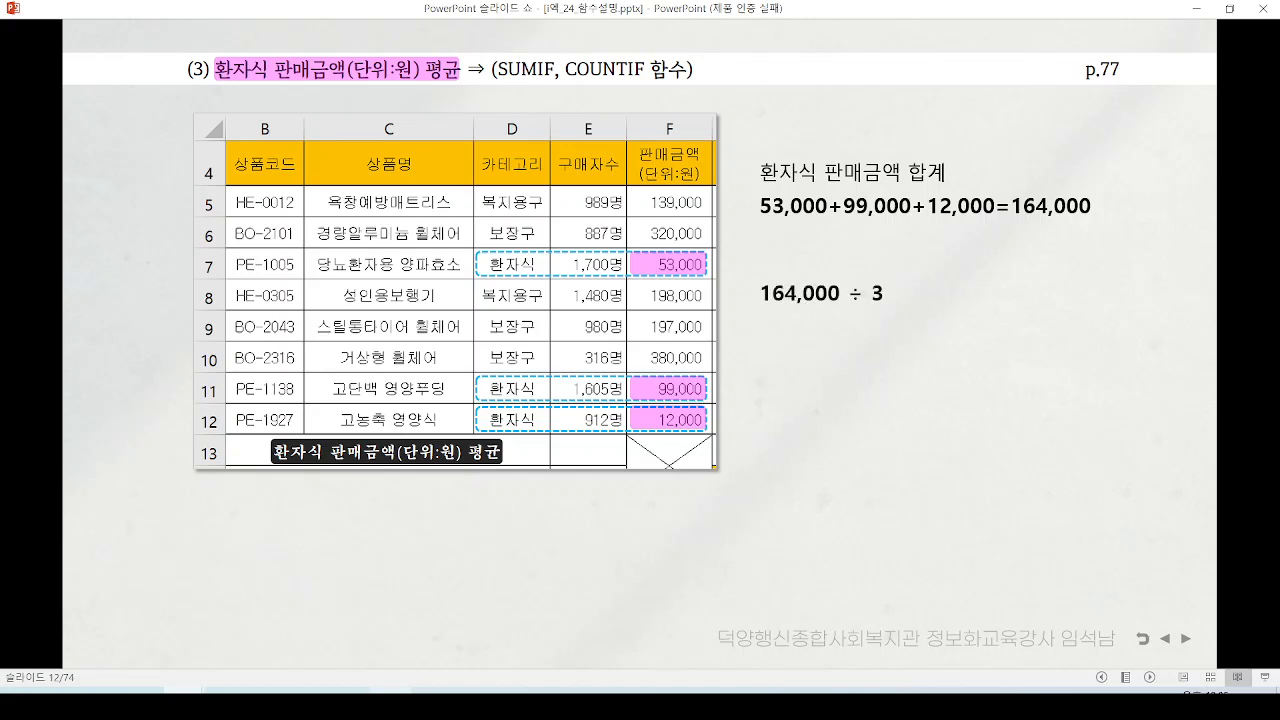
{"action": "key", "text": "Right"}
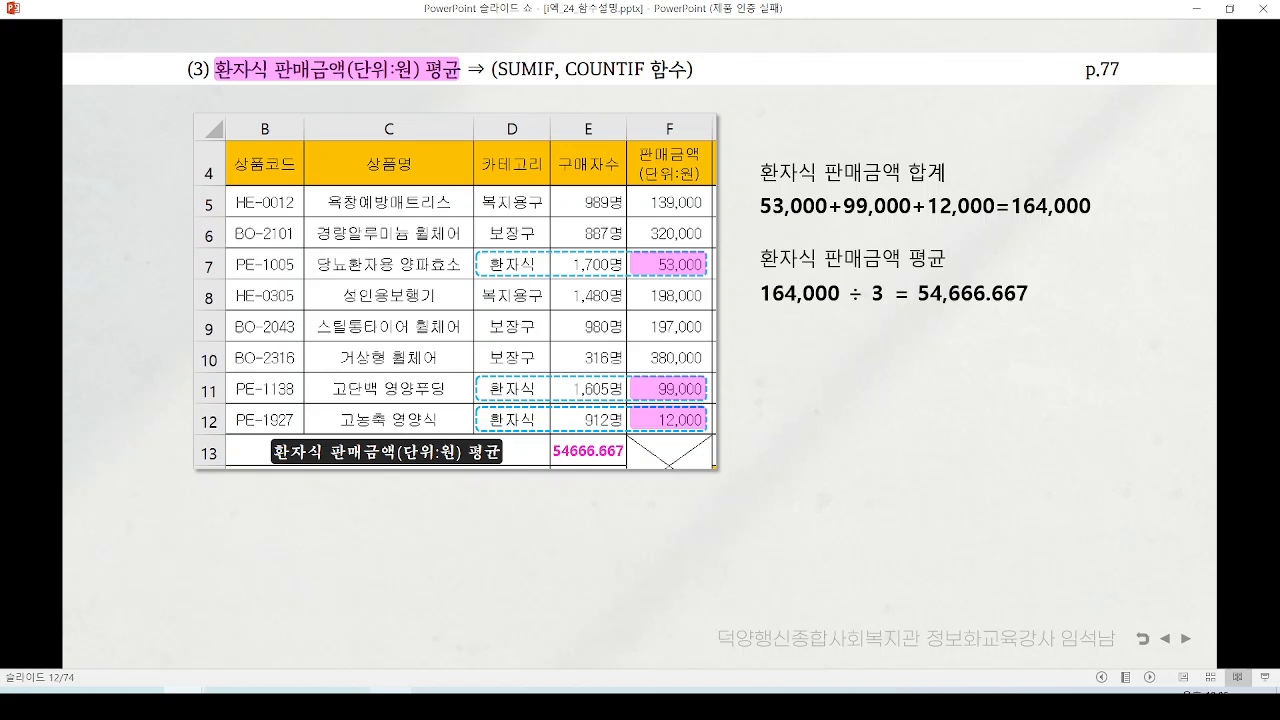
{"action": "key", "text": "Right"}
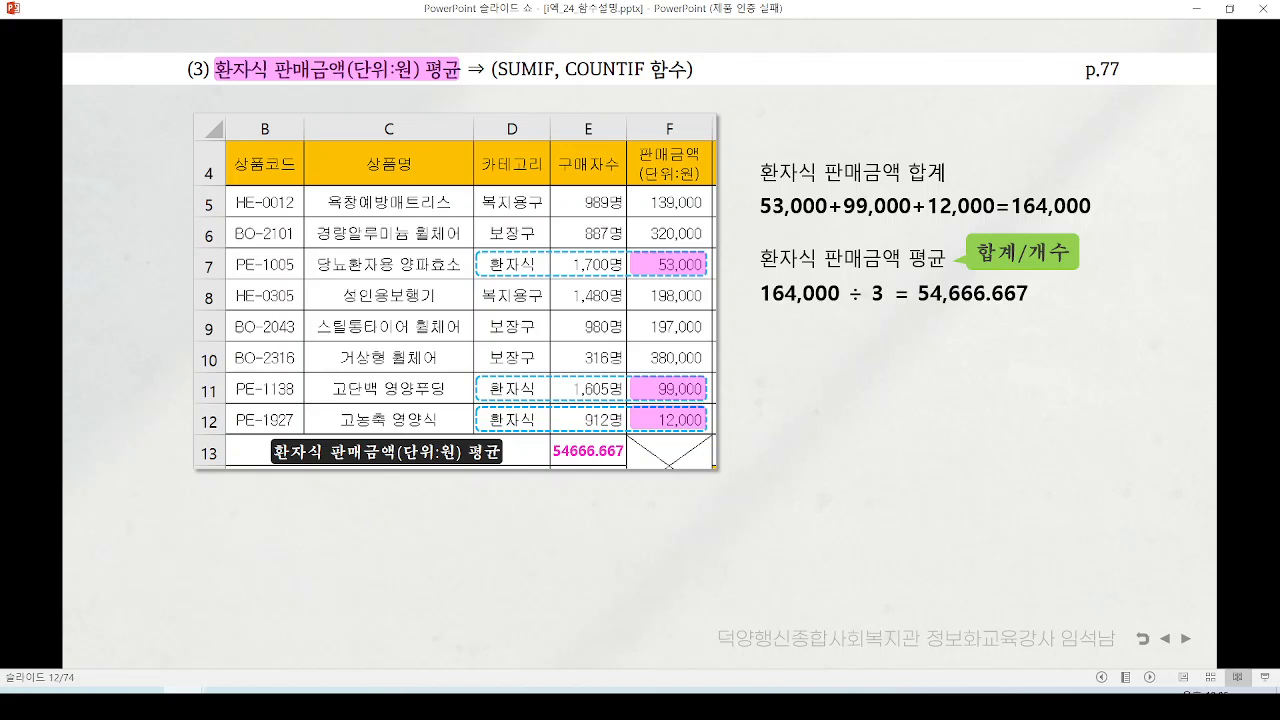
- Examine how the slide breaks the average into a sum and a count using the SUMIF and COUNTIF functions
{"action": "left_click", "coordinate": [488, 52]}
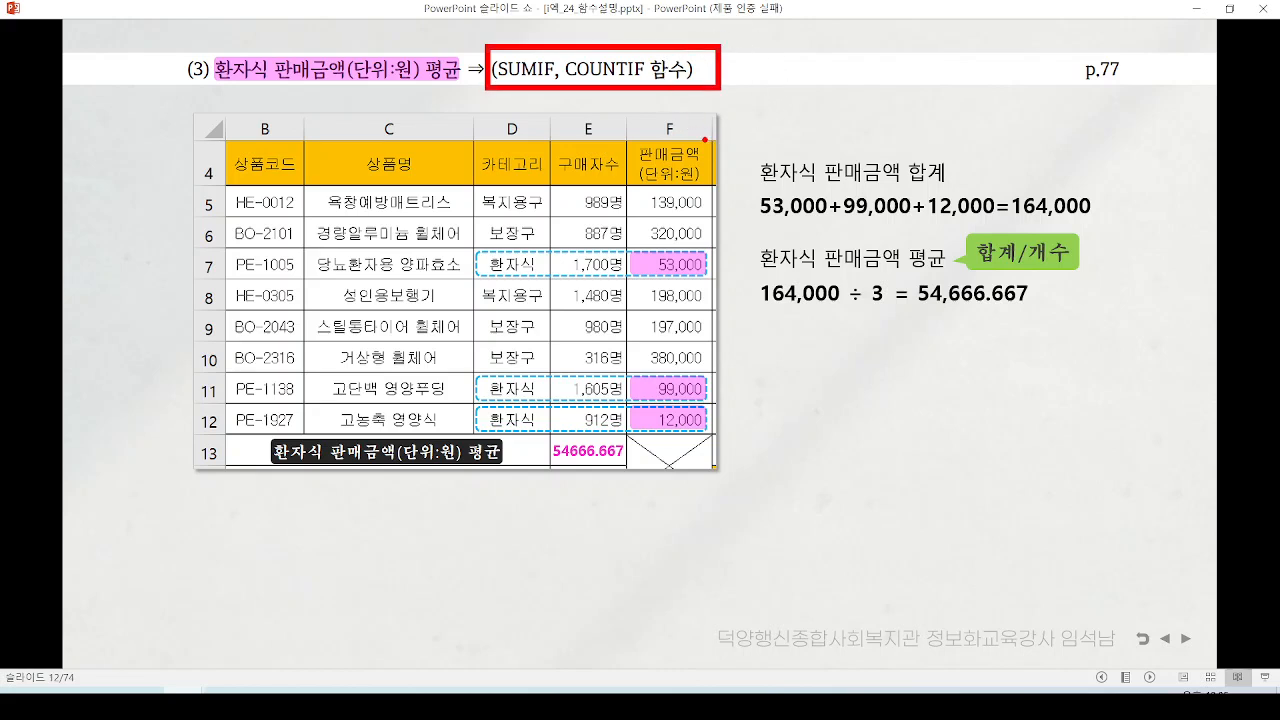
{"action": "left_click", "coordinate": [930, 313]}
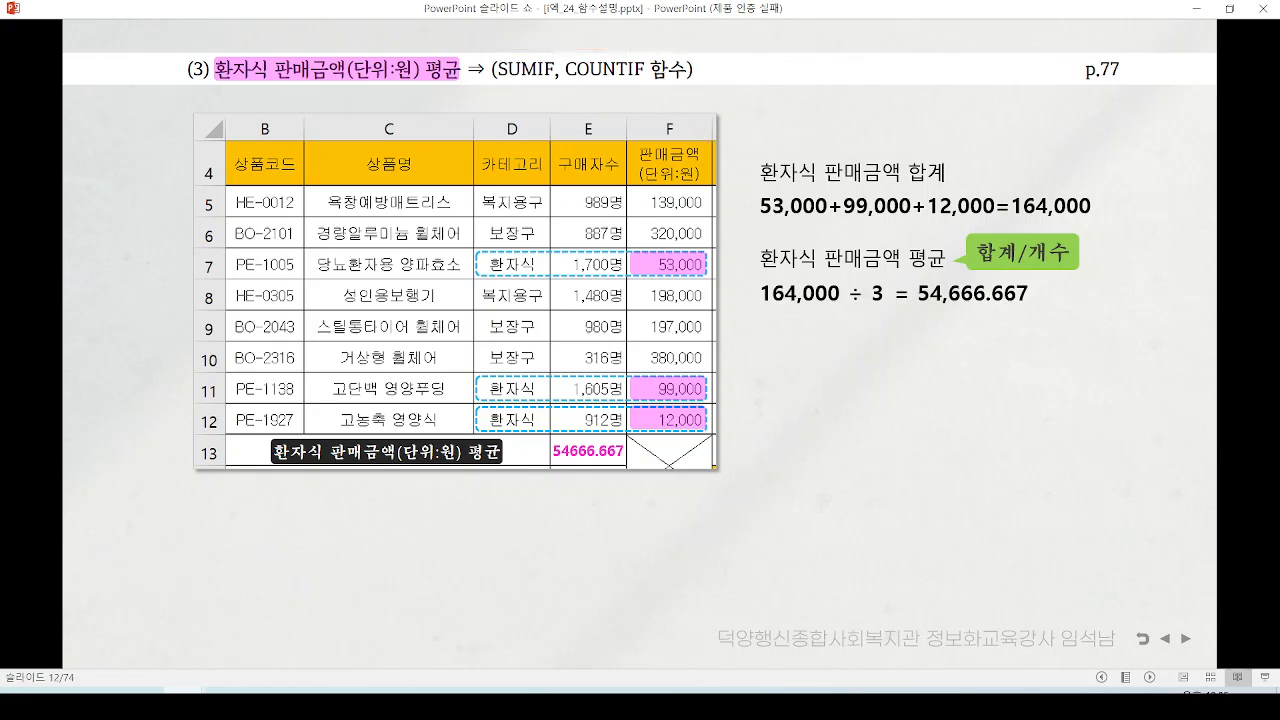
{"action": "key", "text": "Right"}
{"action": "key", "text": "Right"}
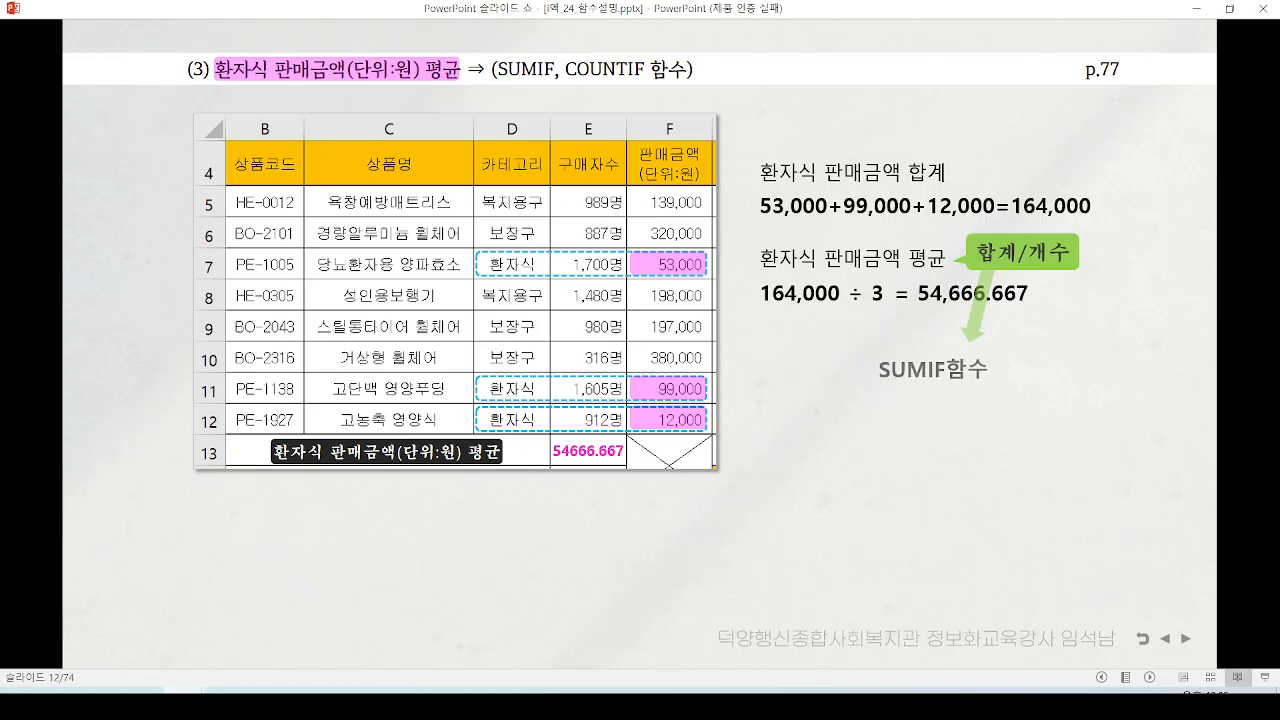
{"action": "key", "text": "Right"}
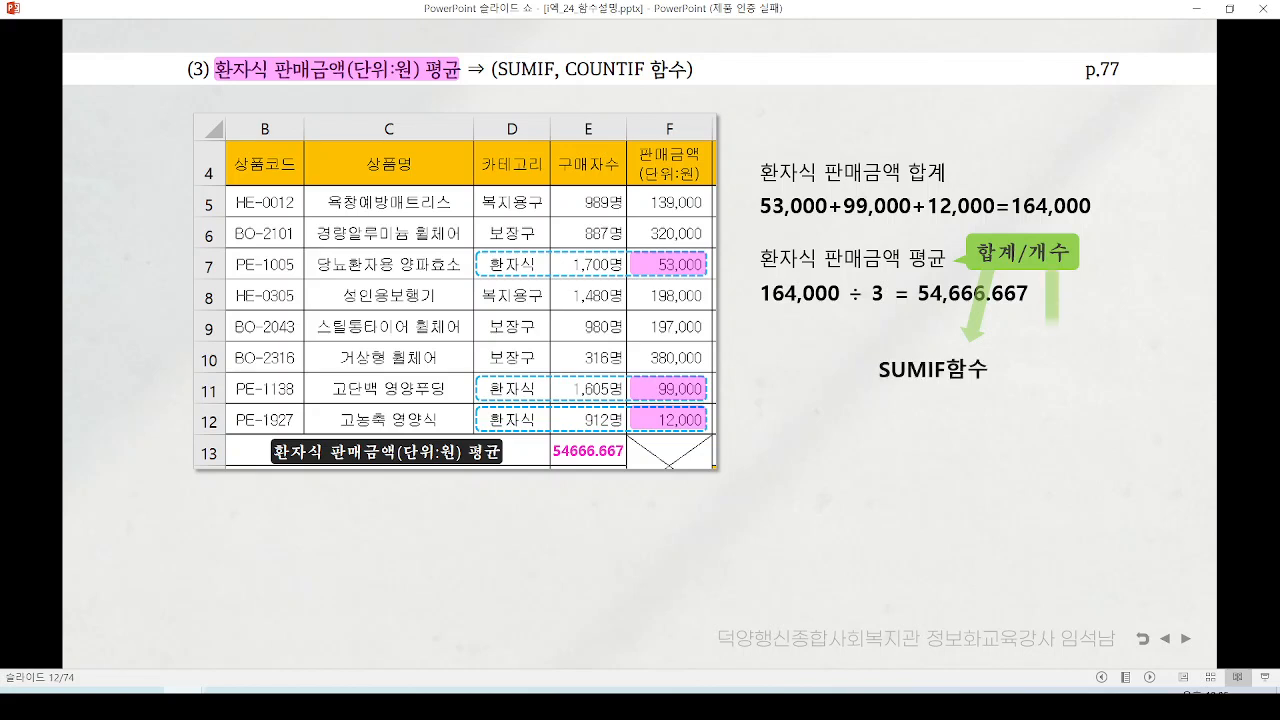
{"action": "key", "text": "Right"}
{"action": "key", "text": "Right"}
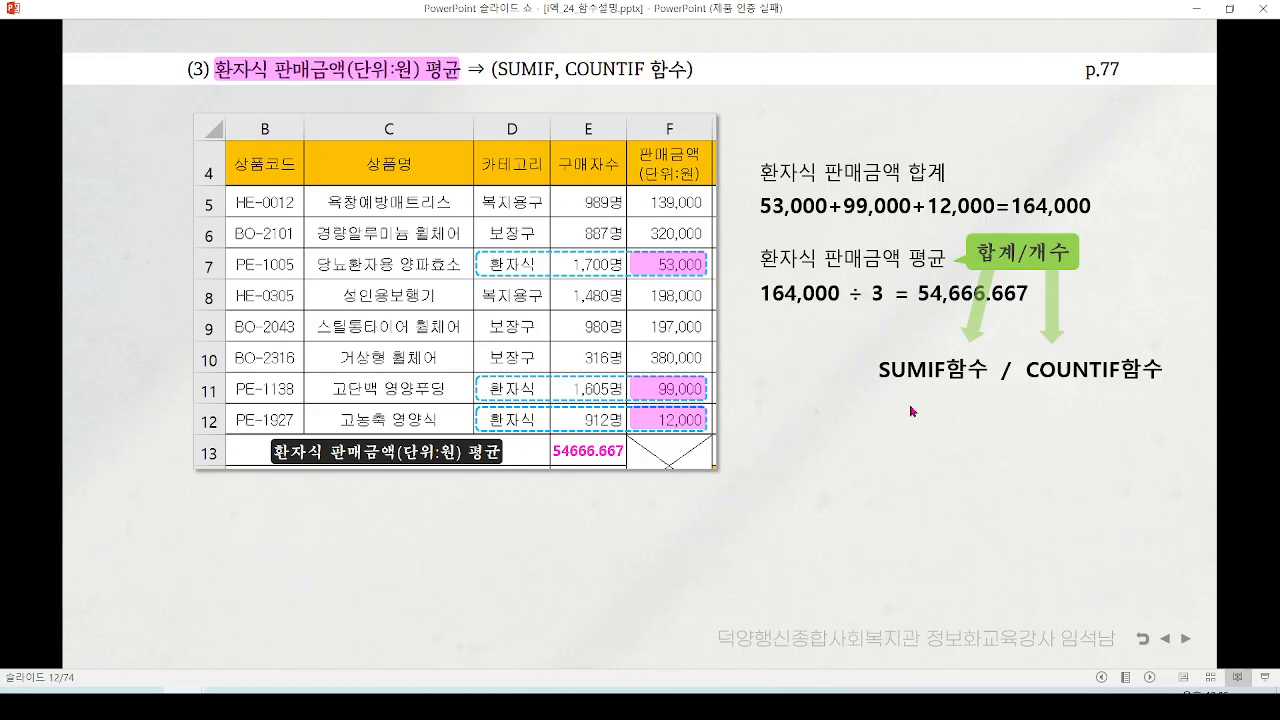
- Underline SUMIF함수 and COUNTIF함수 on the slide with red ink and add a check mark above SUMIF
{"action": "key", "text": "ctrl+p"}
{"action": "left_click_drag", "start_coordinate": [863, 391], "coordinate": [1148, 395]}
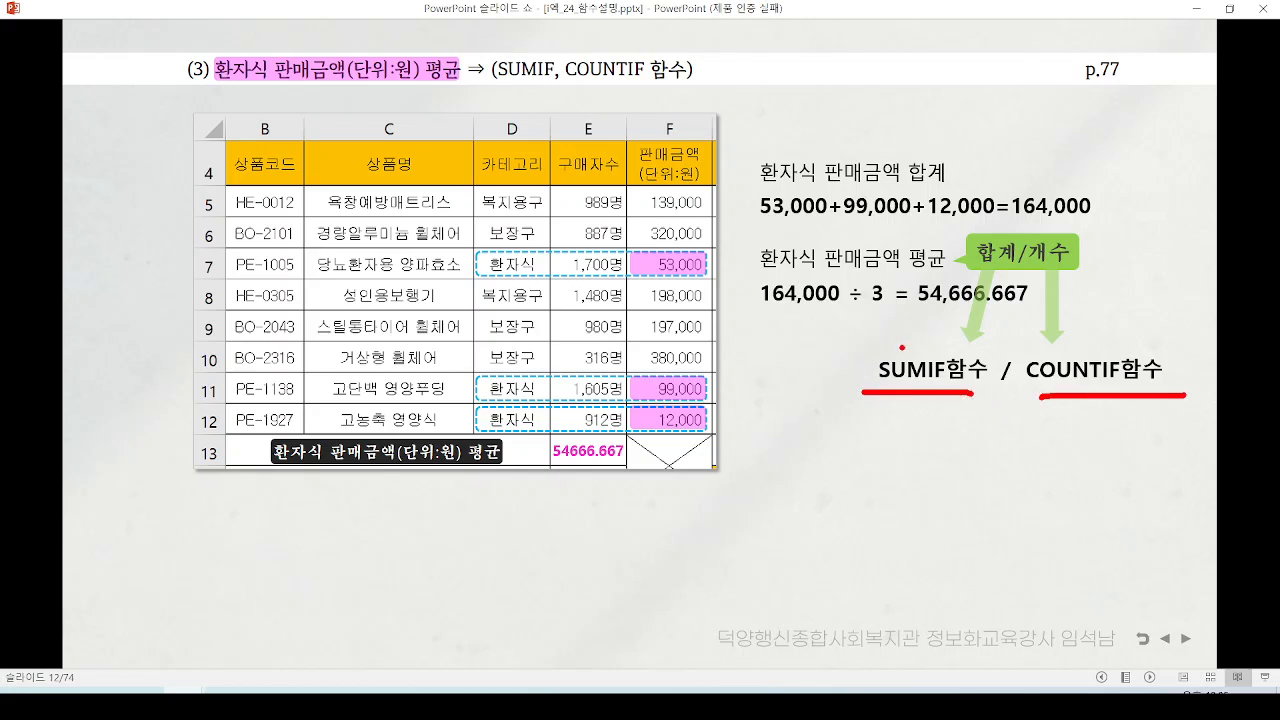
{"action": "left_click_drag", "start_coordinate": [887, 346], "coordinate": [927, 326]}
{"action": "left_click_drag", "start_coordinate": [936, 386], "coordinate": [945, 381]}
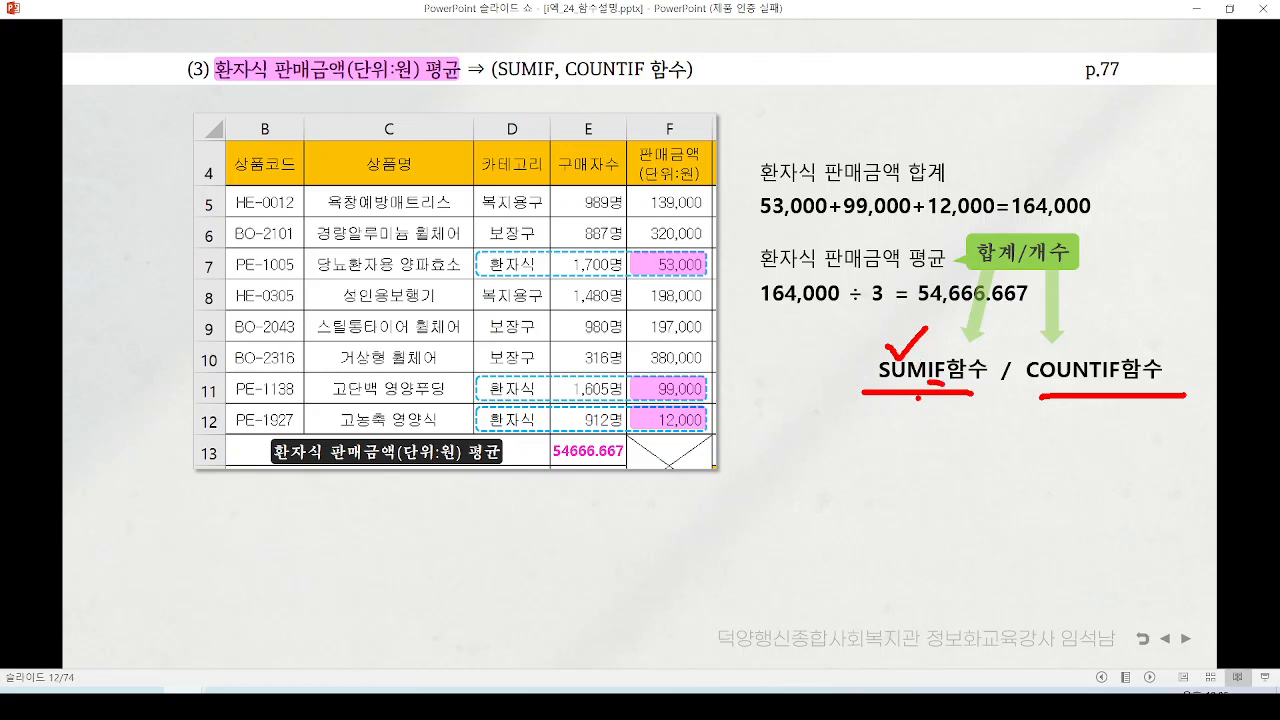
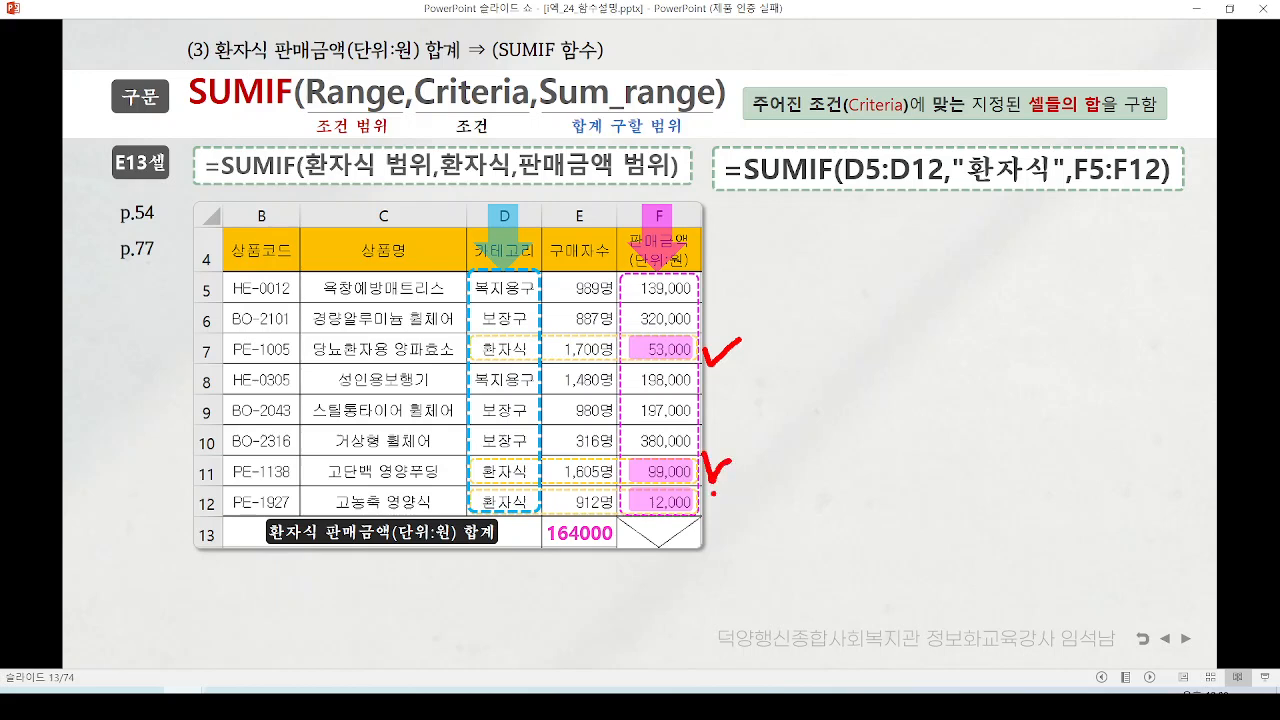
- Circle the 환자식 판매금액 합계 result in row 13 of the SUMIF slide with red ink, and erase all ink
{"action": "left_click_drag", "start_coordinate": [697, 522], "coordinate": [608, 550]}
{"action": "left_click_drag", "start_coordinate": [600, 506], "coordinate": [630, 553]}
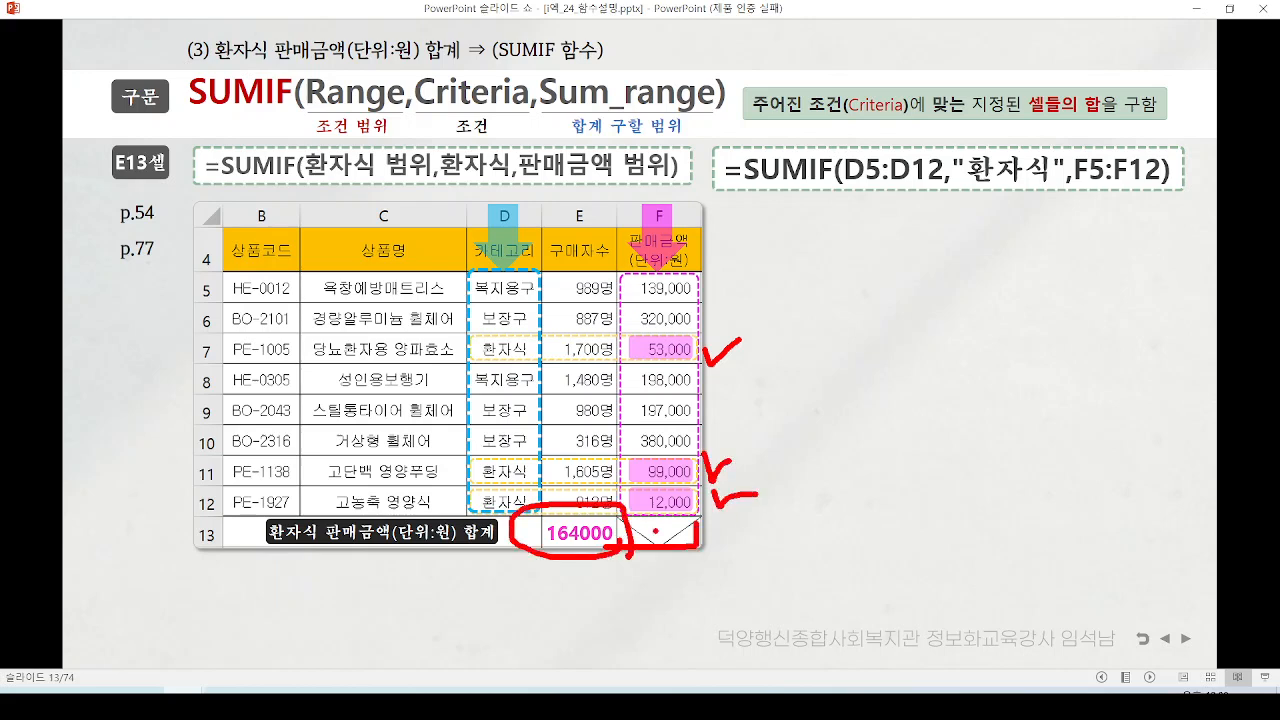
{"action": "key", "text": "e"}
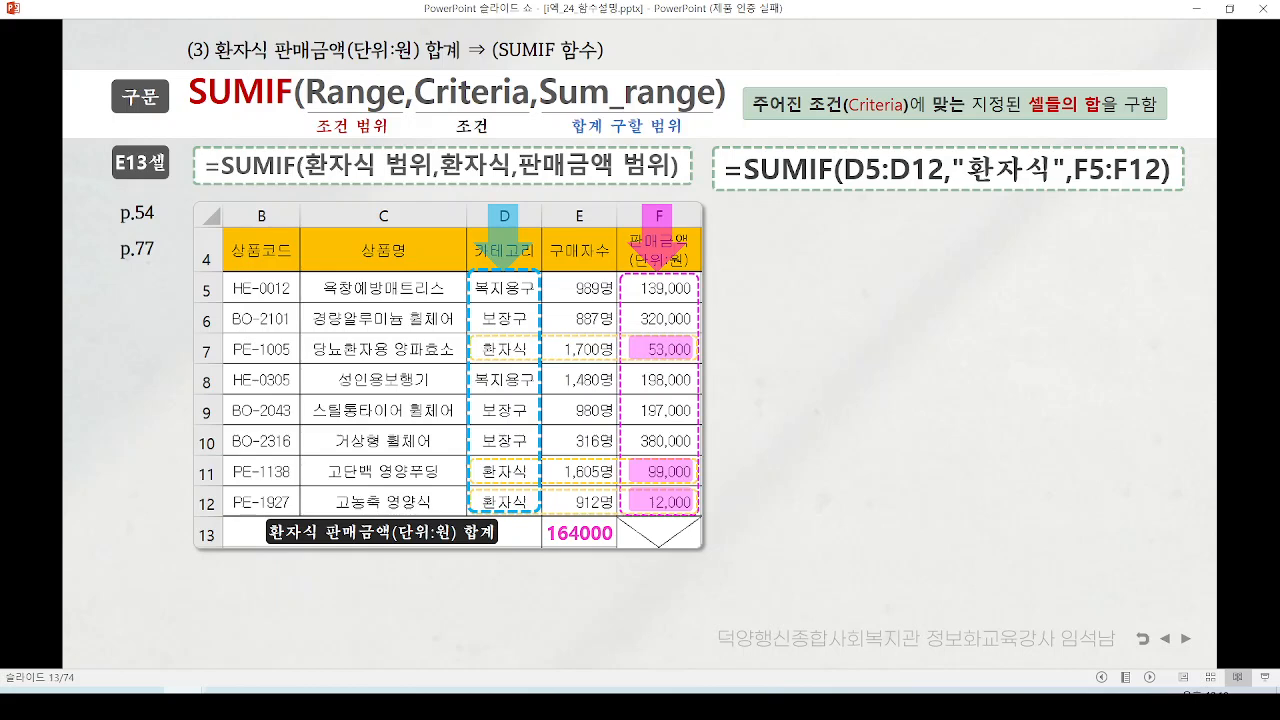
- Advance to the COUNTIF slide, box the Range and Criteria arguments in red ink, and underline the function's description
{"action": "key", "text": "Right"}
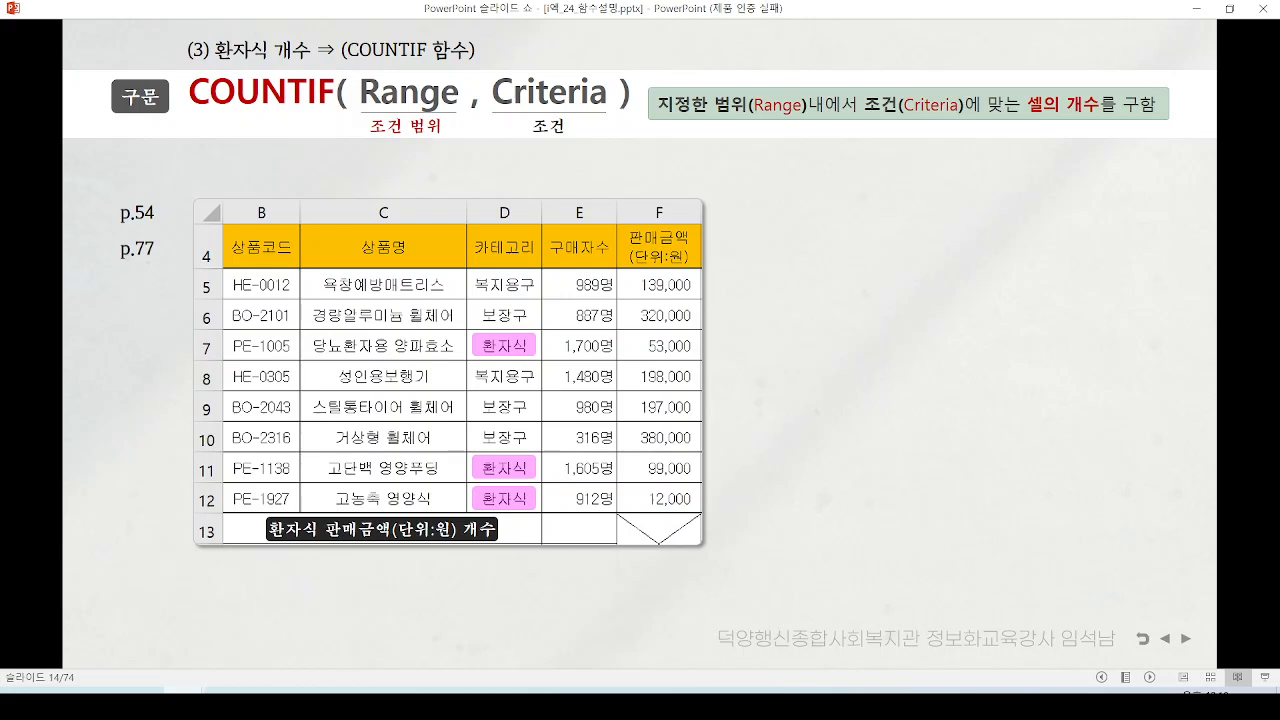
{"action": "left_click", "coordinate": [346, 61]}
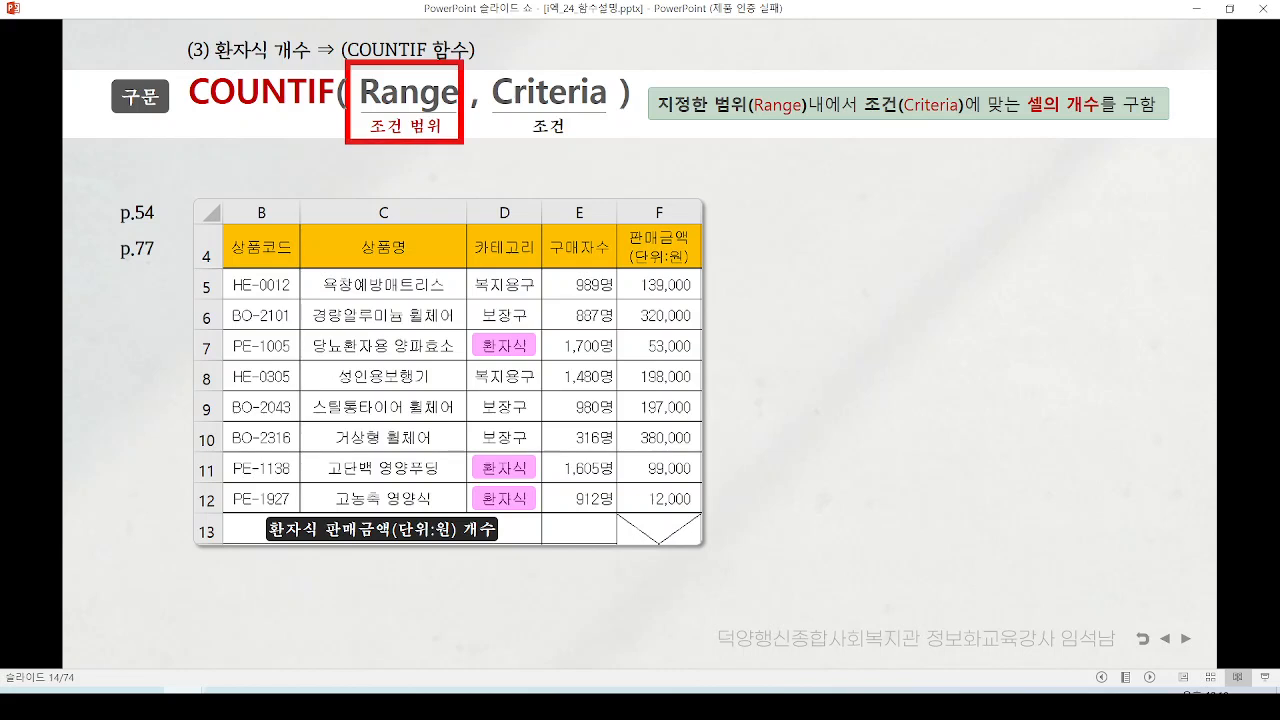
{"action": "left_click", "coordinate": [487, 69]}
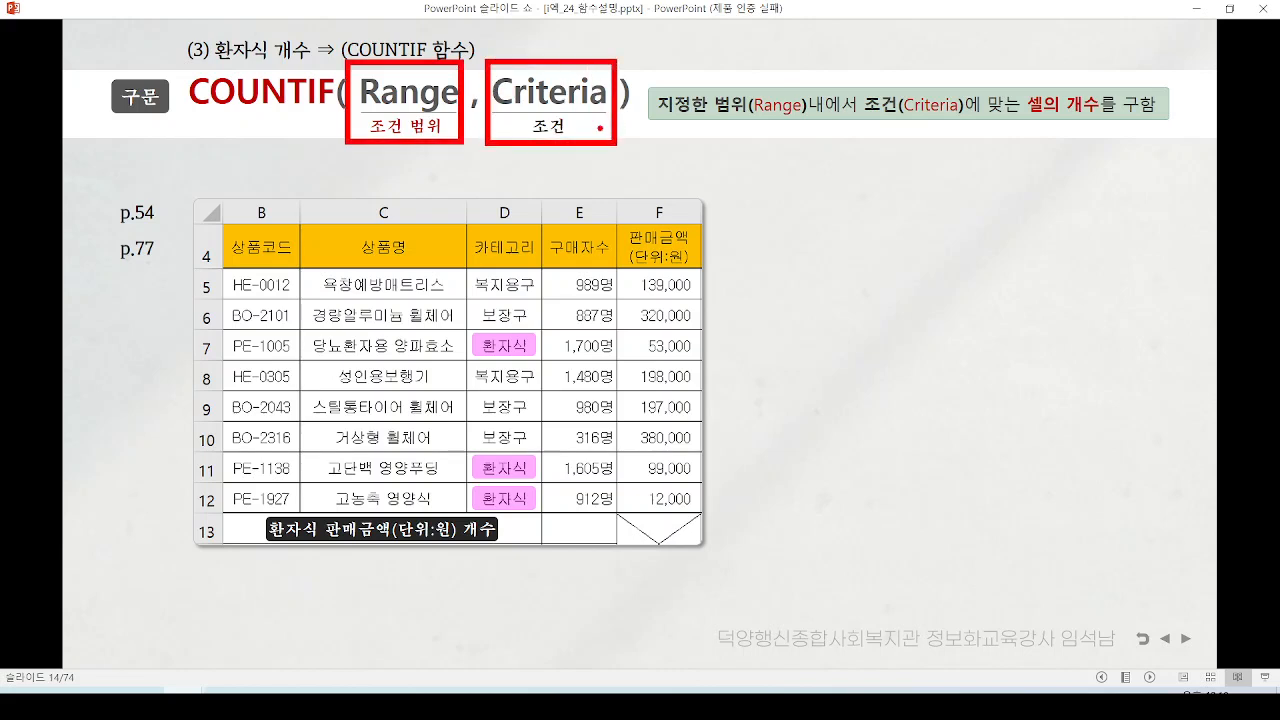
{"action": "mouse_move", "coordinate": [988, 125]}
{"action": "left_mouse_down"}
{"action": "mouse_move", "coordinate": [1106, 108]}
{"action": "mouse_move", "coordinate": [1032, 118]}
{"action": "mouse_move", "coordinate": [1060, 131]}
{"action": "left_mouse_up"}
{"action": "left_click_drag", "start_coordinate": [665, 128], "coordinate": [952, 126]}
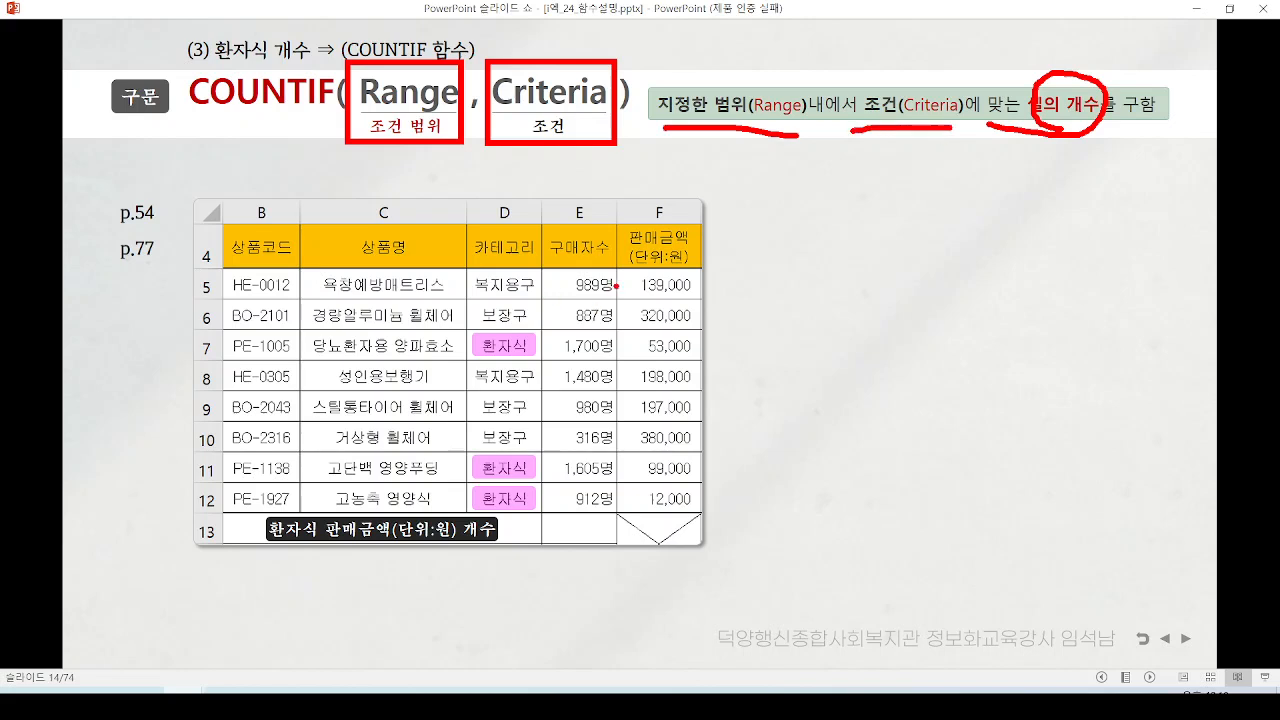
- Mark the 카테고리 range from D5 and its 환자식 entries with red ink, and erase all ink from the COUNTIF slide
{"action": "left_click_drag", "start_coordinate": [478, 270], "coordinate": [573, 250]}
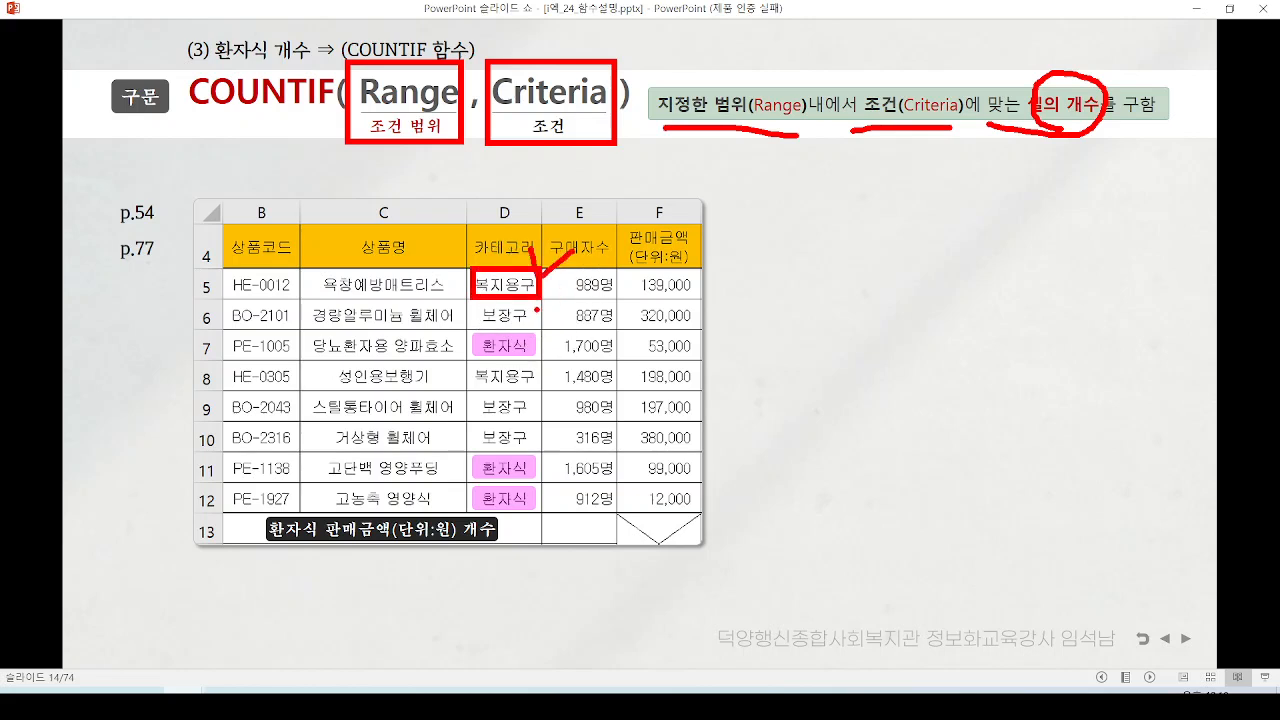
{"action": "mouse_move", "coordinate": [537, 310]}
{"action": "left_mouse_down"}
{"action": "mouse_move", "coordinate": [557, 298]}
{"action": "mouse_move", "coordinate": [570, 321]}
{"action": "mouse_move", "coordinate": [488, 367]}
{"action": "mouse_move", "coordinate": [521, 355]}
{"action": "left_mouse_up"}
{"action": "mouse_move", "coordinate": [531, 464]}
{"action": "left_mouse_down"}
{"action": "mouse_move", "coordinate": [497, 464]}
{"action": "mouse_move", "coordinate": [522, 500]}
{"action": "left_mouse_up"}
{"action": "key", "text": "e"}
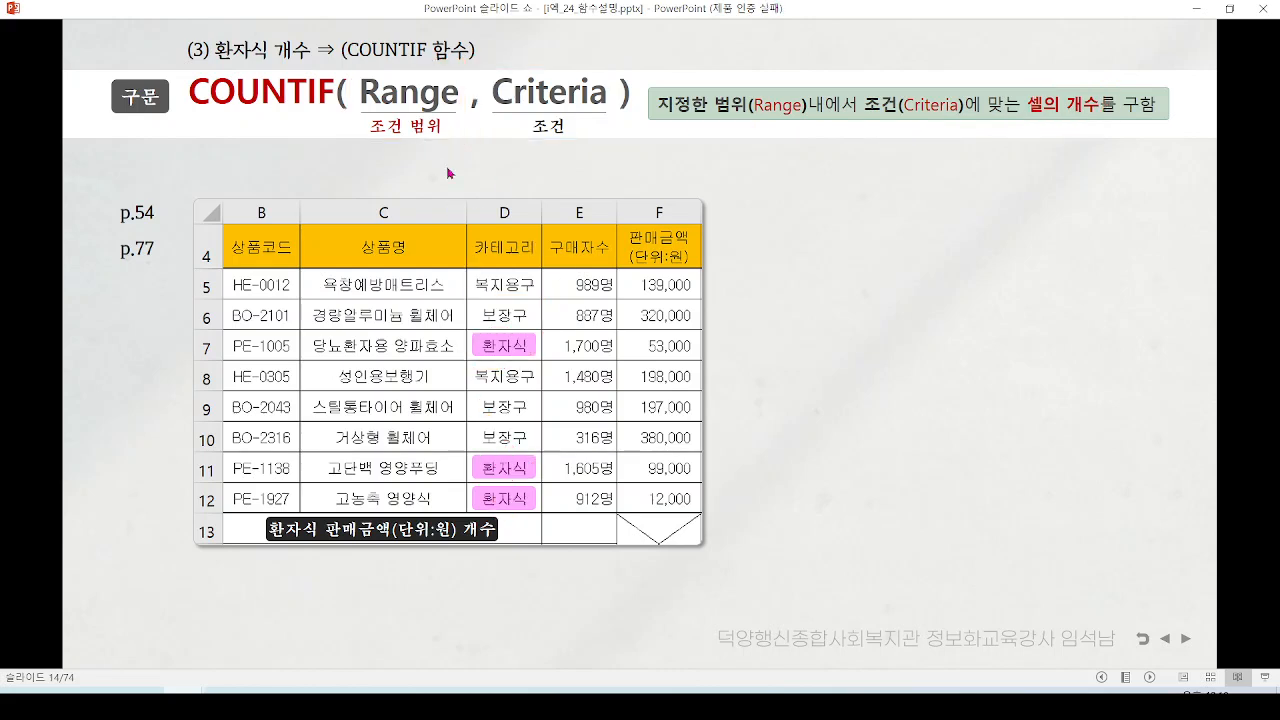
- Reveal the formula =COUNTIF(D5:D12,"환자식") and its result on the slide, circle the count in red, and erase the ink
{"action": "left_click", "coordinate": [449, 171]}
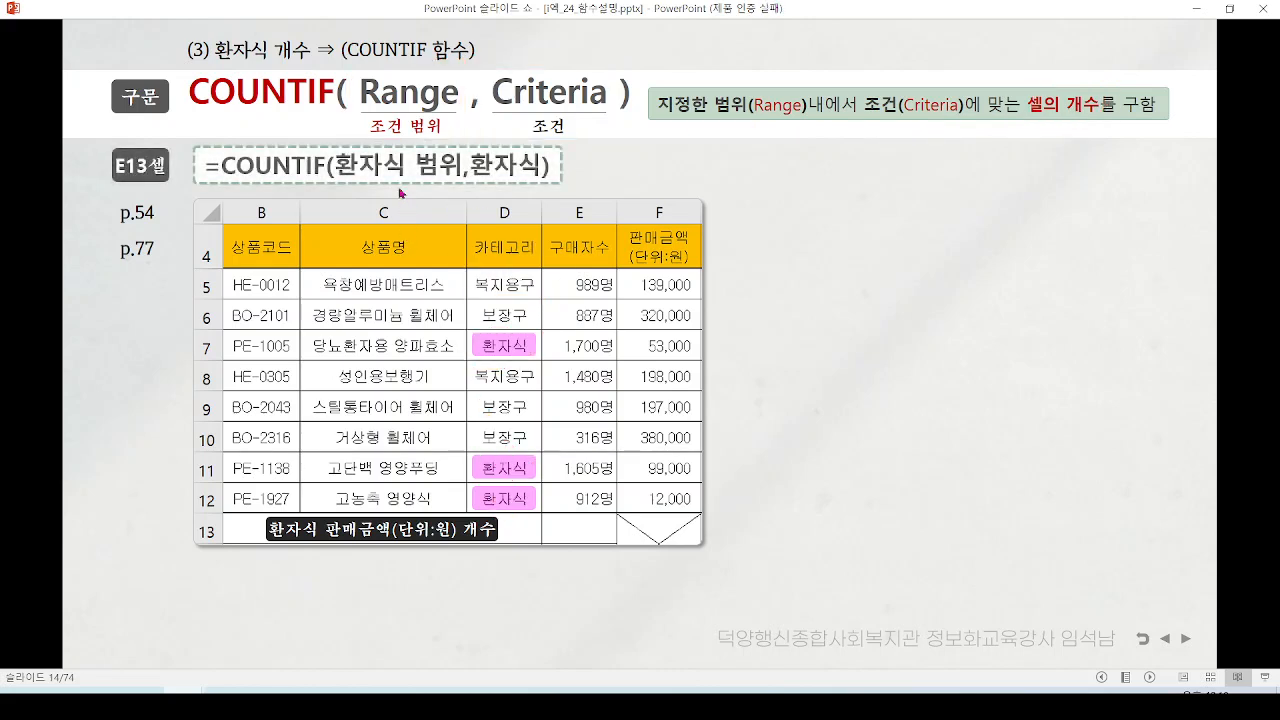
{"action": "left_click", "coordinate": [403, 194]}
{"action": "left_click", "coordinate": [780, 328]}
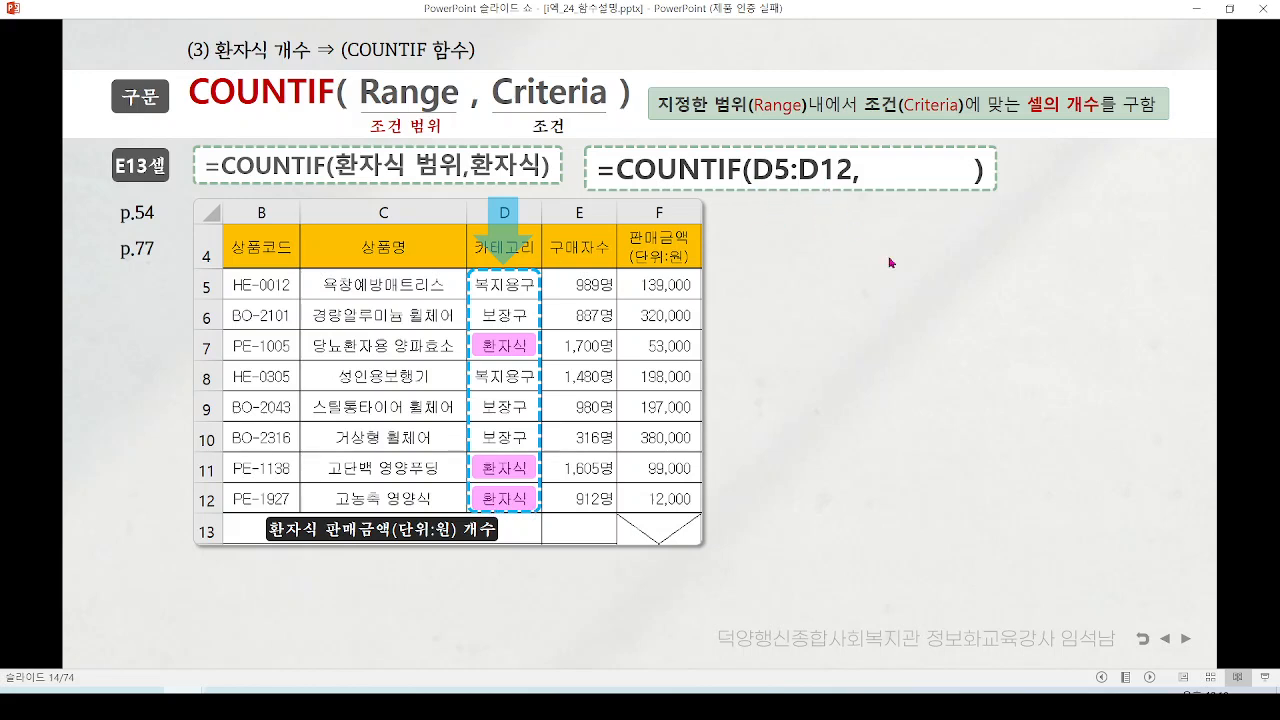
{"action": "left_click", "coordinate": [881, 353]}
{"action": "left_click", "coordinate": [881, 353]}
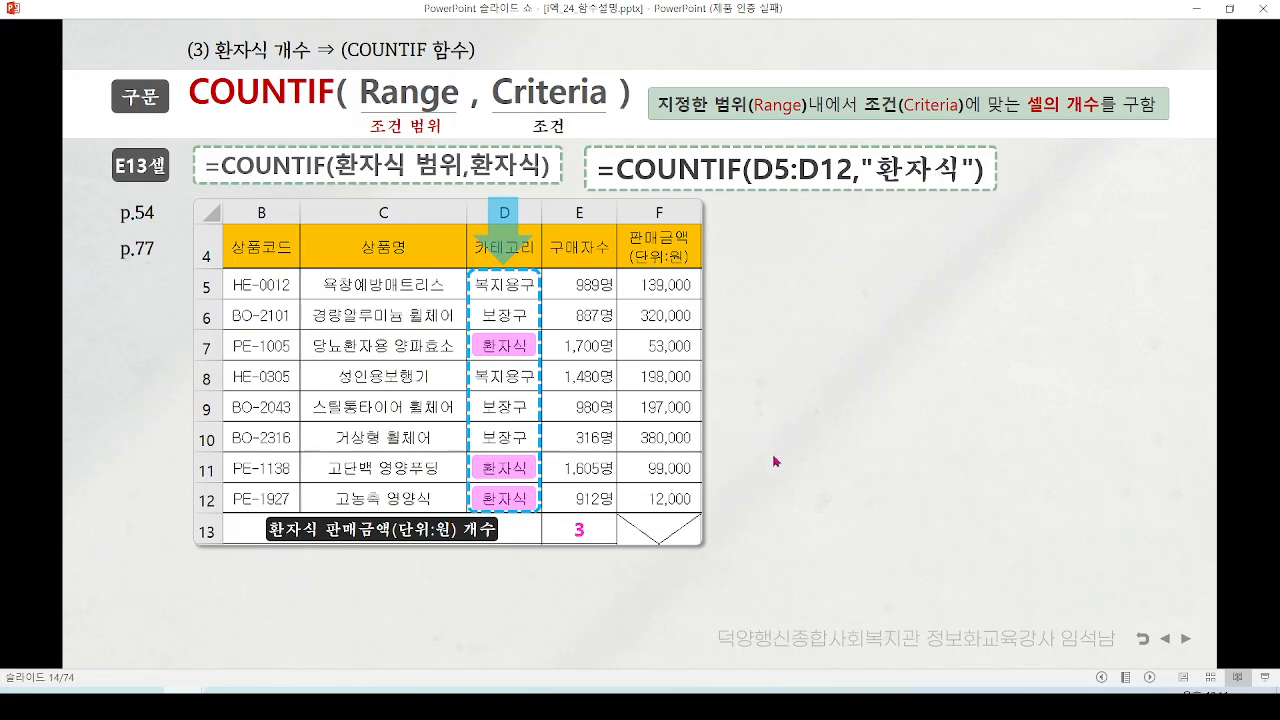
{"action": "mouse_move", "coordinate": [610, 531]}
{"action": "left_mouse_down"}
{"action": "mouse_move", "coordinate": [578, 562]}
{"action": "mouse_move", "coordinate": [604, 576]}
{"action": "left_mouse_up"}
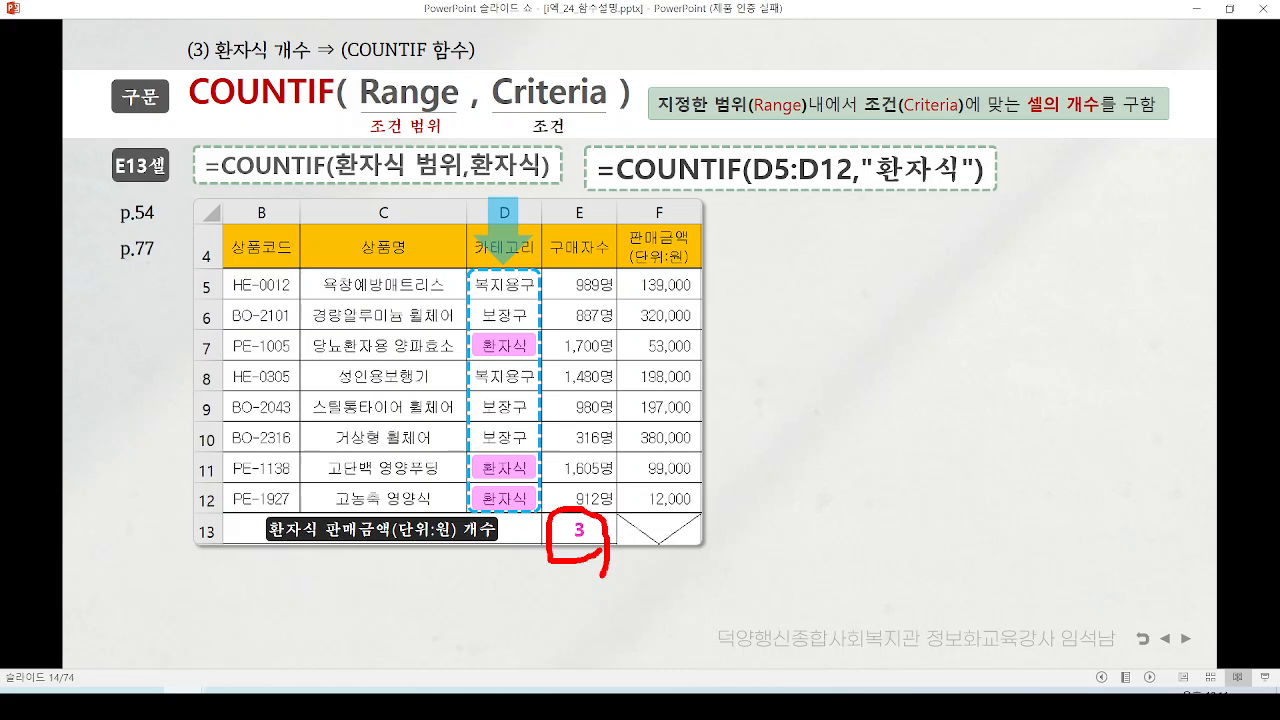
{"action": "key", "text": "e"}
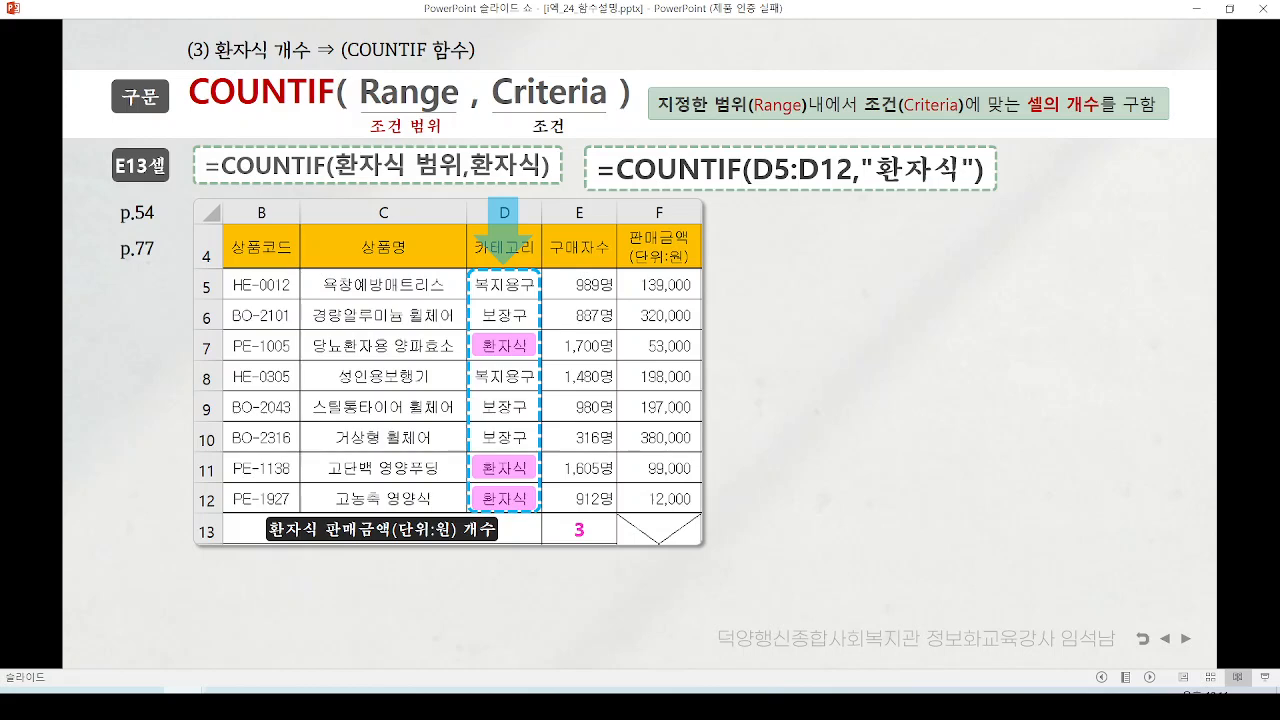
- Advance to the 환자식 판매금액 평균 slide and mark 164,000 and 3 with their matching 합계 and 개수 terms in red ink
{"action": "key", "text": "Right"}
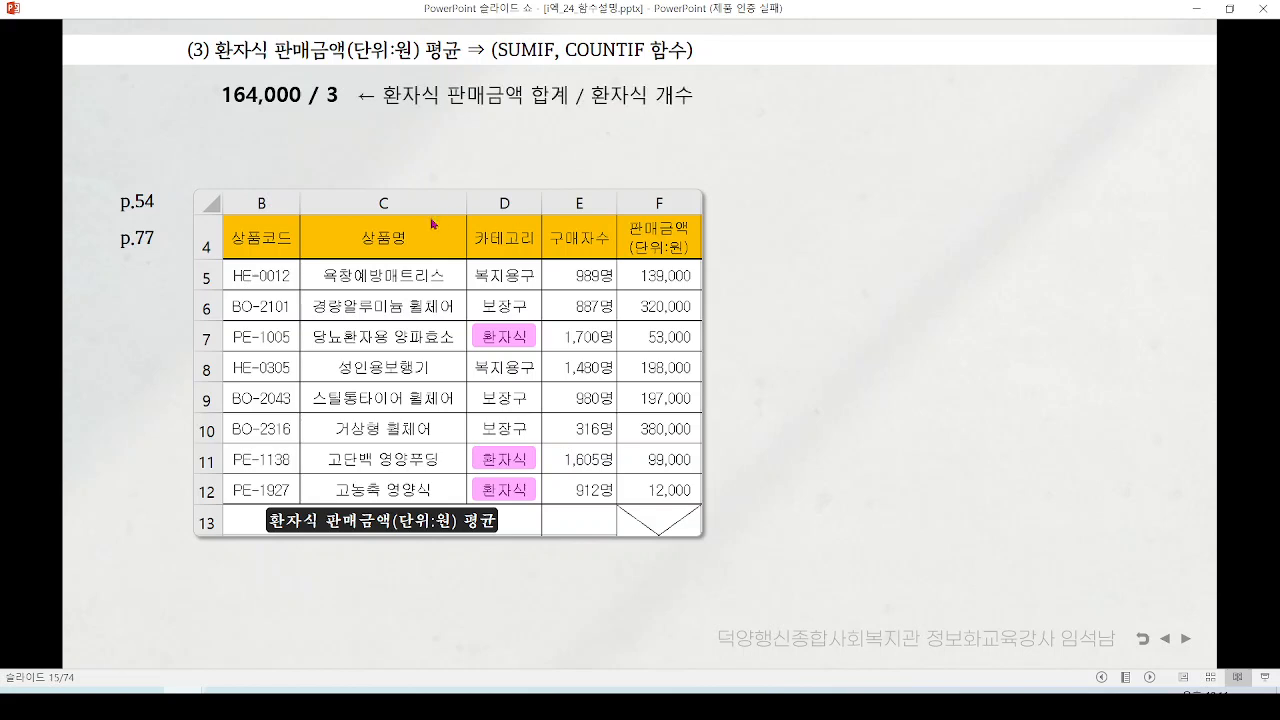
{"action": "left_click_drag", "start_coordinate": [201, 80], "coordinate": [303, 110]}
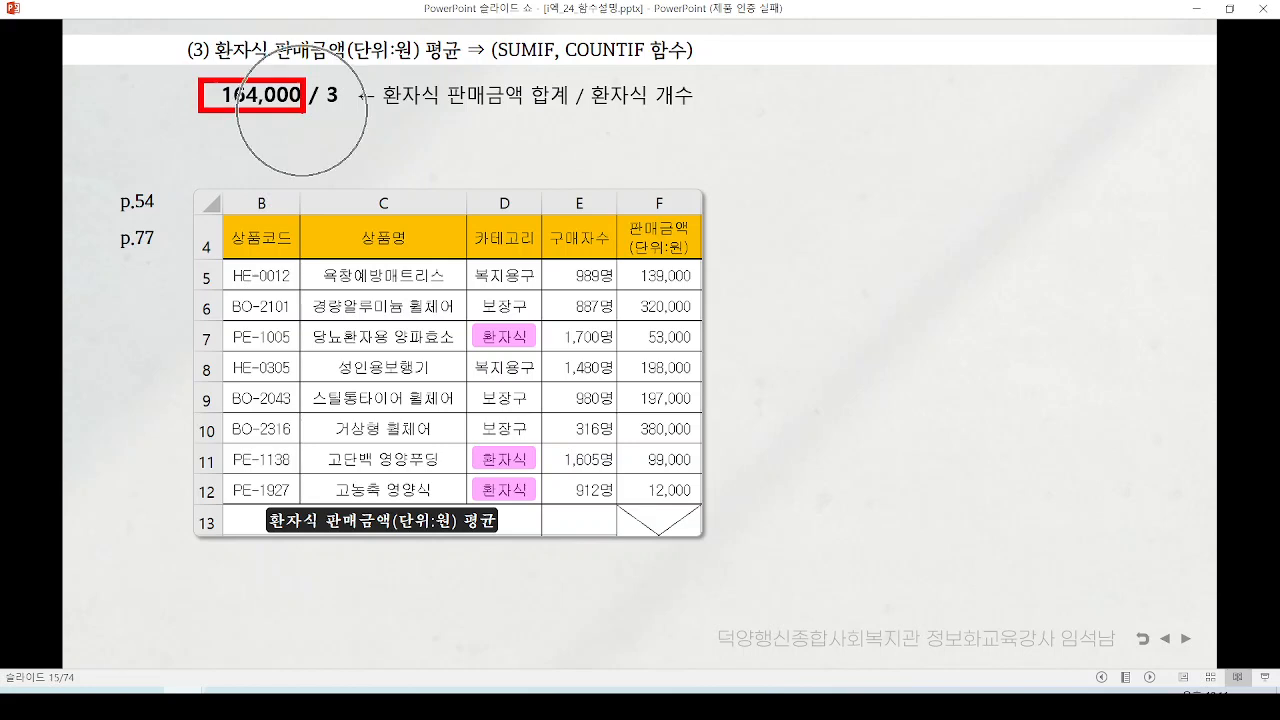
{"action": "left_click_drag", "start_coordinate": [397, 108], "coordinate": [548, 113]}
{"action": "mouse_move", "coordinate": [258, 55]}
{"action": "left_mouse_down"}
{"action": "mouse_move", "coordinate": [259, 78]}
{"action": "mouse_move", "coordinate": [305, 42]}
{"action": "left_mouse_up"}
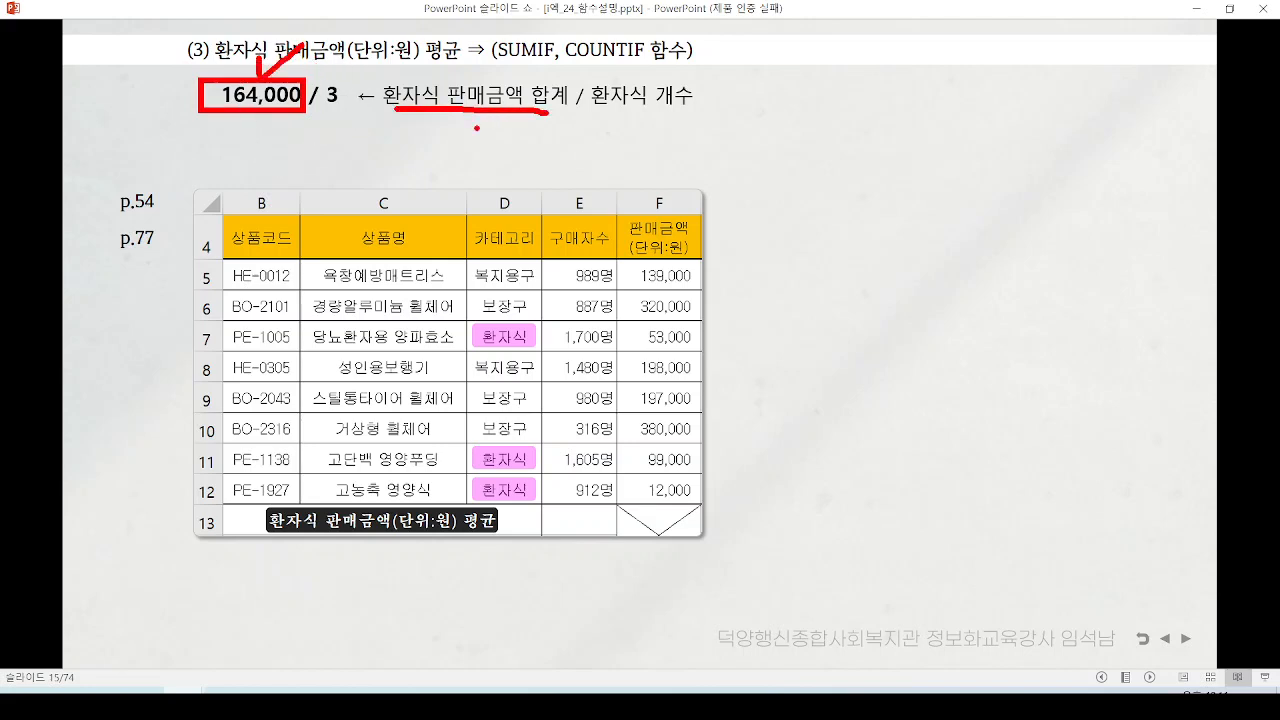
{"action": "left_click_drag", "start_coordinate": [322, 114], "coordinate": [357, 110]}
{"action": "left_click_drag", "start_coordinate": [596, 114], "coordinate": [691, 114]}
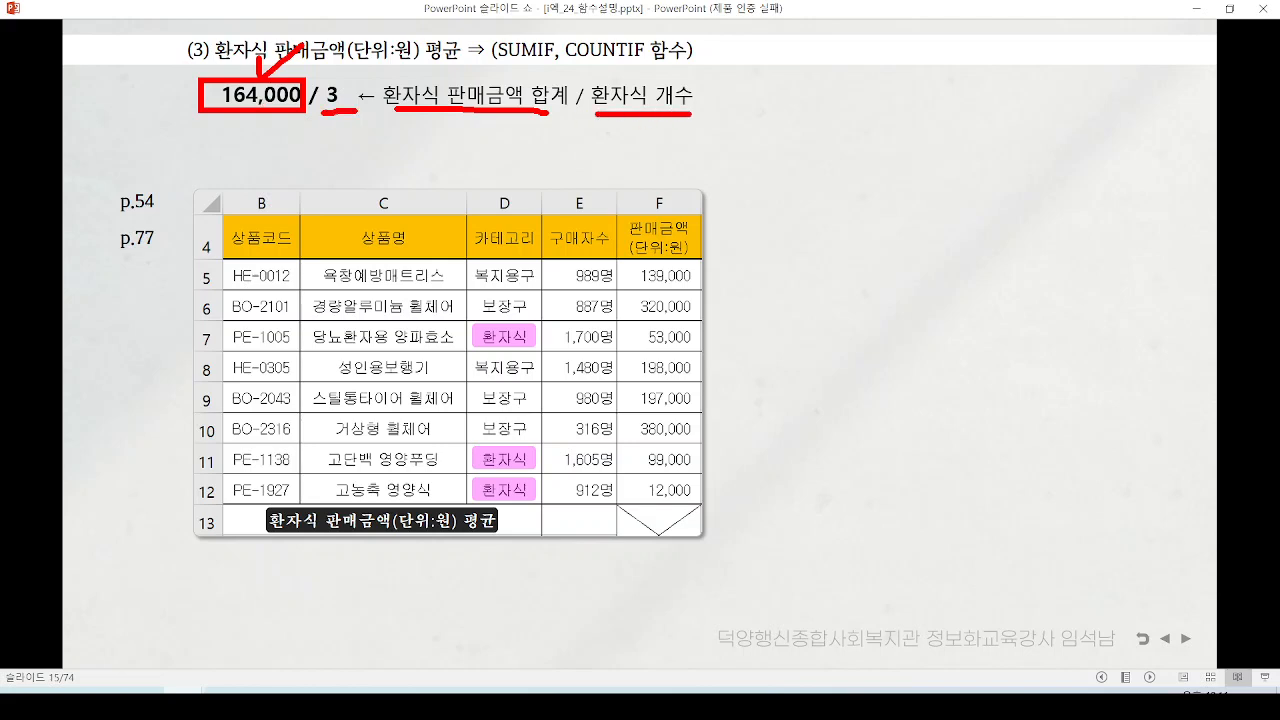
- Reveal the combined SUMIF/COUNTIF formula for E13, mark SUMIF and its three arguments in red, and box the F5:F12 amounts
{"action": "key", "text": "Escape"}
{"action": "left_click", "coordinate": [335, 178]}
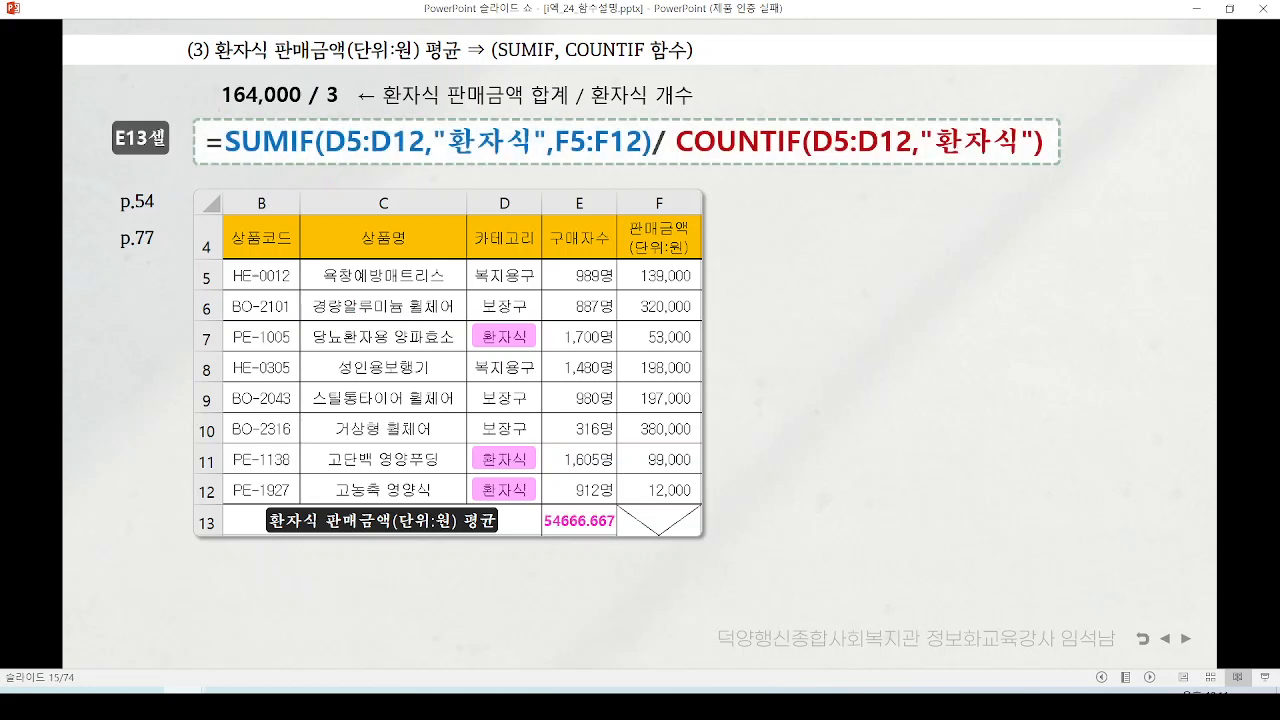
{"action": "mouse_move", "coordinate": [218, 110]}
{"action": "left_mouse_down"}
{"action": "mouse_move", "coordinate": [292, 165]}
{"action": "mouse_move", "coordinate": [304, 110]}
{"action": "left_mouse_up"}
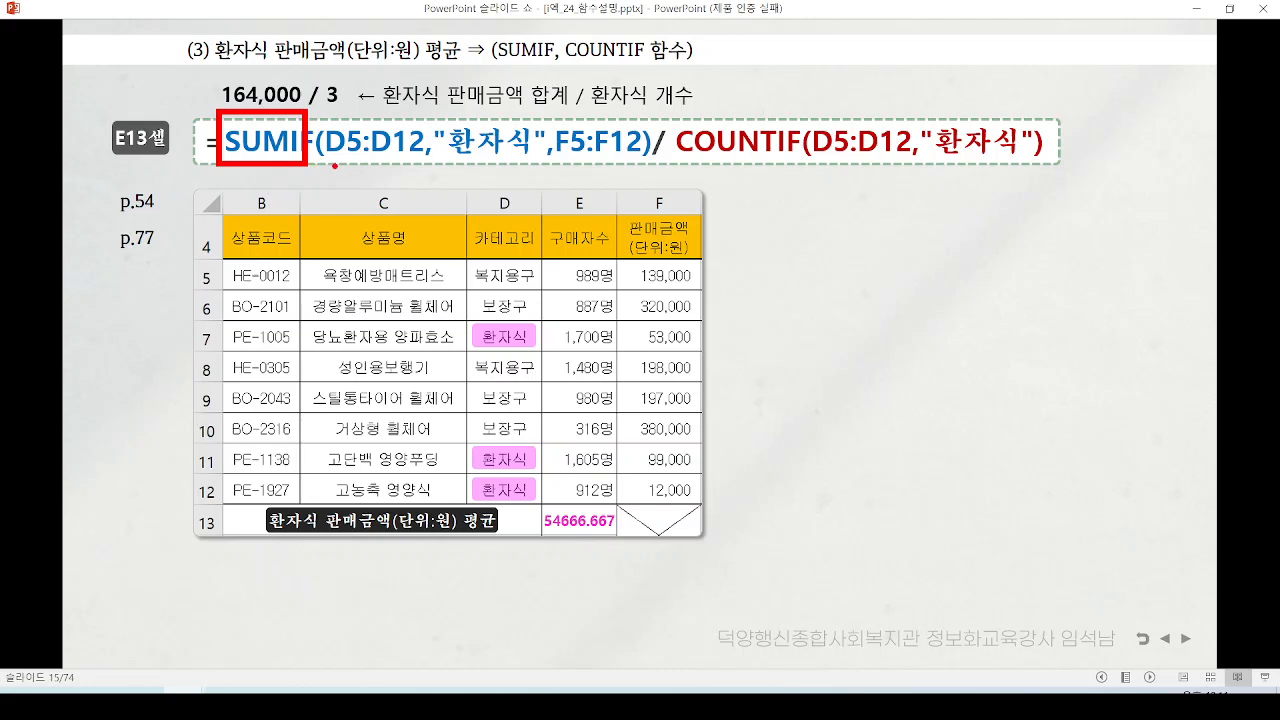
{"action": "mouse_move", "coordinate": [334, 166]}
{"action": "left_mouse_down"}
{"action": "mouse_move", "coordinate": [422, 152]}
{"action": "mouse_move", "coordinate": [464, 166]}
{"action": "mouse_move", "coordinate": [520, 153]}
{"action": "mouse_move", "coordinate": [652, 158]}
{"action": "left_mouse_up"}
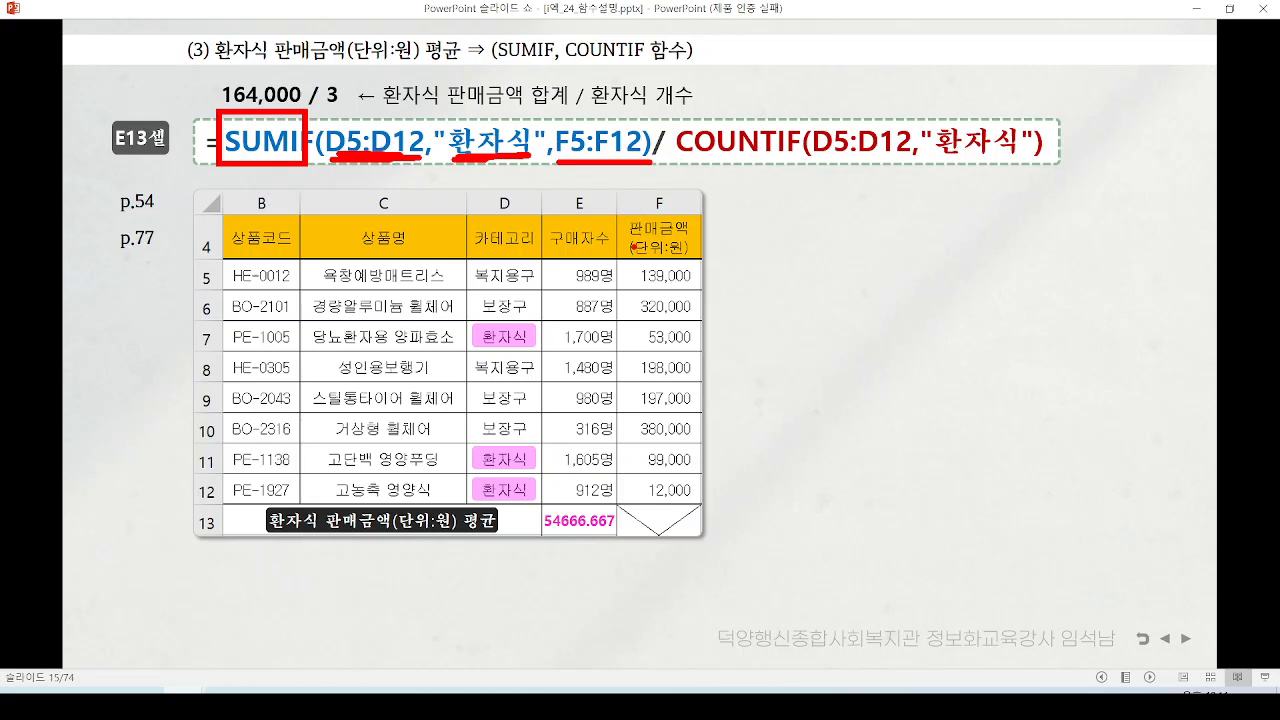
{"action": "left_click_drag", "start_coordinate": [630, 252], "coordinate": [677, 252]}
{"action": "left_click_drag", "start_coordinate": [677, 400], "coordinate": [712, 512]}
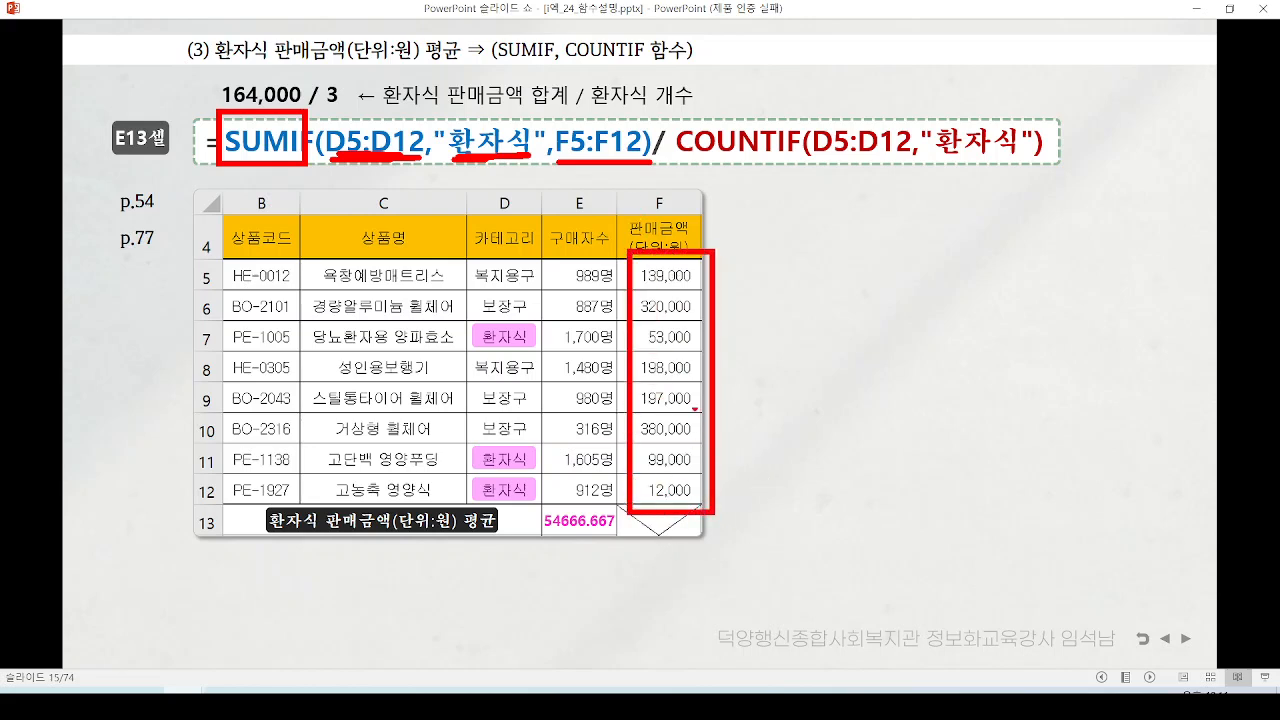
- Draw red arrows from the 환자식 cells to their circled amounts, link them to F5:F12 in the formula, and erase all ink
{"action": "mouse_move", "coordinate": [510, 331]}
{"action": "left_mouse_down"}
{"action": "mouse_move", "coordinate": [626, 330]}
{"action": "mouse_move", "coordinate": [605, 352]}
{"action": "left_mouse_up"}
{"action": "mouse_move", "coordinate": [539, 457]}
{"action": "left_mouse_down"}
{"action": "mouse_move", "coordinate": [607, 461]}
{"action": "mouse_move", "coordinate": [594, 472]}
{"action": "left_mouse_up"}
{"action": "mouse_move", "coordinate": [538, 490]}
{"action": "left_mouse_down"}
{"action": "mouse_move", "coordinate": [613, 491]}
{"action": "mouse_move", "coordinate": [600, 503]}
{"action": "left_mouse_up"}
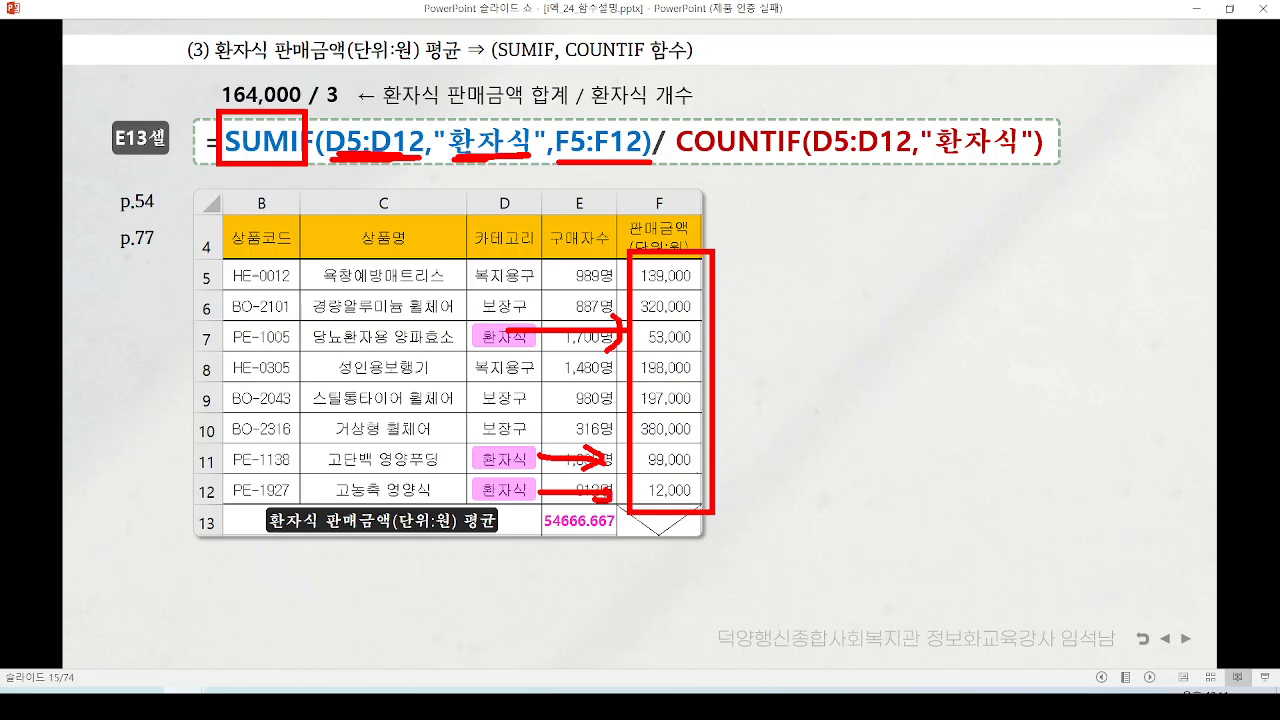
{"action": "mouse_move", "coordinate": [702, 480]}
{"action": "left_mouse_down"}
{"action": "mouse_move", "coordinate": [698, 494]}
{"action": "mouse_move", "coordinate": [680, 477]}
{"action": "mouse_move", "coordinate": [708, 512]}
{"action": "left_mouse_up"}
{"action": "mouse_move", "coordinate": [690, 350]}
{"action": "left_mouse_down"}
{"action": "mouse_move", "coordinate": [701, 325]}
{"action": "mouse_move", "coordinate": [696, 349]}
{"action": "mouse_move", "coordinate": [606, 172]}
{"action": "mouse_move", "coordinate": [594, 206]}
{"action": "mouse_move", "coordinate": [652, 190]}
{"action": "left_mouse_up"}
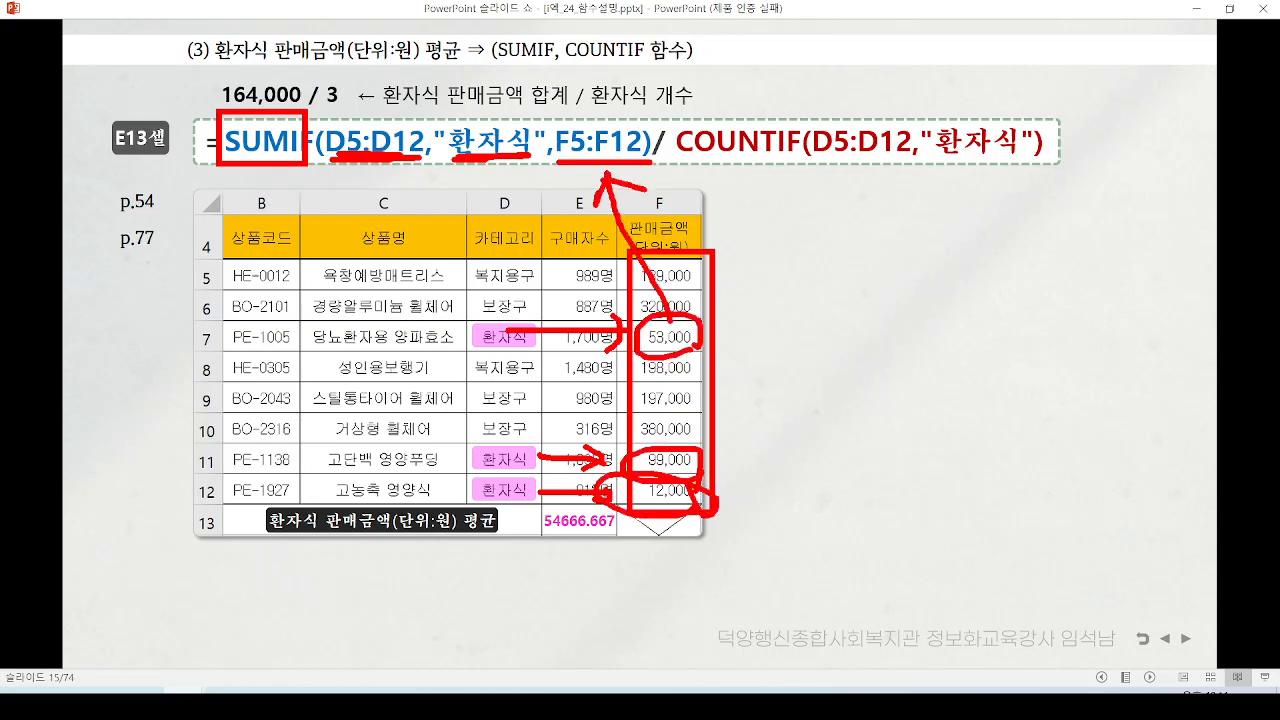
{"action": "key", "text": "e"}
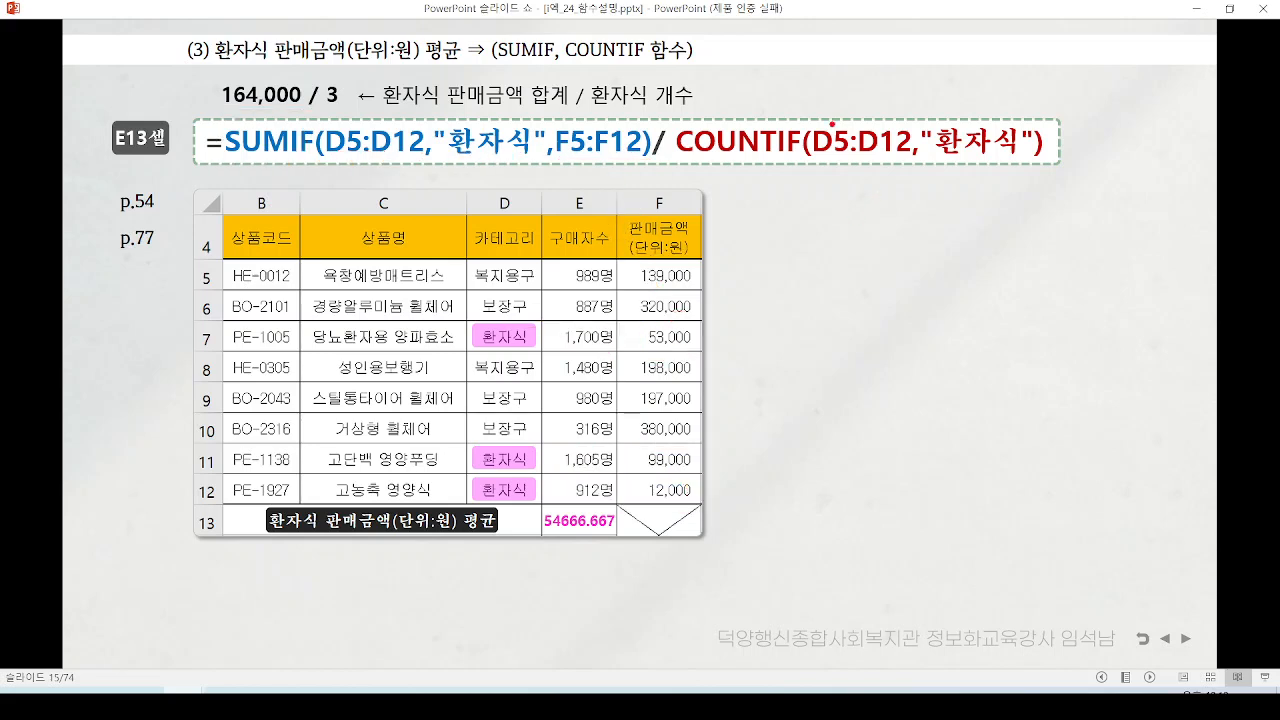
- Box D5:D12 and "환자식" inside COUNTIF, circle 164,000 / 3 in red ink, and erase all ink
{"action": "mouse_move", "coordinate": [810, 112]}
{"action": "left_mouse_down"}
{"action": "mouse_move", "coordinate": [809, 150]}
{"action": "mouse_move", "coordinate": [895, 165]}
{"action": "mouse_move", "coordinate": [906, 113]}
{"action": "mouse_move", "coordinate": [930, 114]}
{"action": "left_mouse_up"}
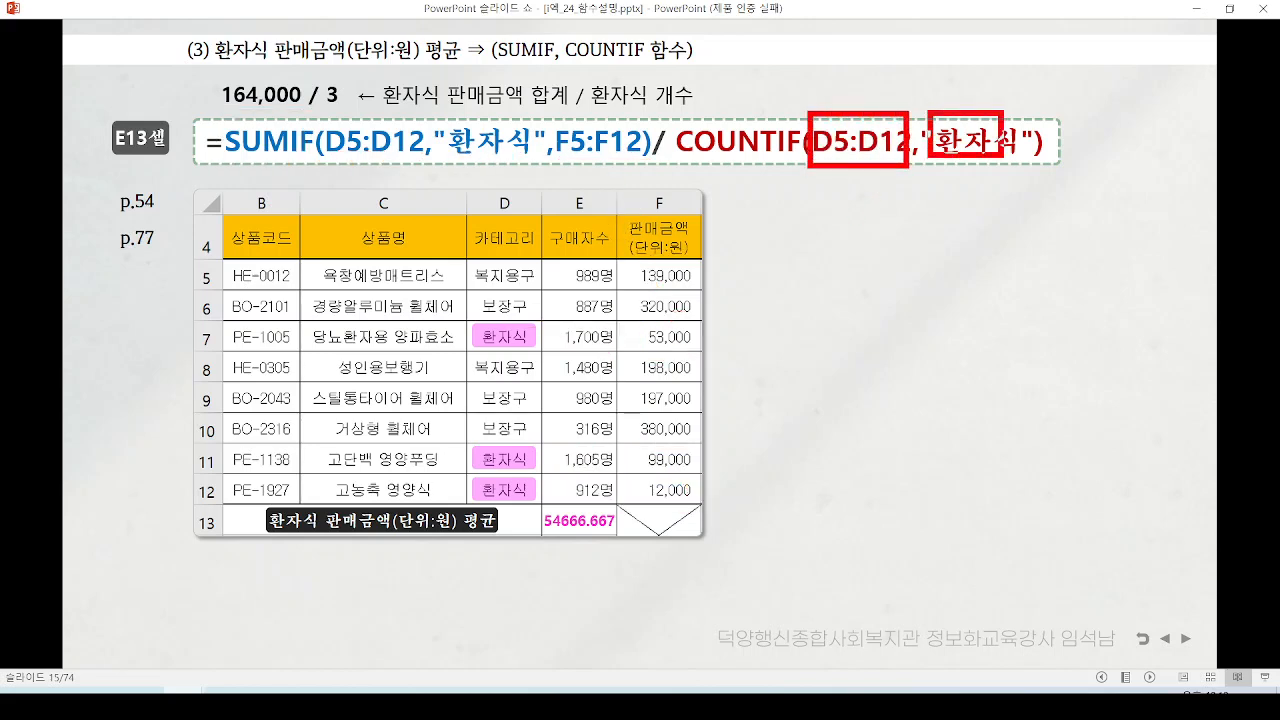
{"action": "left_click_drag", "start_coordinate": [1003, 155], "coordinate": [930, 157]}
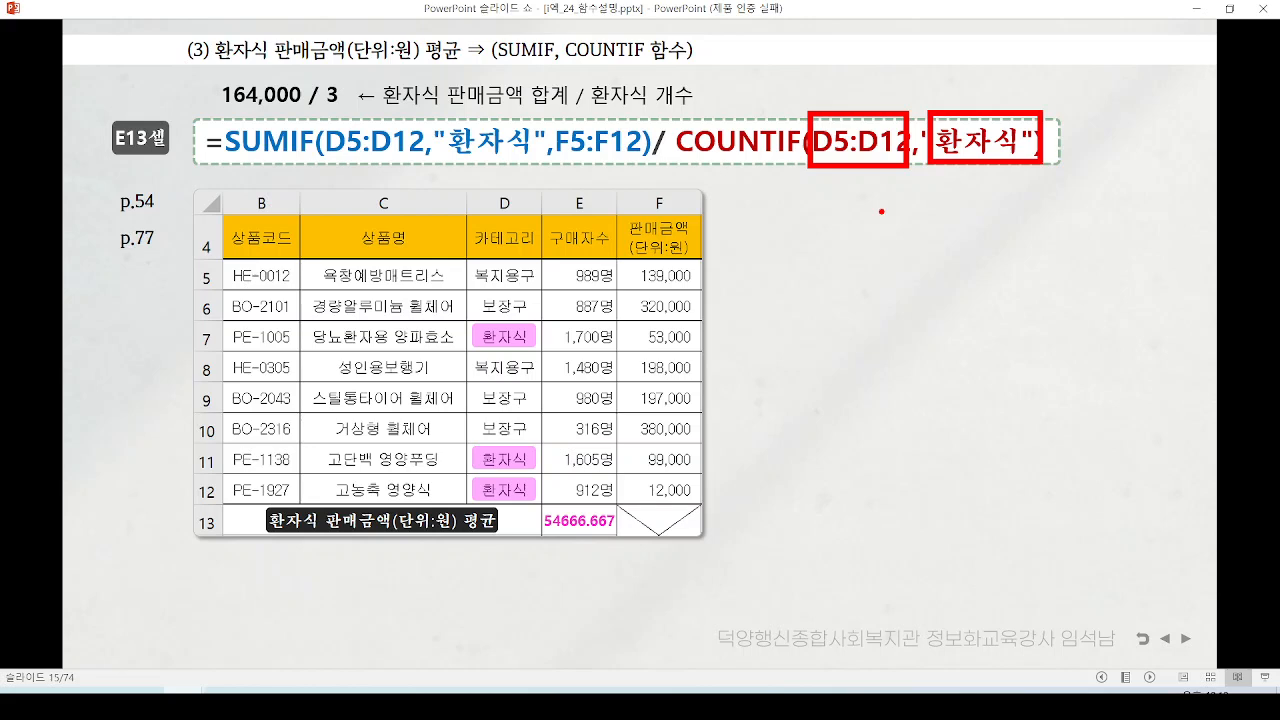
{"action": "mouse_move", "coordinate": [344, 108]}
{"action": "left_mouse_down"}
{"action": "mouse_move", "coordinate": [281, 117]}
{"action": "mouse_move", "coordinate": [208, 82]}
{"action": "mouse_move", "coordinate": [332, 70]}
{"action": "mouse_move", "coordinate": [343, 103]}
{"action": "left_mouse_up"}
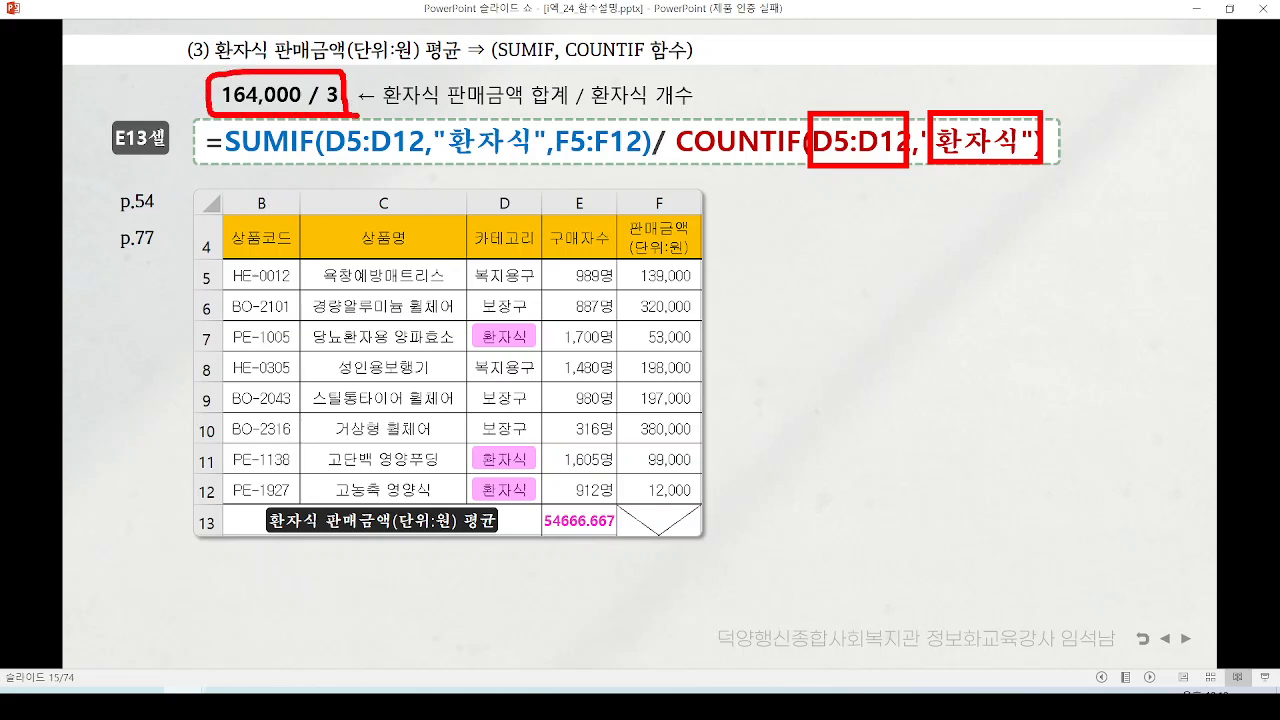
{"action": "key", "text": "e"}
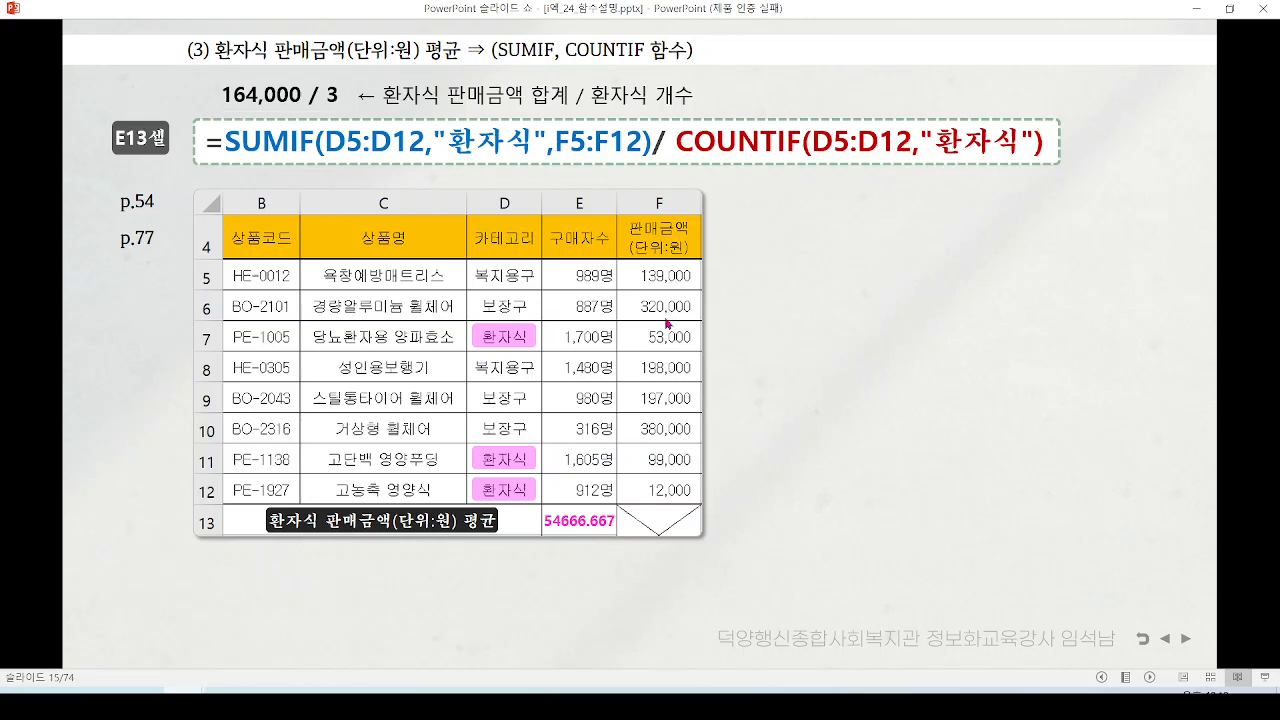
- Link 164,000 / 3 to the E13 average with red ink, box the SUMIF and COUNTIF halves of the formula, and erase the ink
{"action": "mouse_move", "coordinate": [253, 114]}
{"action": "left_mouse_down"}
{"action": "mouse_move", "coordinate": [484, 254]}
{"action": "mouse_move", "coordinate": [570, 518]}
{"action": "mouse_move", "coordinate": [590, 455]}
{"action": "left_mouse_up"}
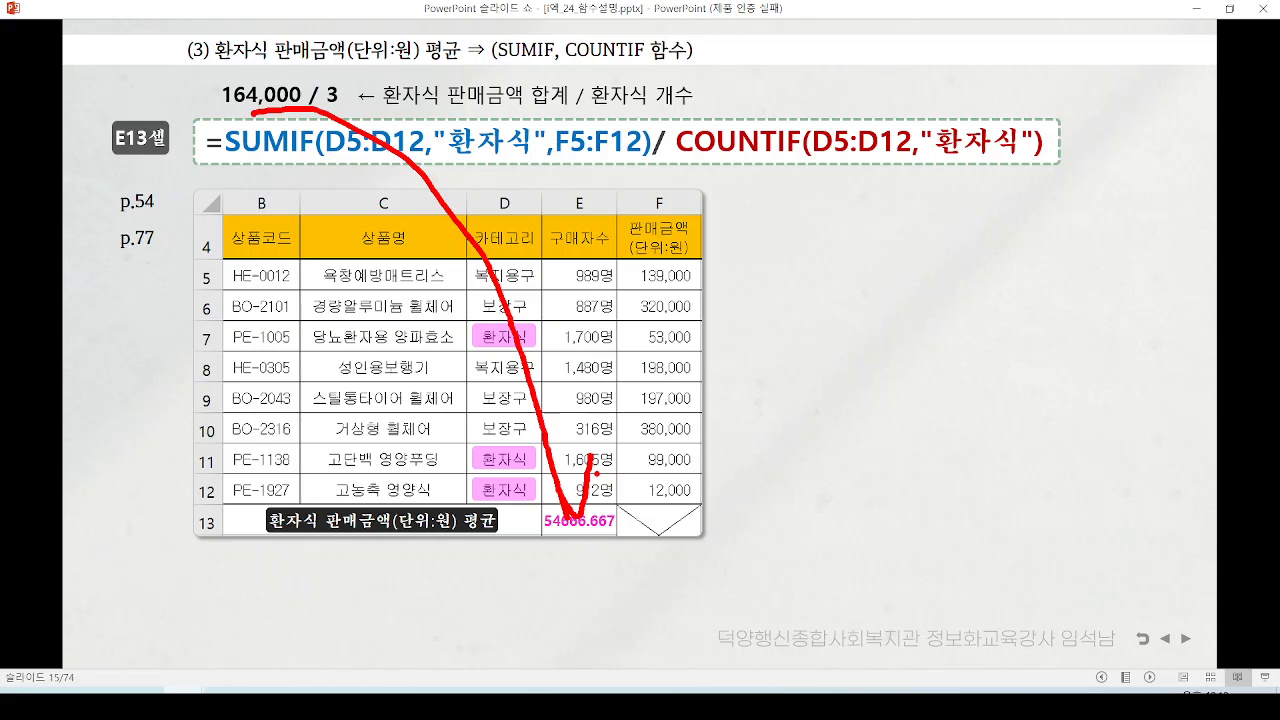
{"action": "key", "text": "e"}
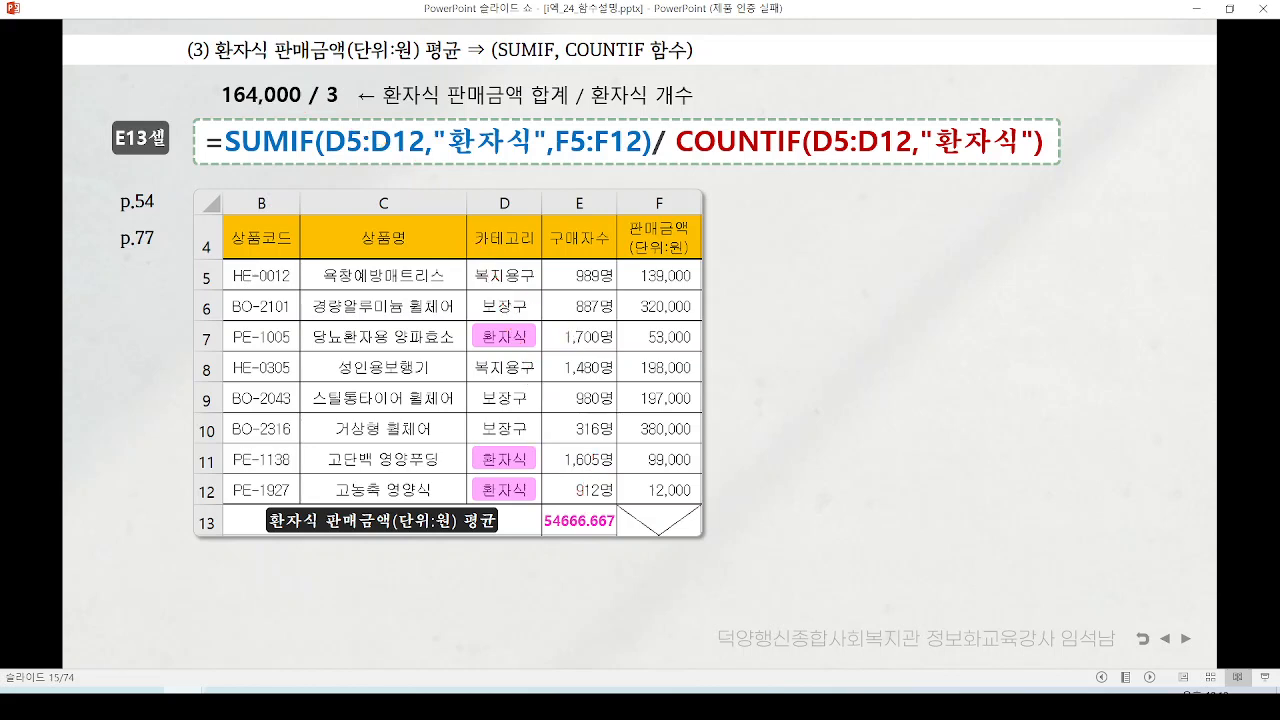
{"action": "left_click_drag", "start_coordinate": [224, 110], "coordinate": [226, 110]}
{"action": "left_click_drag", "start_coordinate": [509, 163], "coordinate": [639, 171]}
{"action": "mouse_move", "coordinate": [673, 117]}
{"action": "left_mouse_down"}
{"action": "mouse_move", "coordinate": [980, 166]}
{"action": "mouse_move", "coordinate": [1080, 168]}
{"action": "left_mouse_up"}
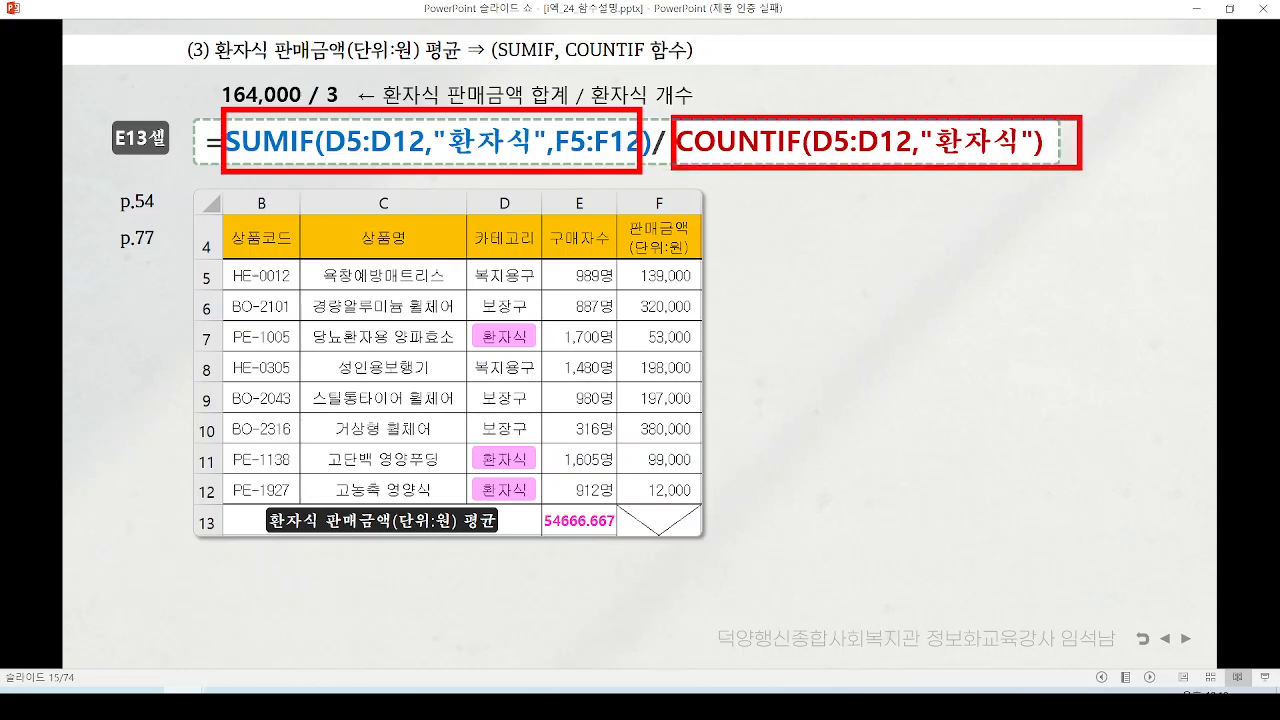
{"action": "key", "text": "e"}
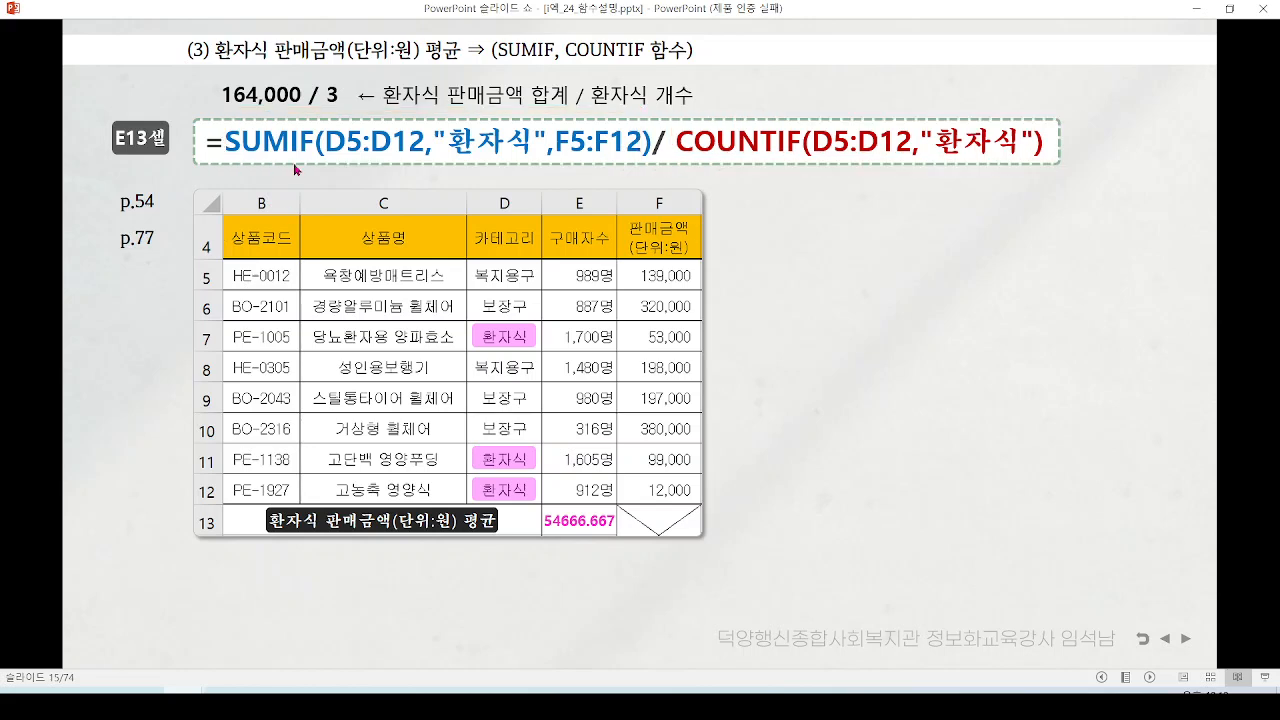
- Switch to the Excel workbook, select E13, box it and link it to the formula bar in red ink, and erase the ink
{"action": "left_click", "coordinate": [1193, 11]}
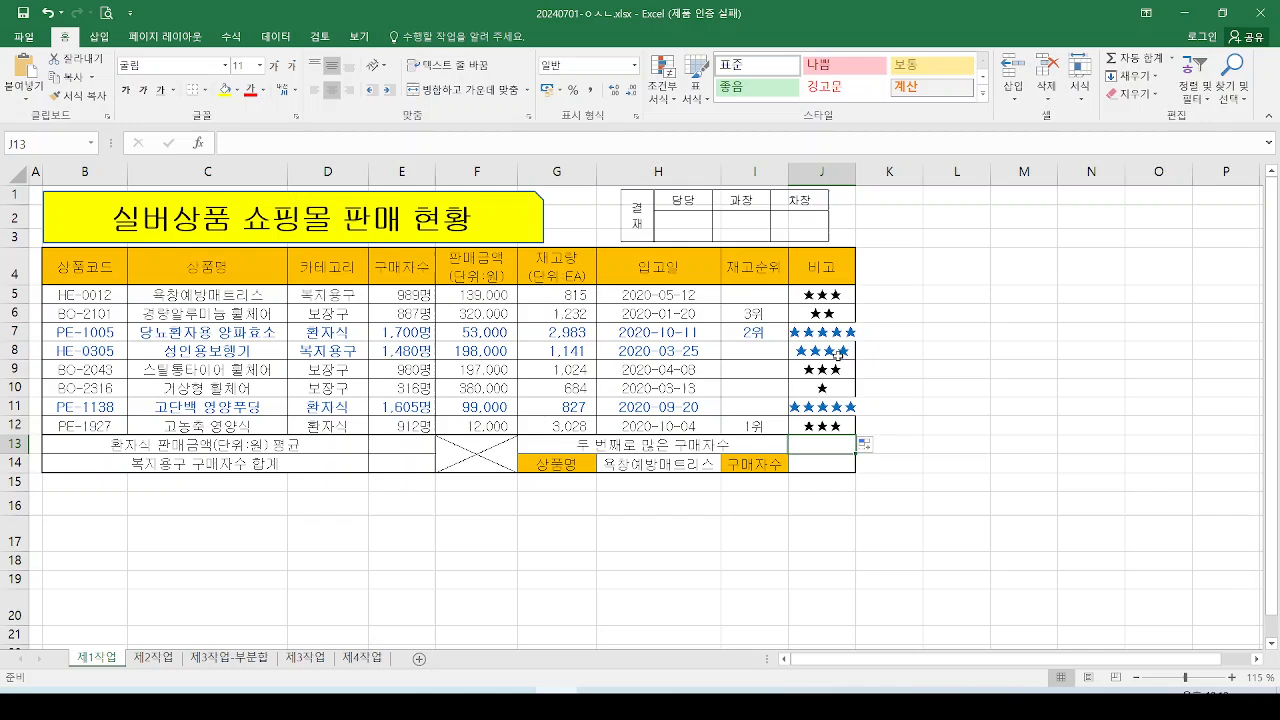
{"action": "left_click", "coordinate": [386, 450]}
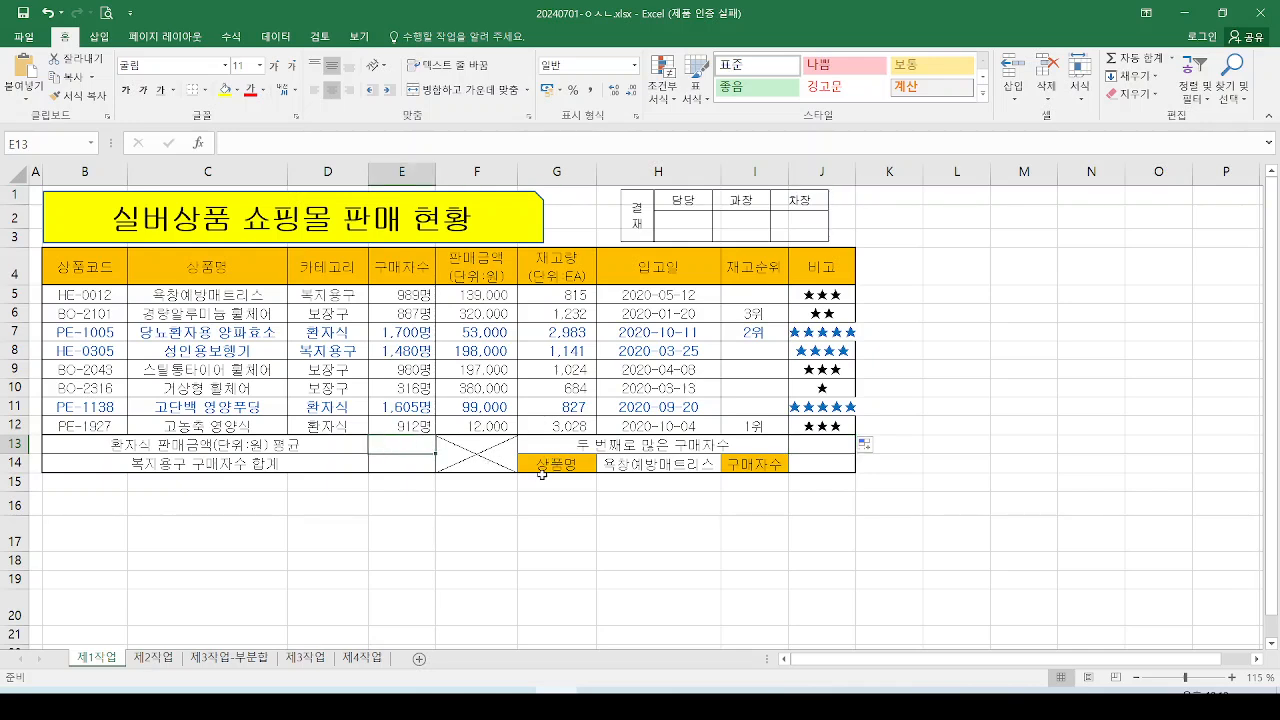
{"action": "left_click_drag", "start_coordinate": [359, 426], "coordinate": [462, 462]}
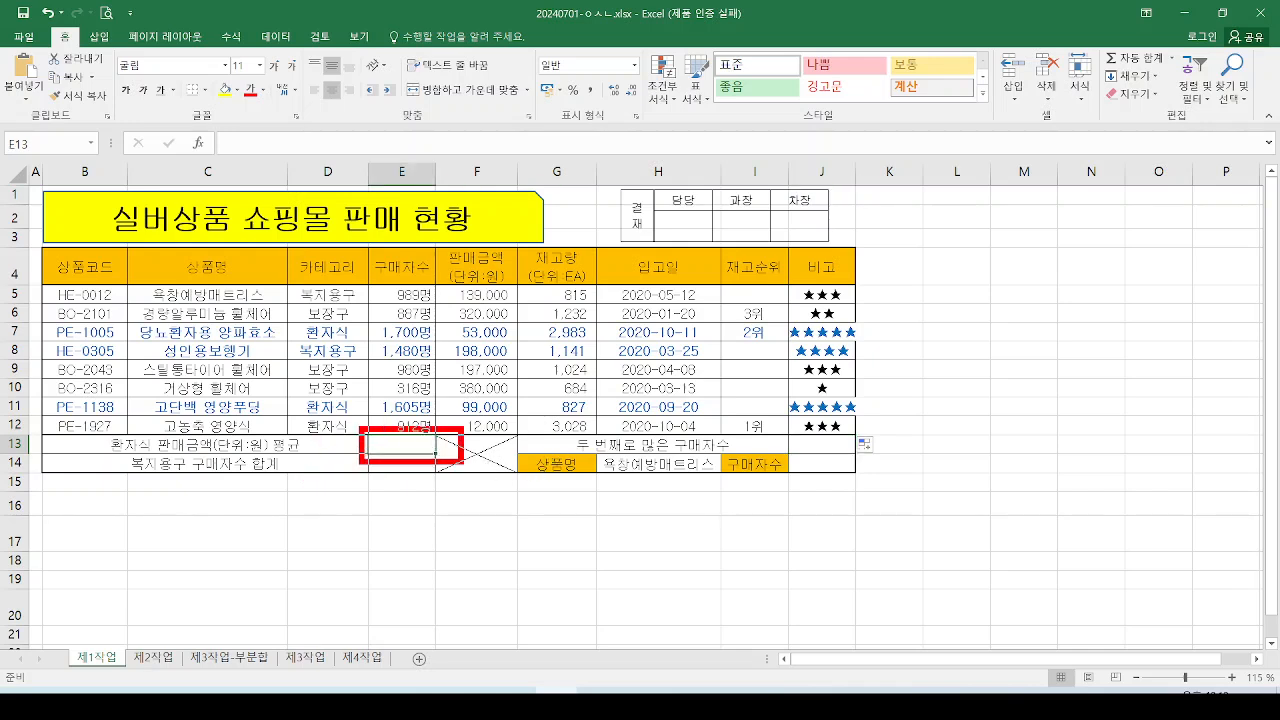
{"action": "mouse_move", "coordinate": [395, 373]}
{"action": "left_mouse_down"}
{"action": "mouse_move", "coordinate": [412, 437]}
{"action": "mouse_move", "coordinate": [250, 186]}
{"action": "mouse_move", "coordinate": [248, 156]}
{"action": "left_mouse_up"}
{"action": "left_click_drag", "start_coordinate": [256, 150], "coordinate": [298, 147]}
{"action": "key", "text": "Escape"}
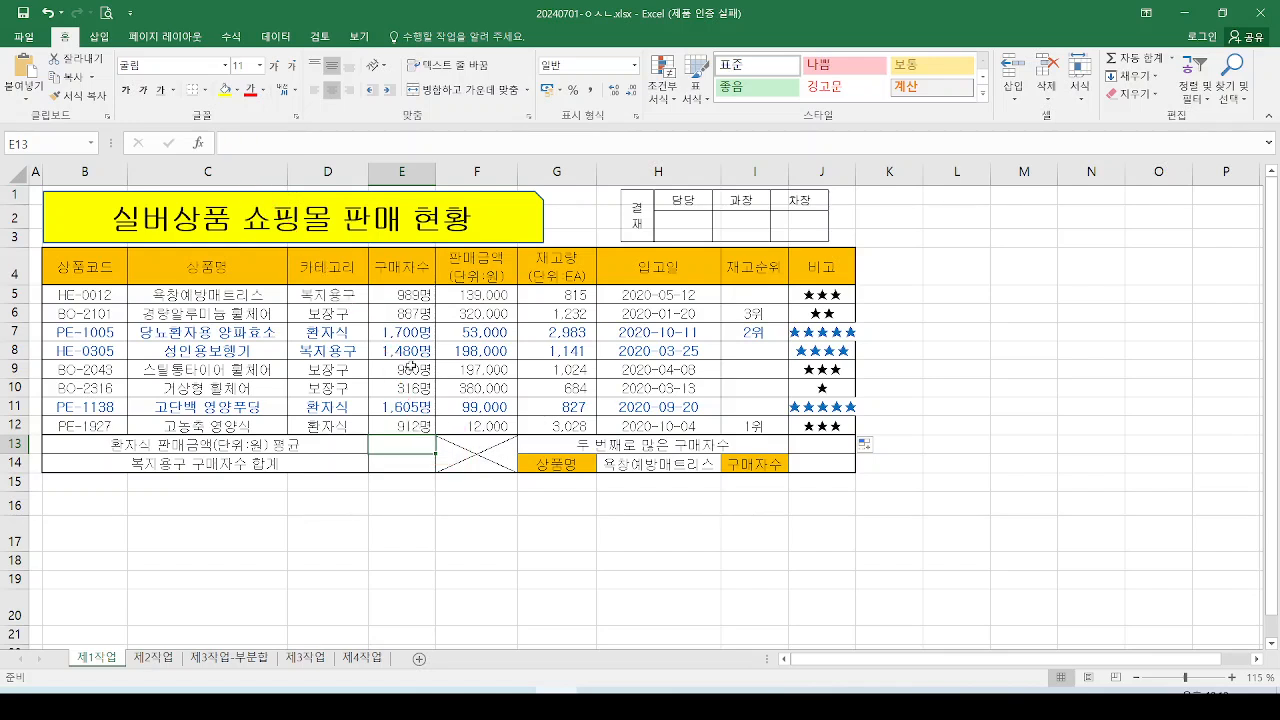
- Start a formula in E13 with =sumif
{"action": "left_click", "coordinate": [255, 146]}
{"action": "type", "text": "="}
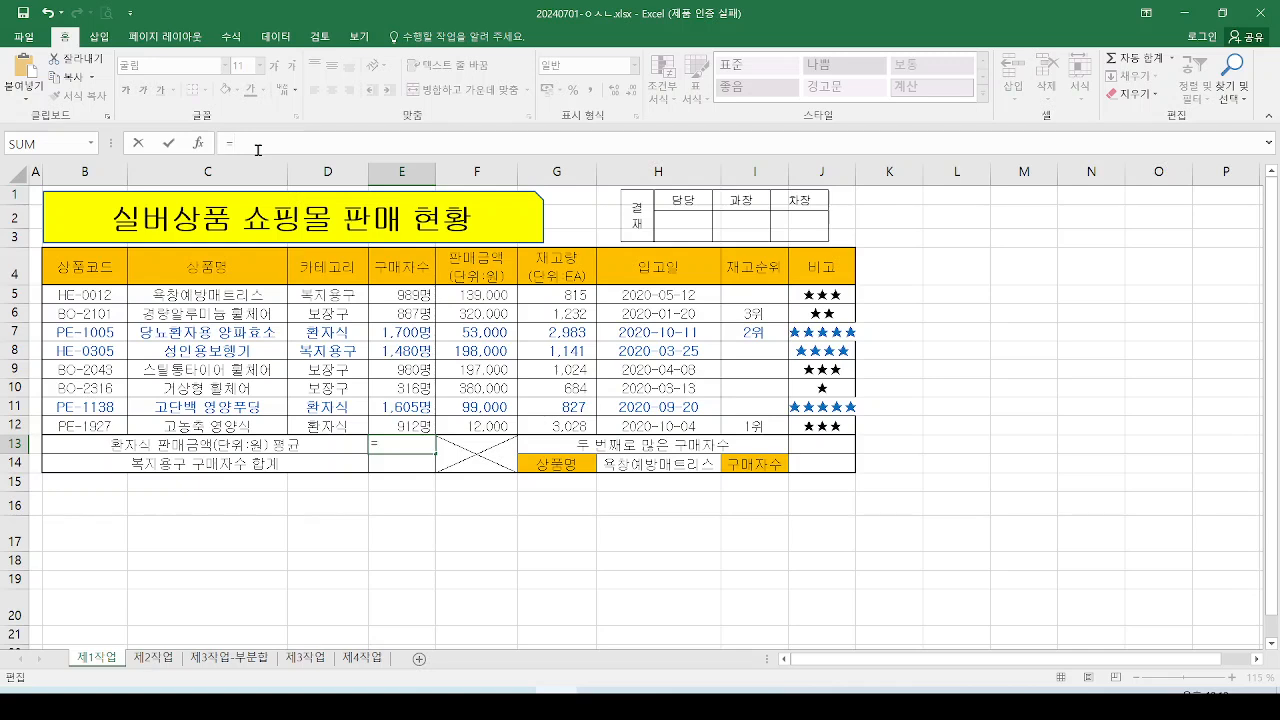
{"action": "type", "text": "sumif"}
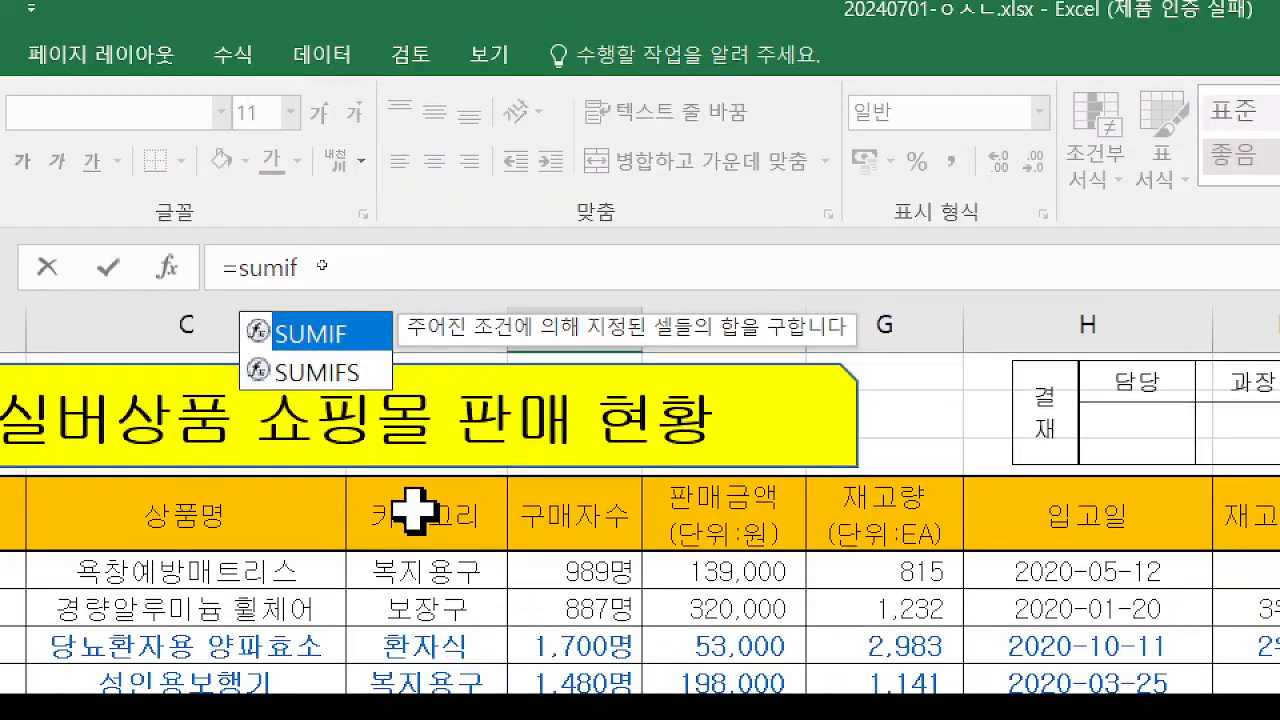
- Underline the suggested SUMIF function, circle its description and the word 합 in red ink, add a check mark, and erase the ink
{"action": "left_click_drag", "start_coordinate": [284, 353], "coordinate": [366, 352]}
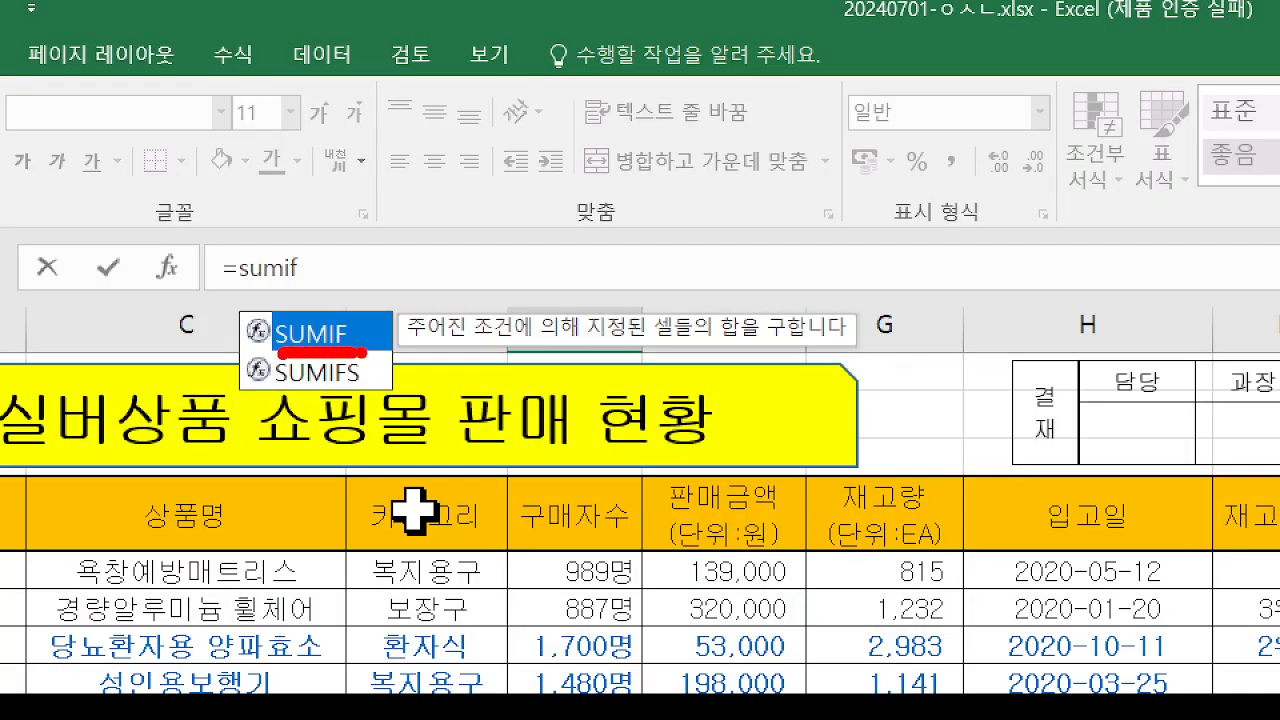
{"action": "mouse_move", "coordinate": [385, 297]}
{"action": "left_mouse_down"}
{"action": "mouse_move", "coordinate": [446, 352]}
{"action": "mouse_move", "coordinate": [888, 342]}
{"action": "mouse_move", "coordinate": [672, 282]}
{"action": "mouse_move", "coordinate": [388, 292]}
{"action": "left_mouse_up"}
{"action": "left_click_drag", "start_coordinate": [426, 238], "coordinate": [556, 192]}
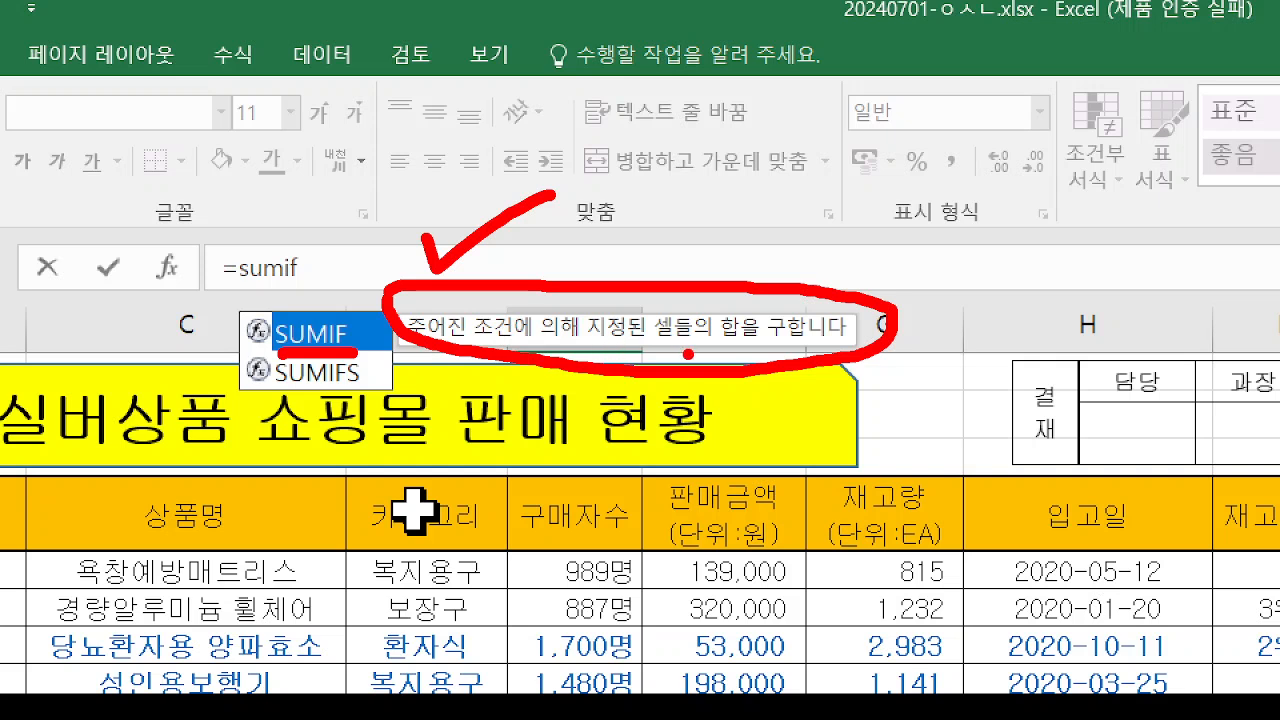
{"action": "mouse_move", "coordinate": [755, 353]}
{"action": "left_mouse_down"}
{"action": "mouse_move", "coordinate": [750, 315]}
{"action": "mouse_move", "coordinate": [740, 372]}
{"action": "left_mouse_up"}
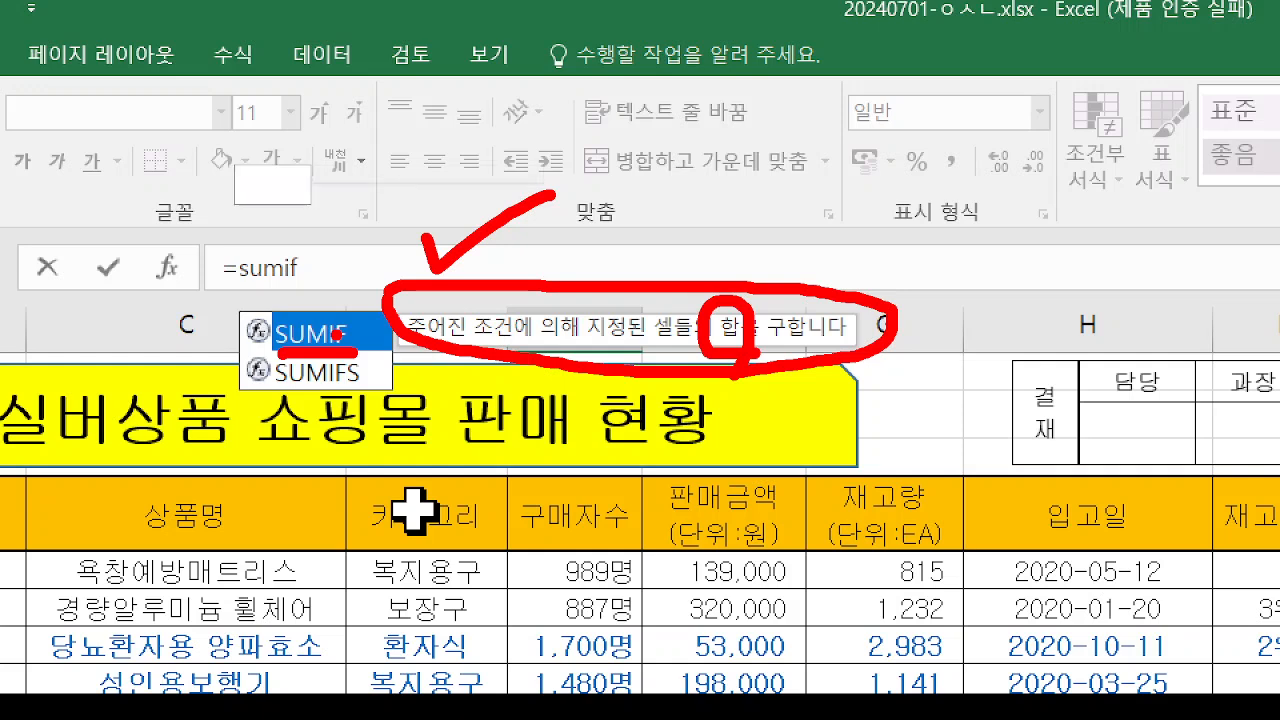
{"action": "key", "text": "Escape"}
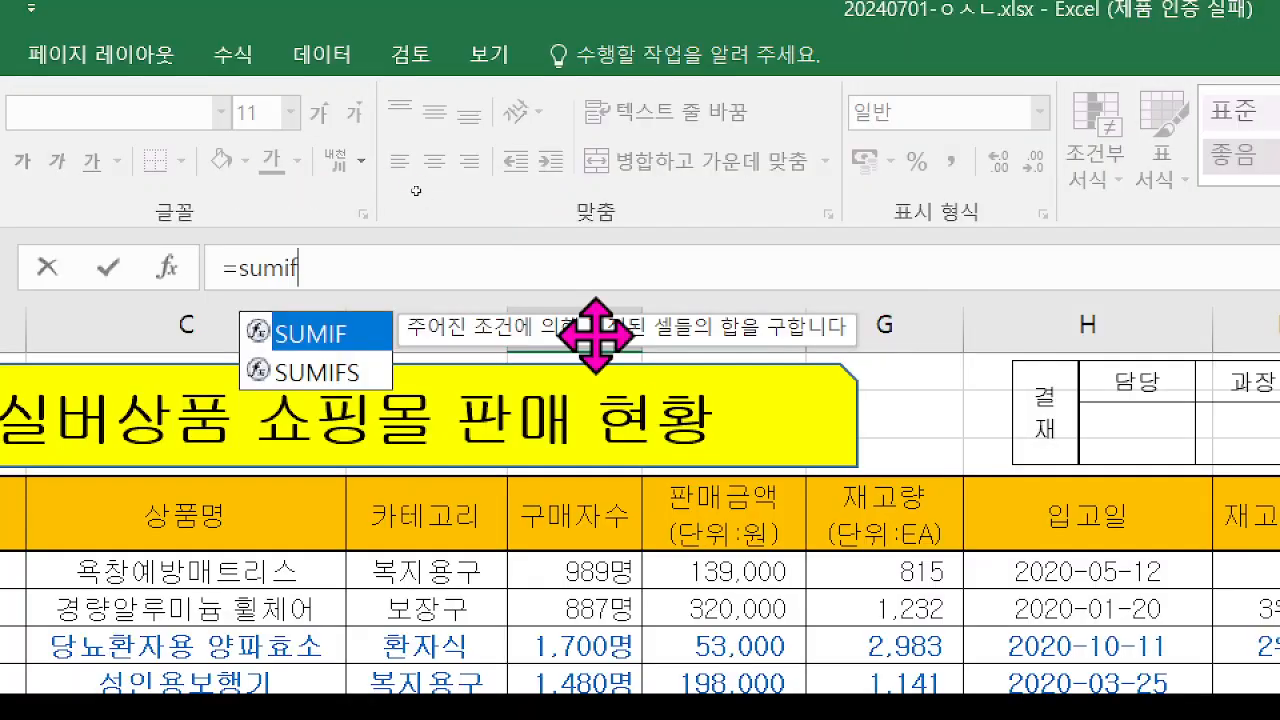
- Insert the SUMIF function, box the 카테고리 values in red, and enter D5:D12 as its range argument
{"action": "double_click", "coordinate": [316, 336]}
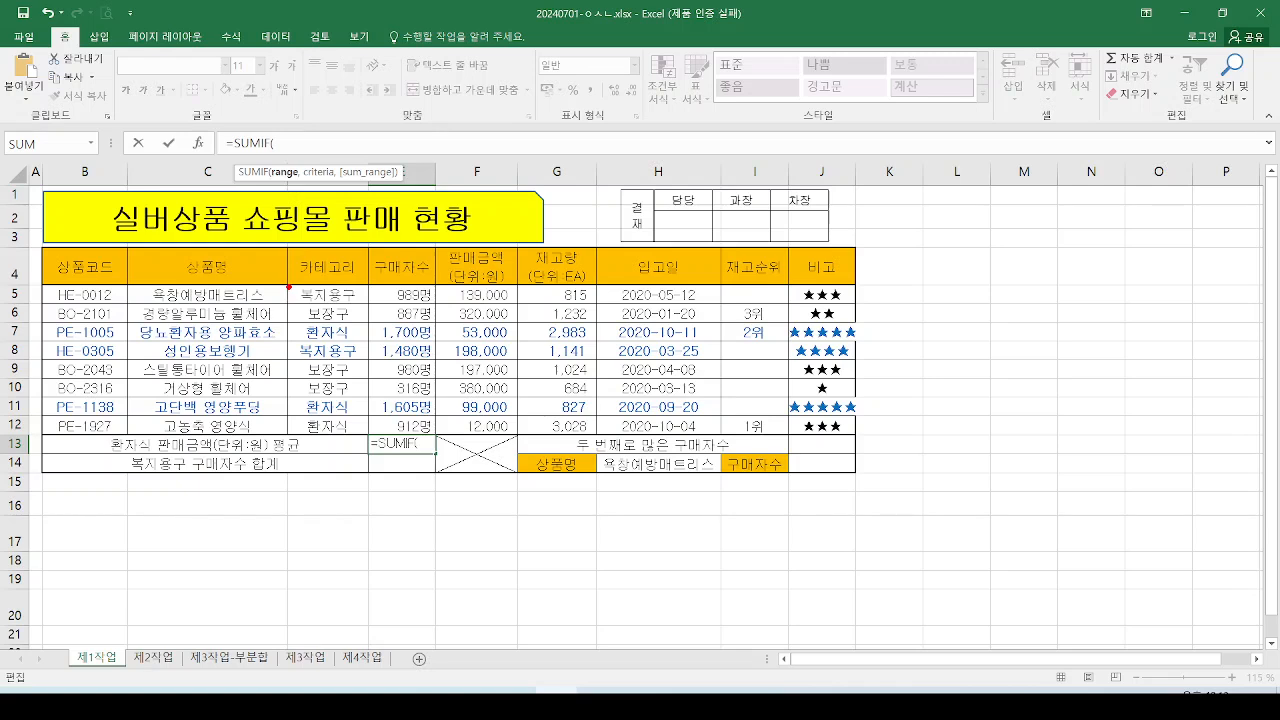
{"action": "left_click_drag", "start_coordinate": [288, 286], "coordinate": [328, 425]}
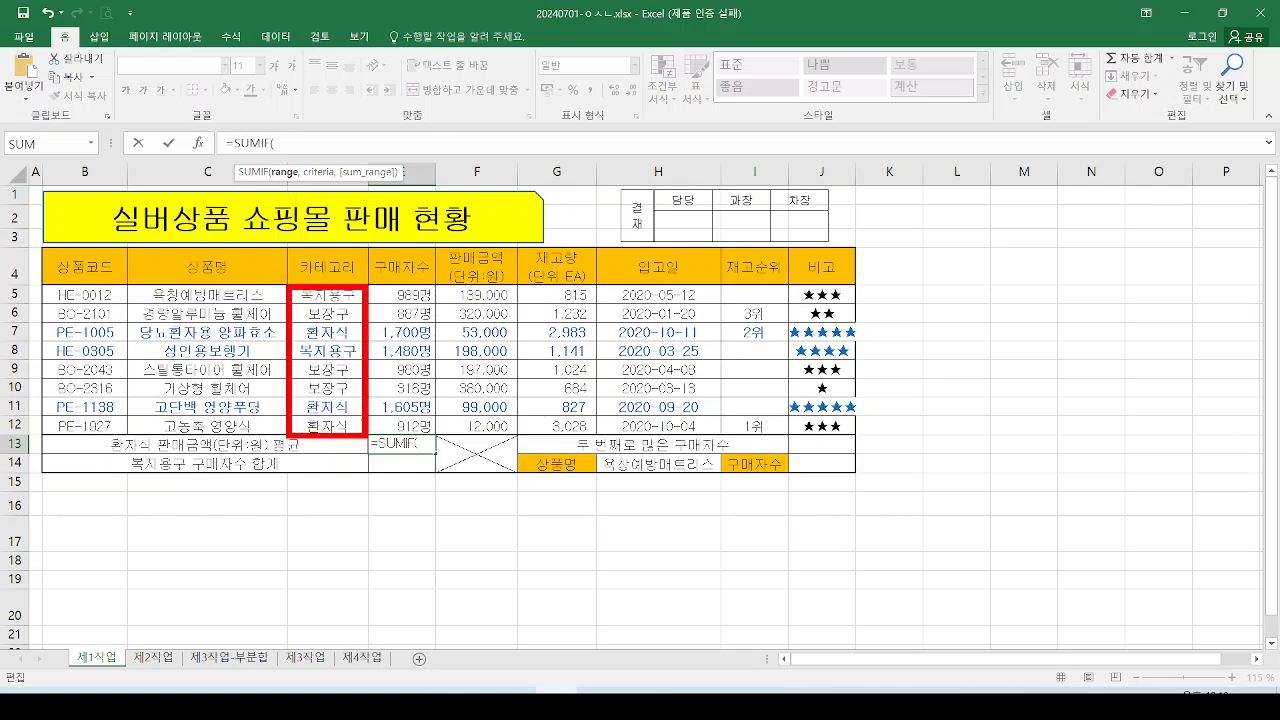
{"action": "left_click_drag", "start_coordinate": [345, 295], "coordinate": [330, 425]}
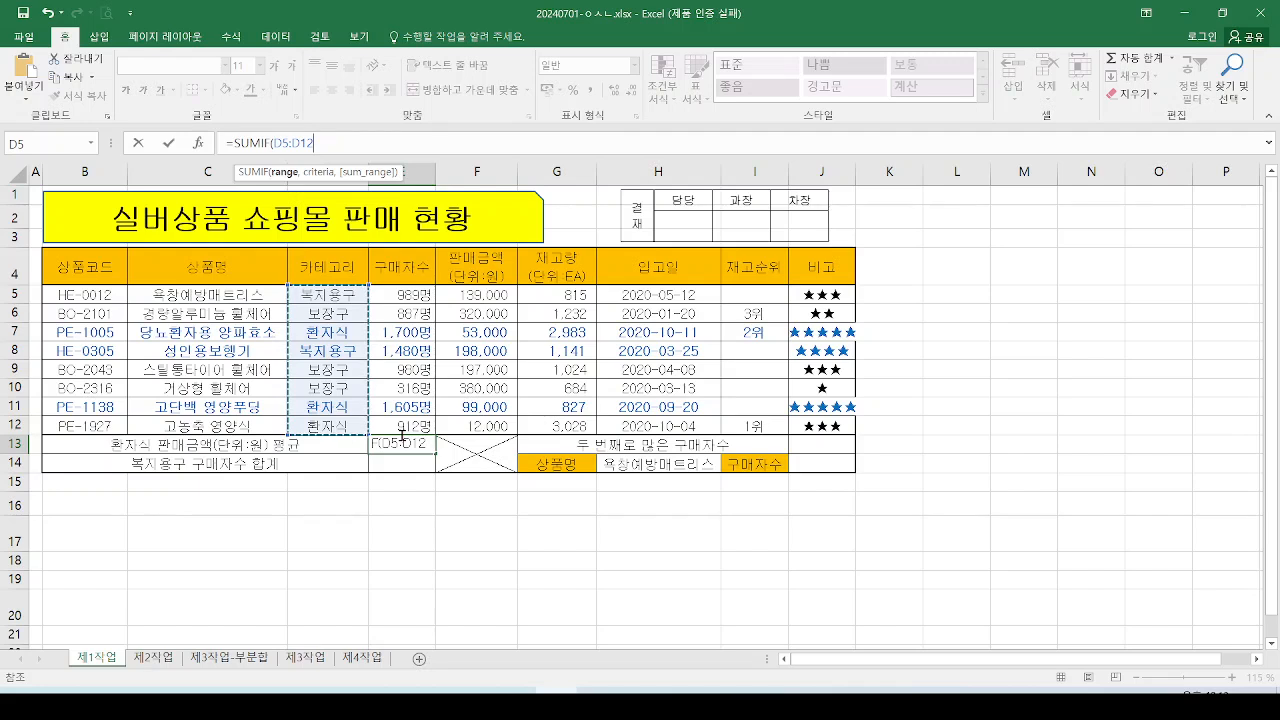
{"action": "type", "text": ","}
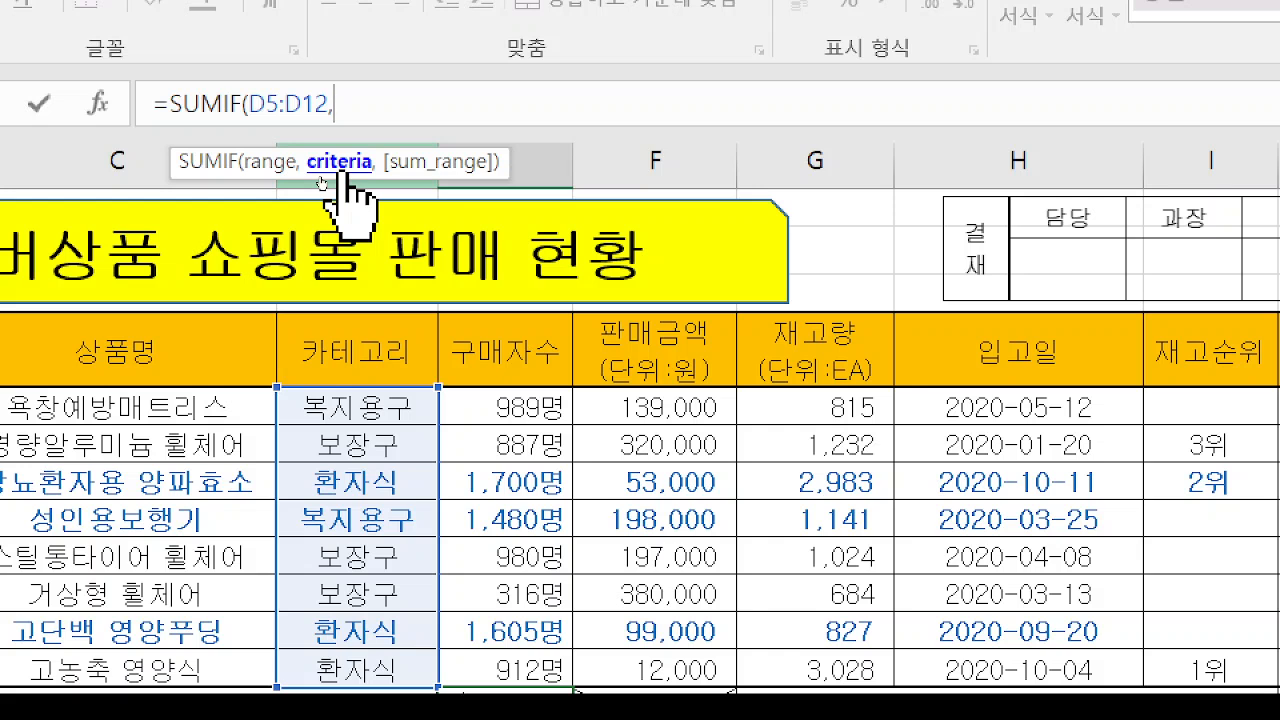
- Enter "환자식" in quotation marks as the SUMIF criteria, followed by a comma
{"action": "type", "text": "\"g"}
{"action": "key", "text": "BackSpace"}
{"action": "type", "text": "환자"}
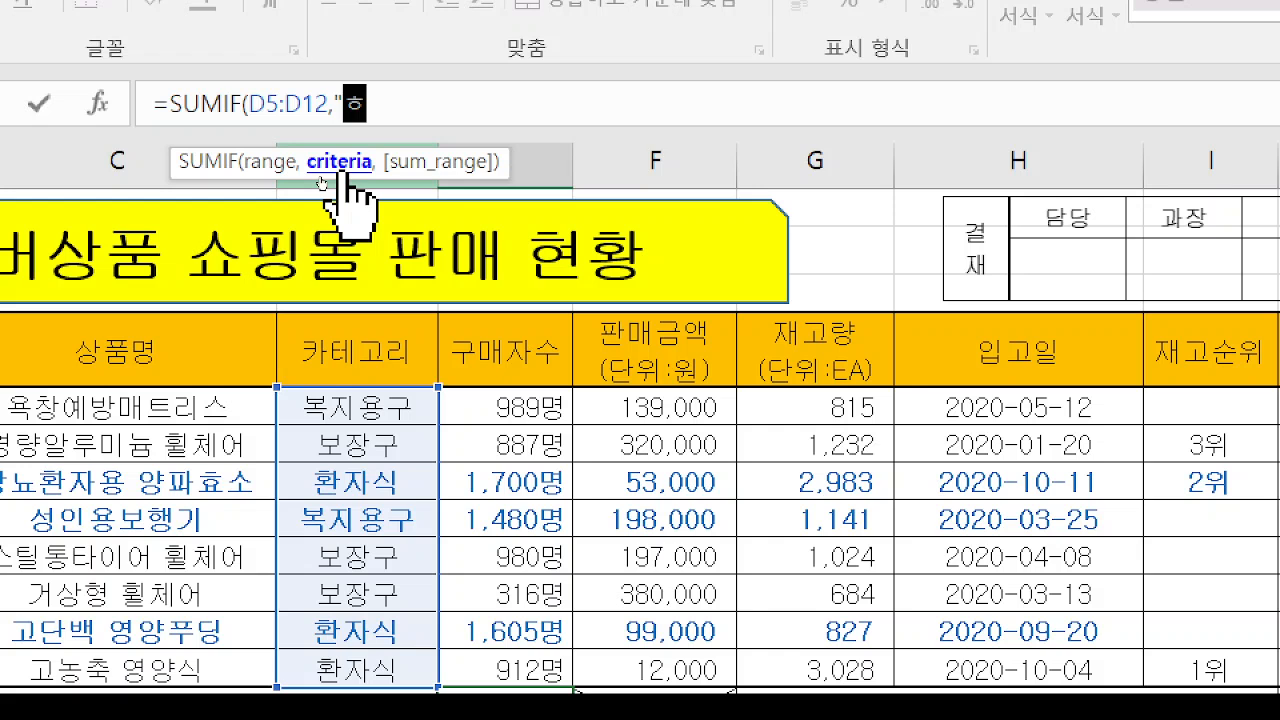
{"action": "type", "text": "식"}
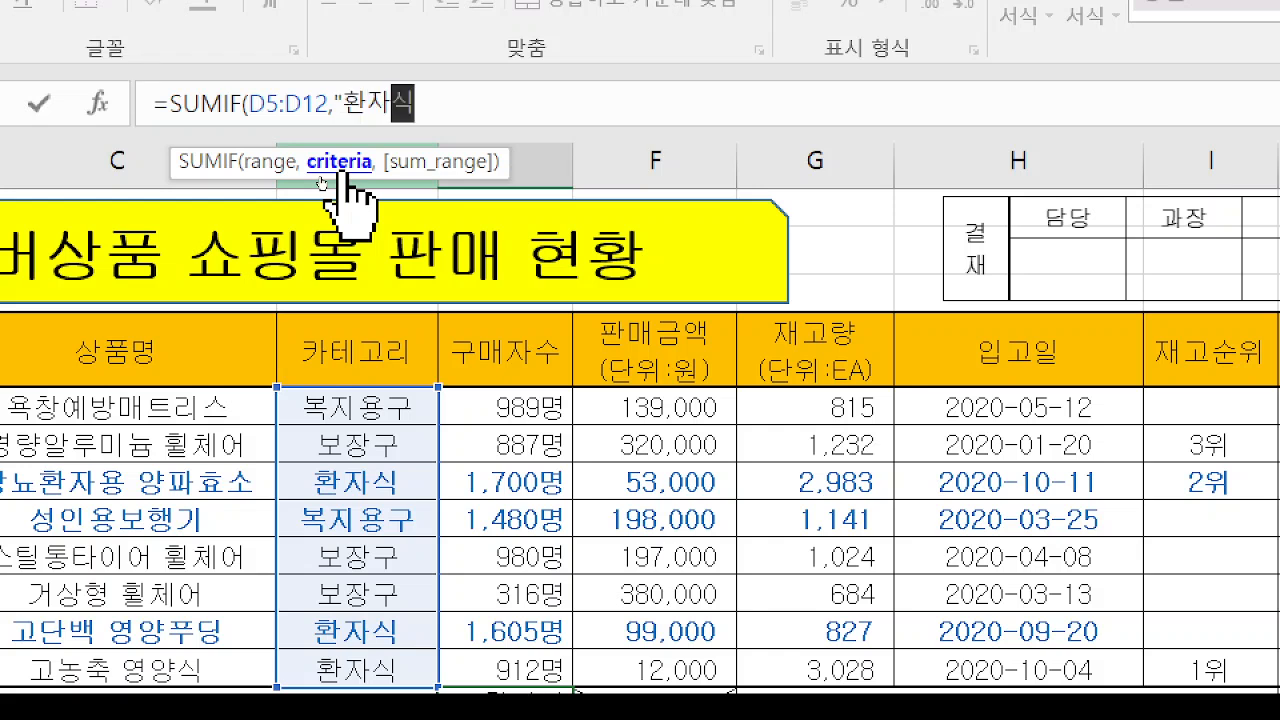
{"action": "type", "text": "\""}
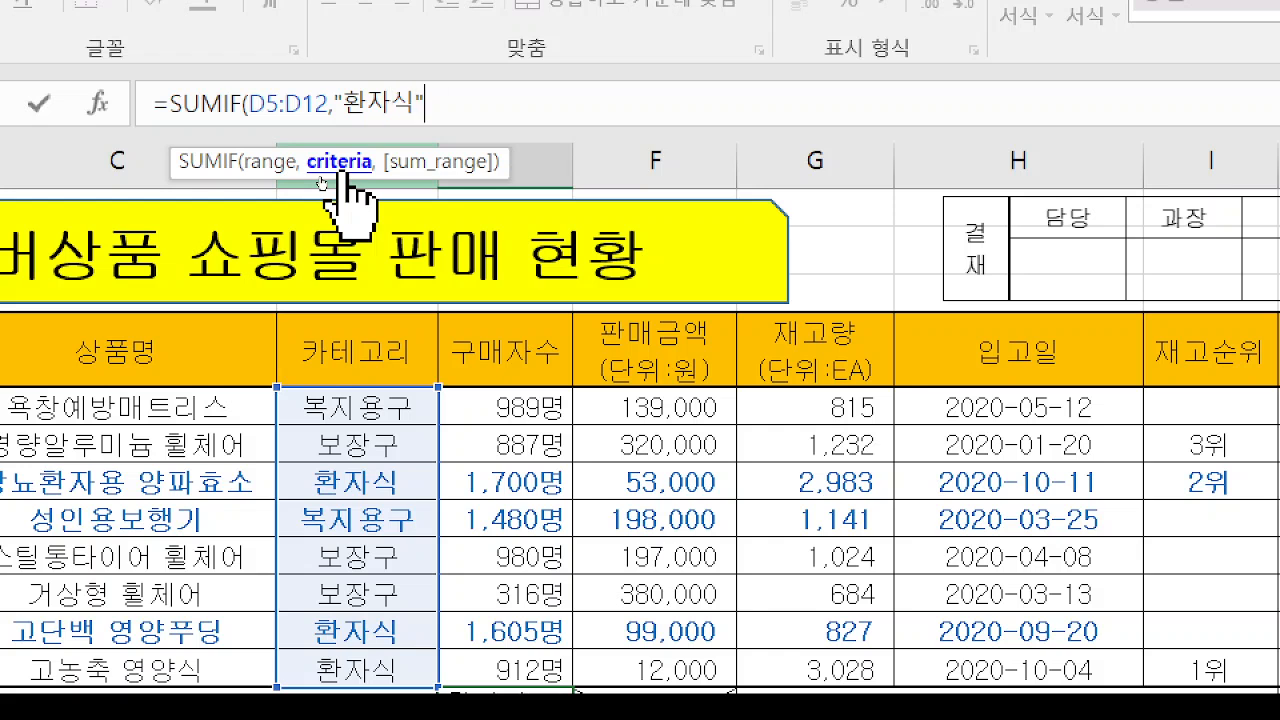
{"action": "type", "text": ","}
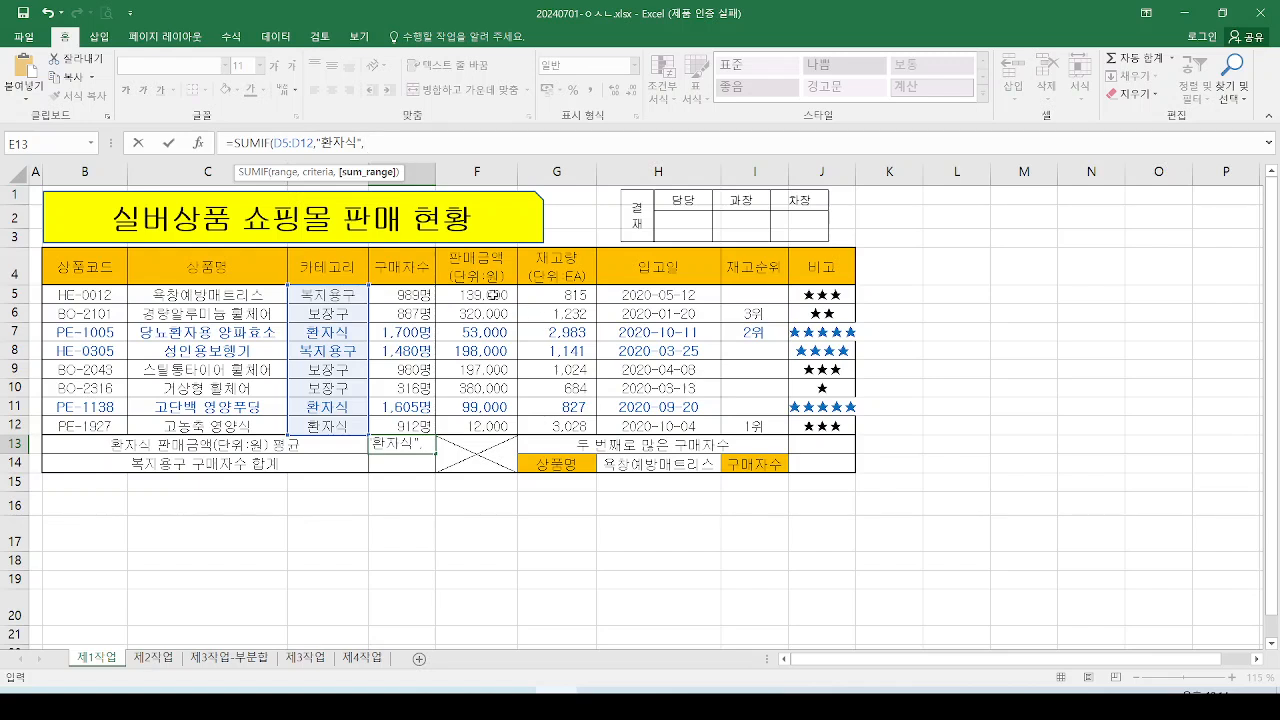
- Add F5:F12 as the sum range, close the parenthesis, and commit the SUMIF formula in E13
{"action": "left_click_drag", "start_coordinate": [492, 295], "coordinate": [487, 424]}
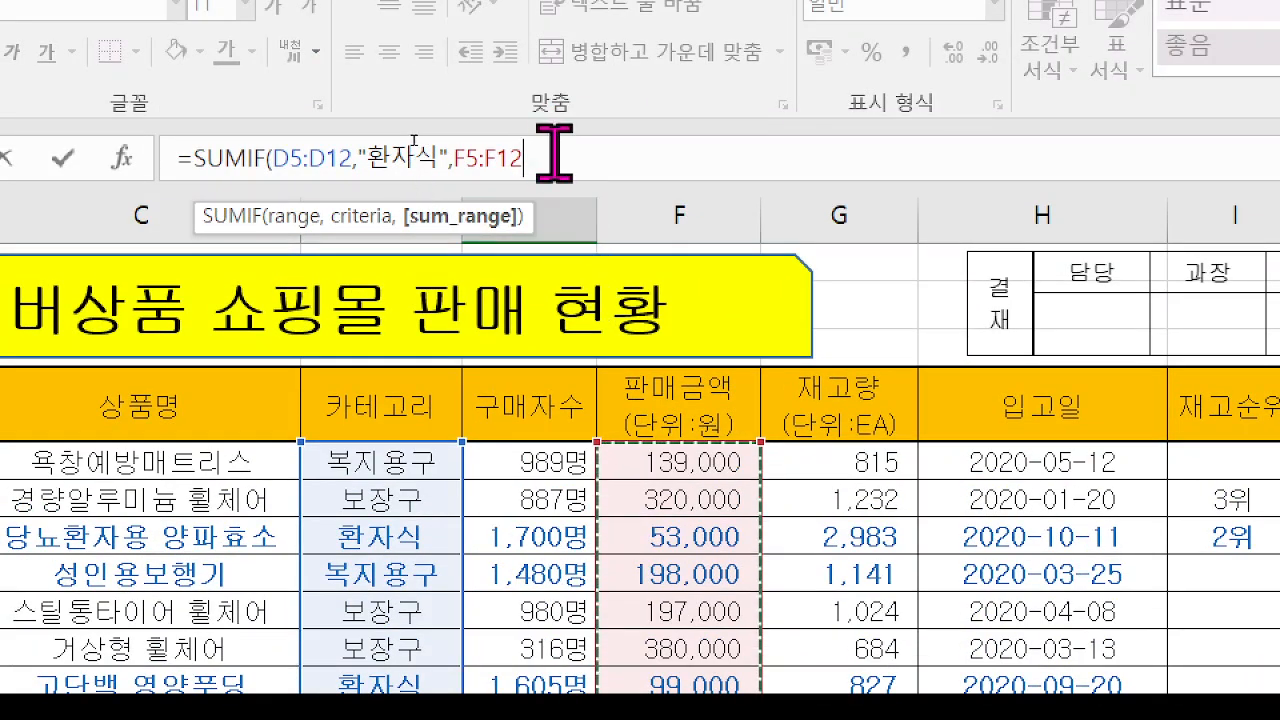
{"action": "type", "text": ")"}
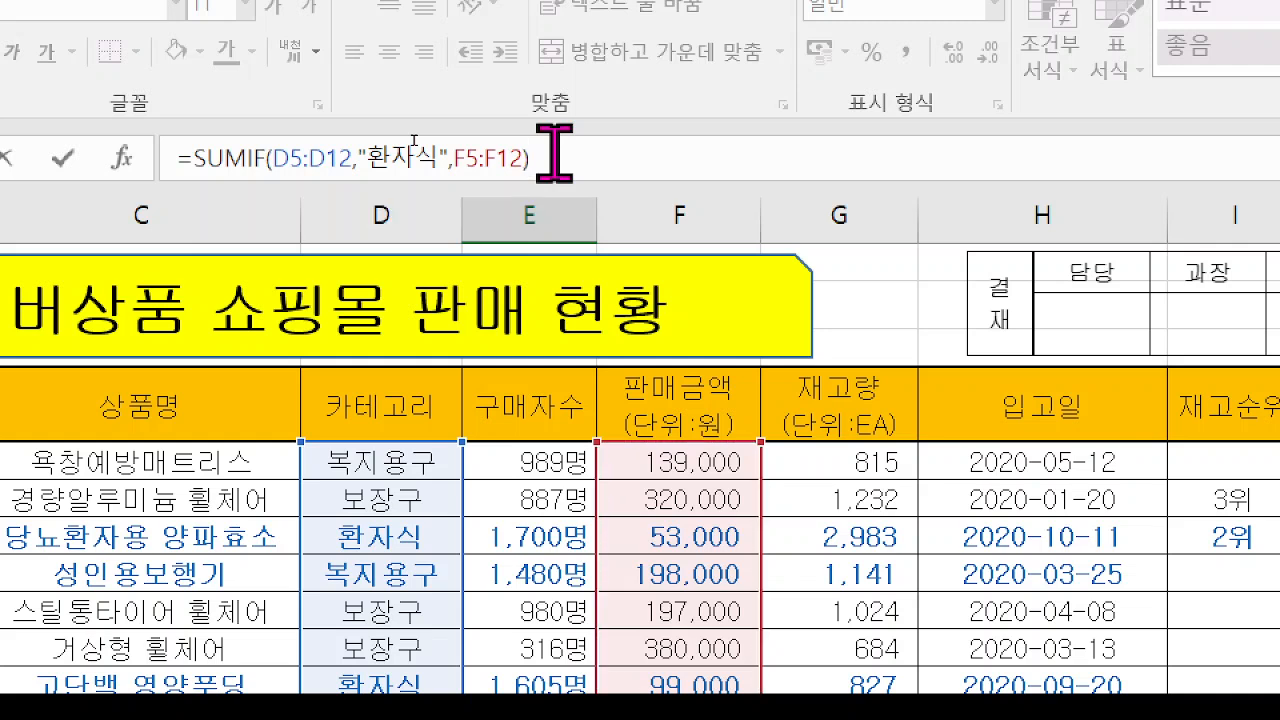
{"action": "key", "text": "Return"}
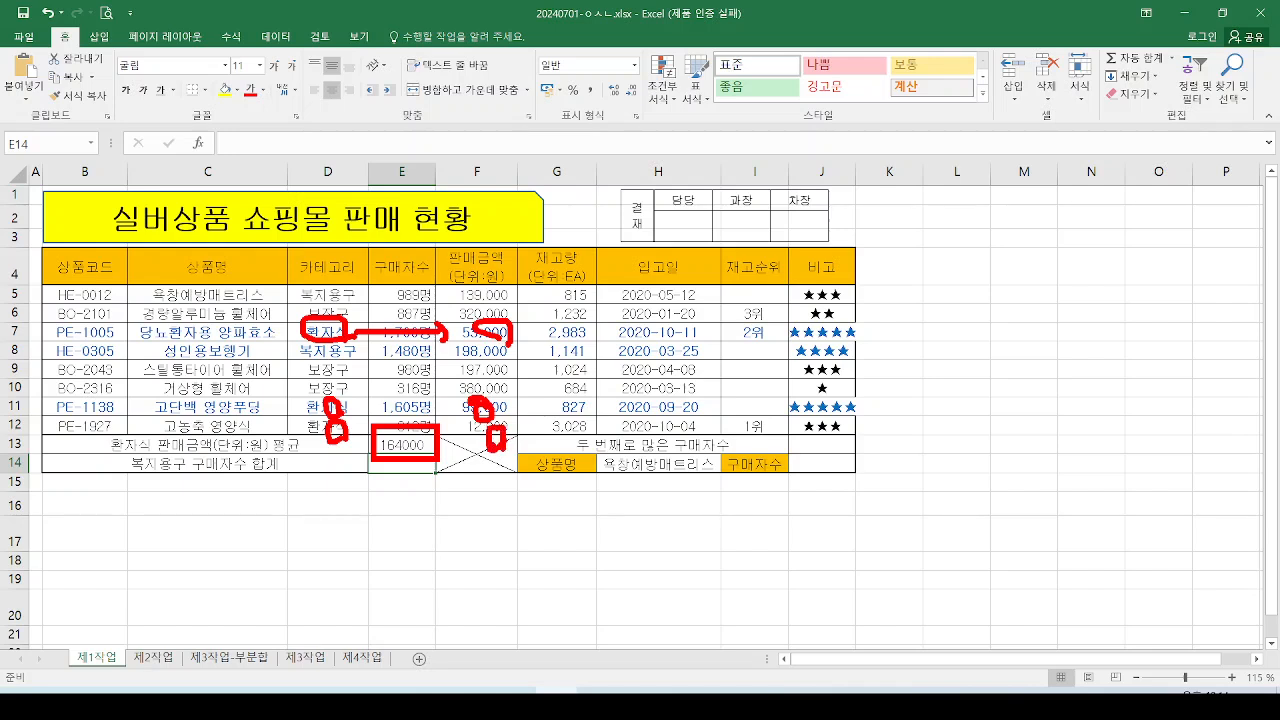
- Reopen the E13 formula for editing and append /count after the SUMIF part
{"action": "left_click", "coordinate": [415, 443]}
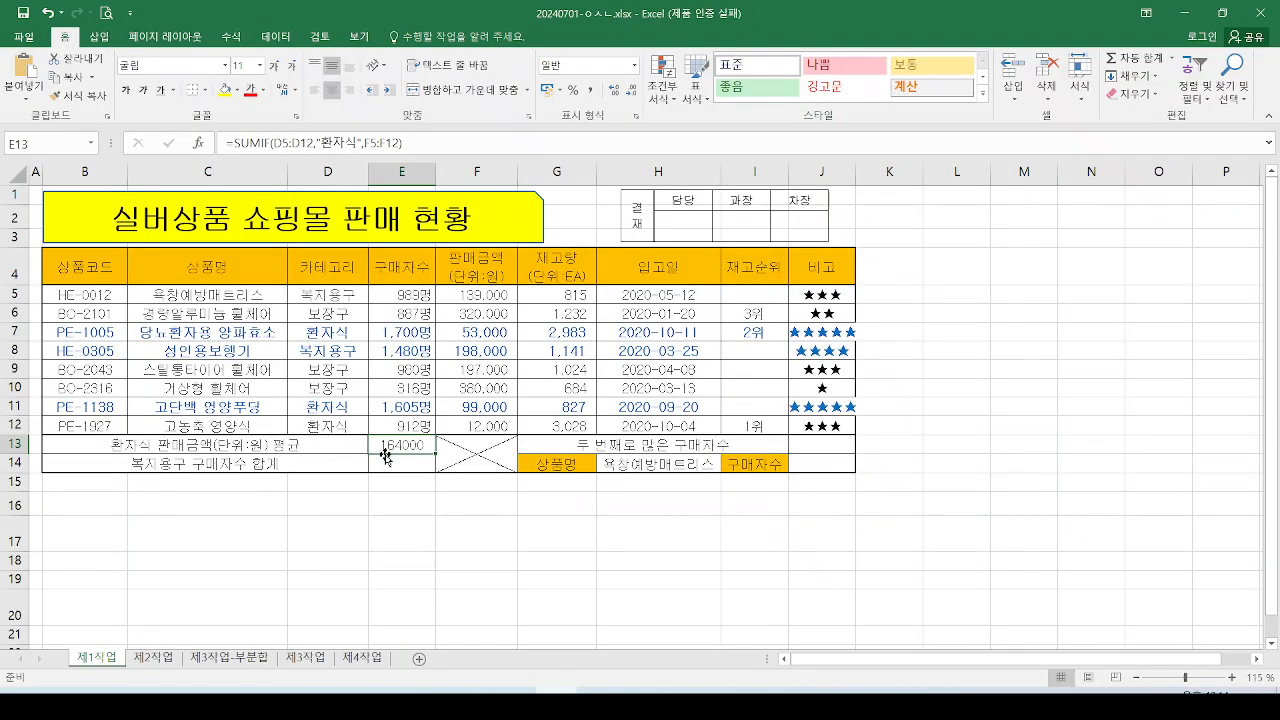
{"action": "left_click", "coordinate": [430, 143]}
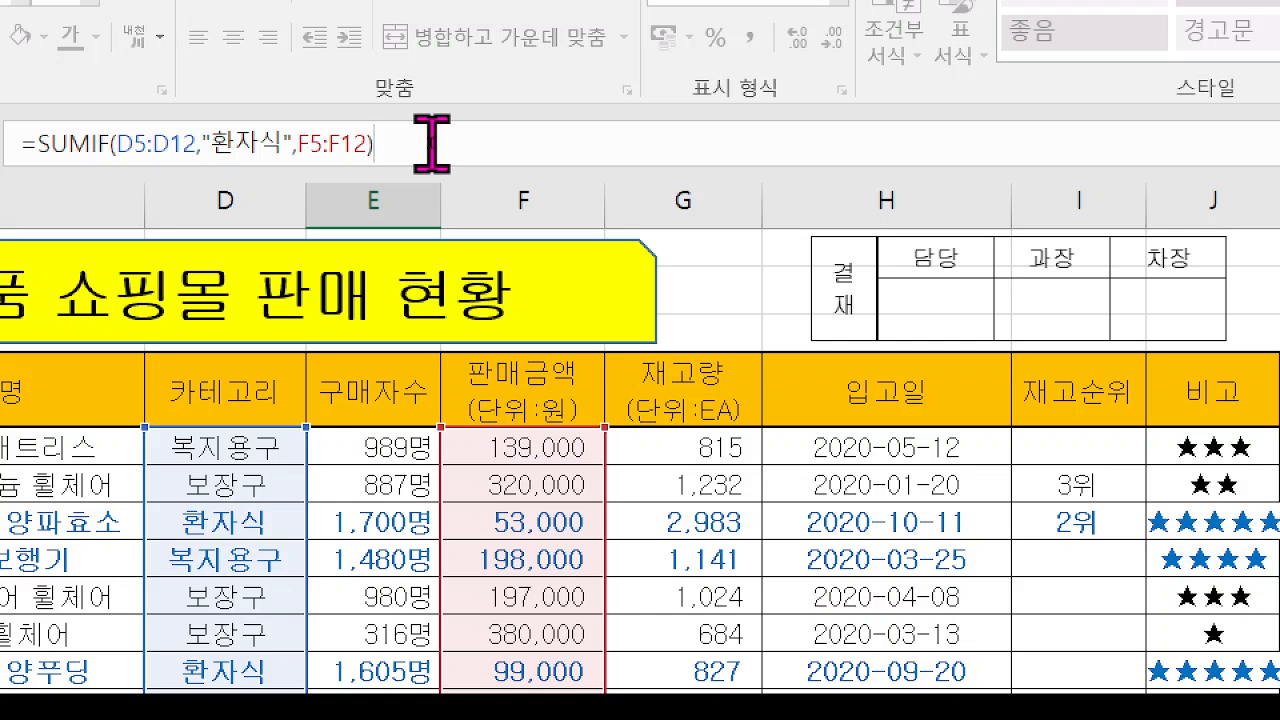
{"action": "type", "text": "/"}
{"action": "type", "text": "ㅈ"}
{"action": "key", "text": "BackSpace"}
{"action": "type", "text": "count"}
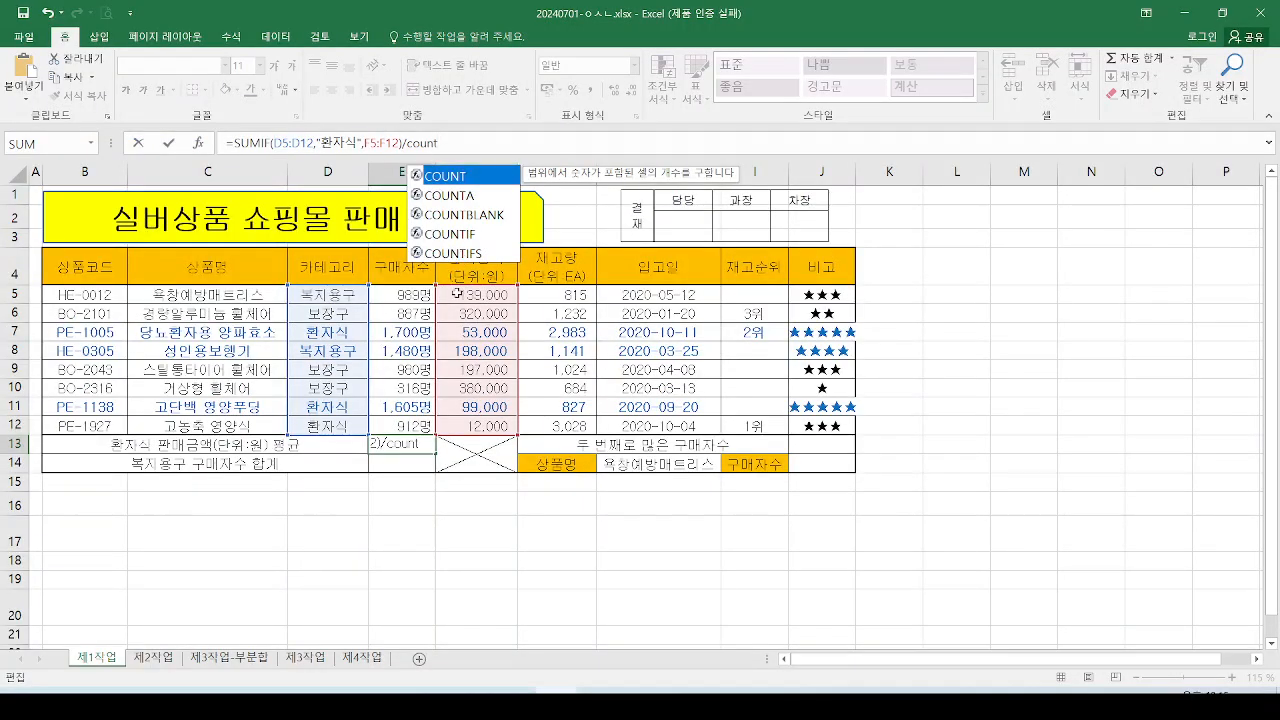
- Box COUNTA, COUNTIF and COUNT in the suggestions, cross out COUNT, check the other two in red ink, and erase the ink
{"action": "left_click_drag", "start_coordinate": [406, 186], "coordinate": [481, 204]}
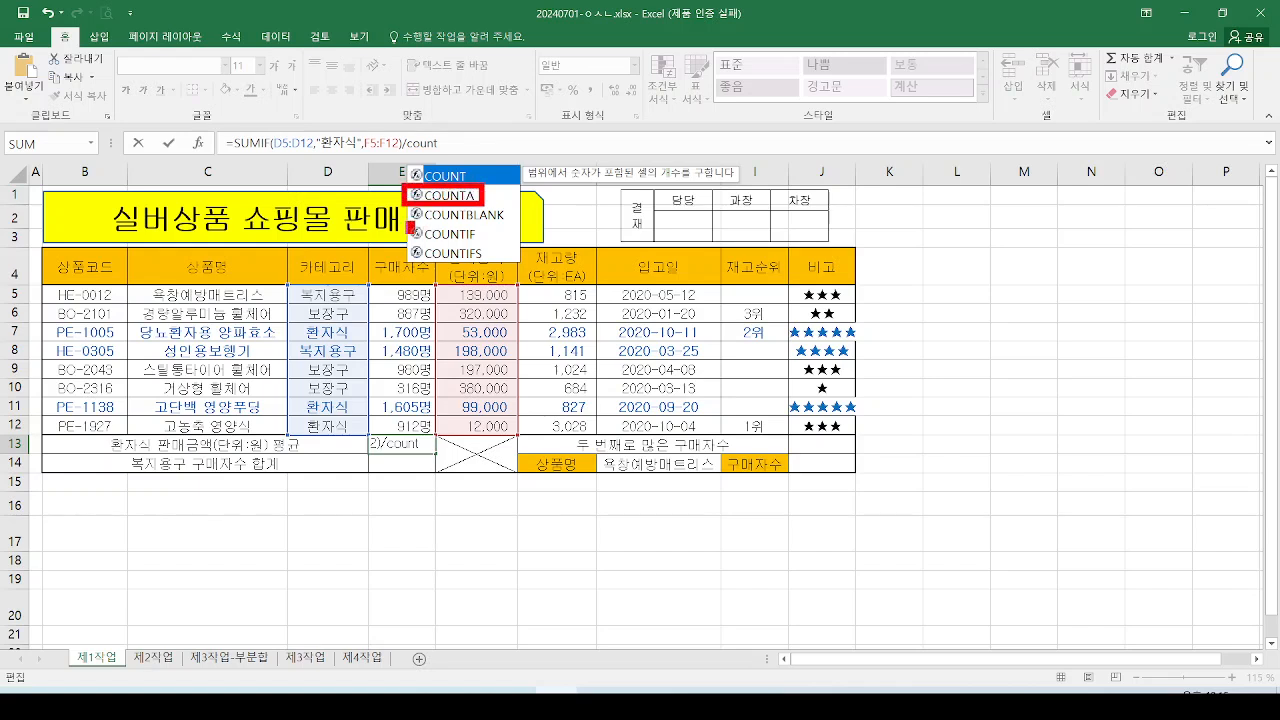
{"action": "left_click_drag", "start_coordinate": [410, 227], "coordinate": [486, 245]}
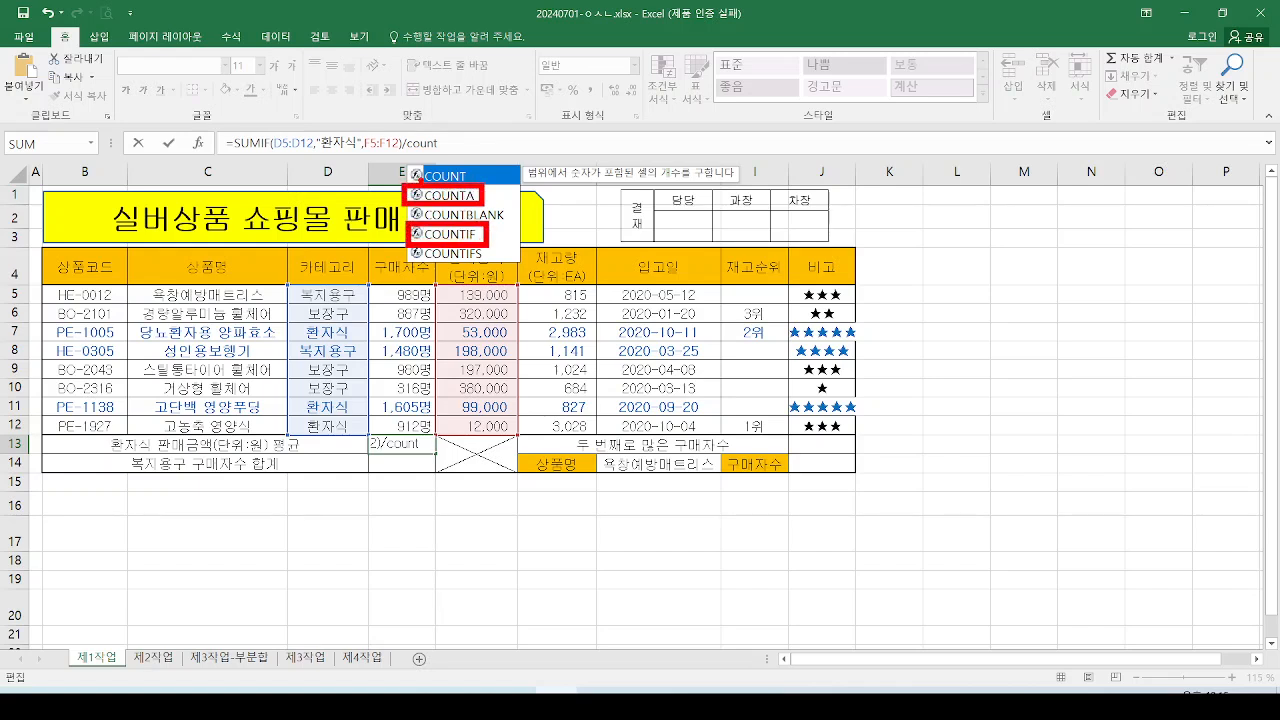
{"action": "left_click_drag", "start_coordinate": [403, 166], "coordinate": [479, 185]}
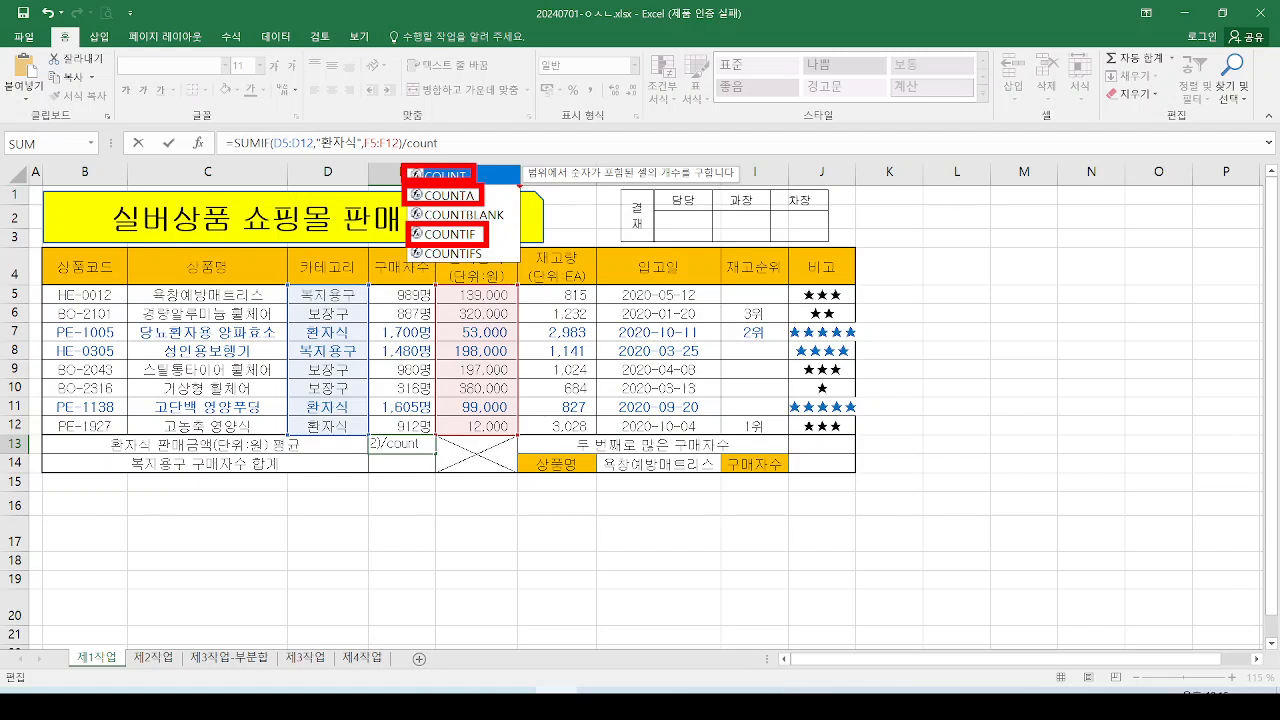
{"action": "mouse_move", "coordinate": [508, 144]}
{"action": "left_mouse_down"}
{"action": "mouse_move", "coordinate": [494, 162]}
{"action": "mouse_move", "coordinate": [525, 176]}
{"action": "left_mouse_up"}
{"action": "left_click_drag", "start_coordinate": [501, 231], "coordinate": [537, 226]}
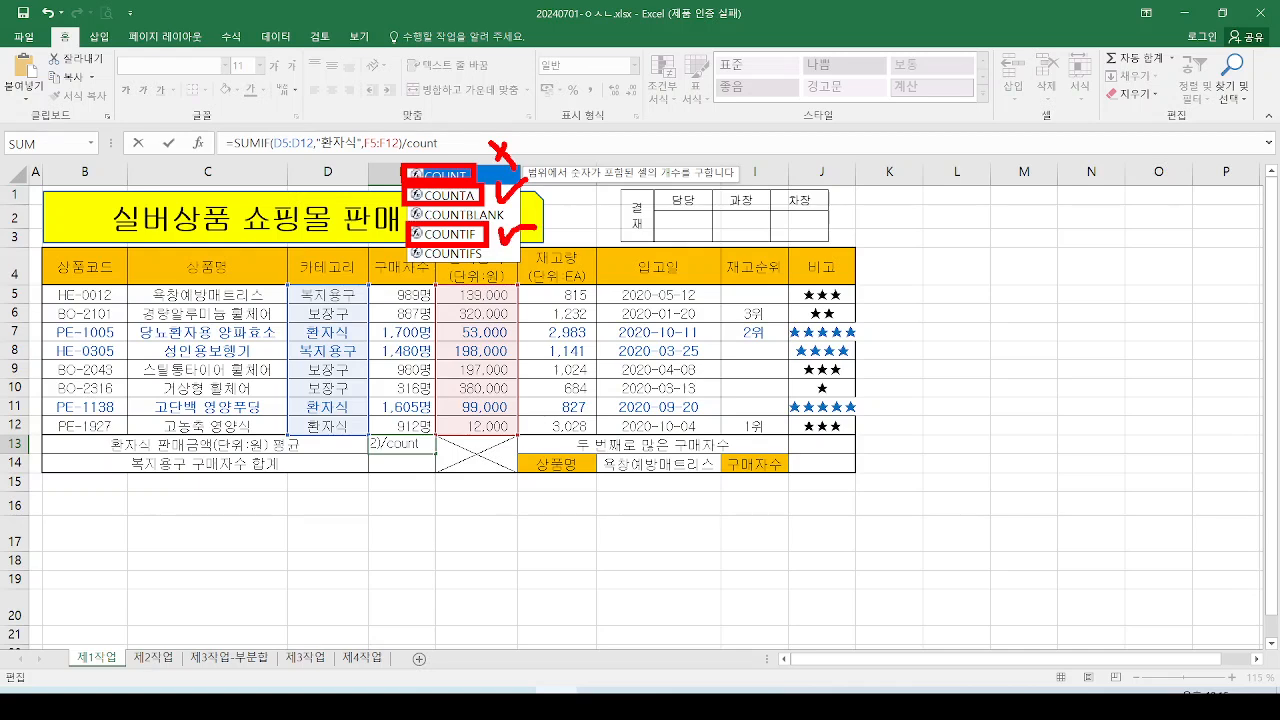
{"action": "left_click_drag", "start_coordinate": [403, 157], "coordinate": [402, 305]}
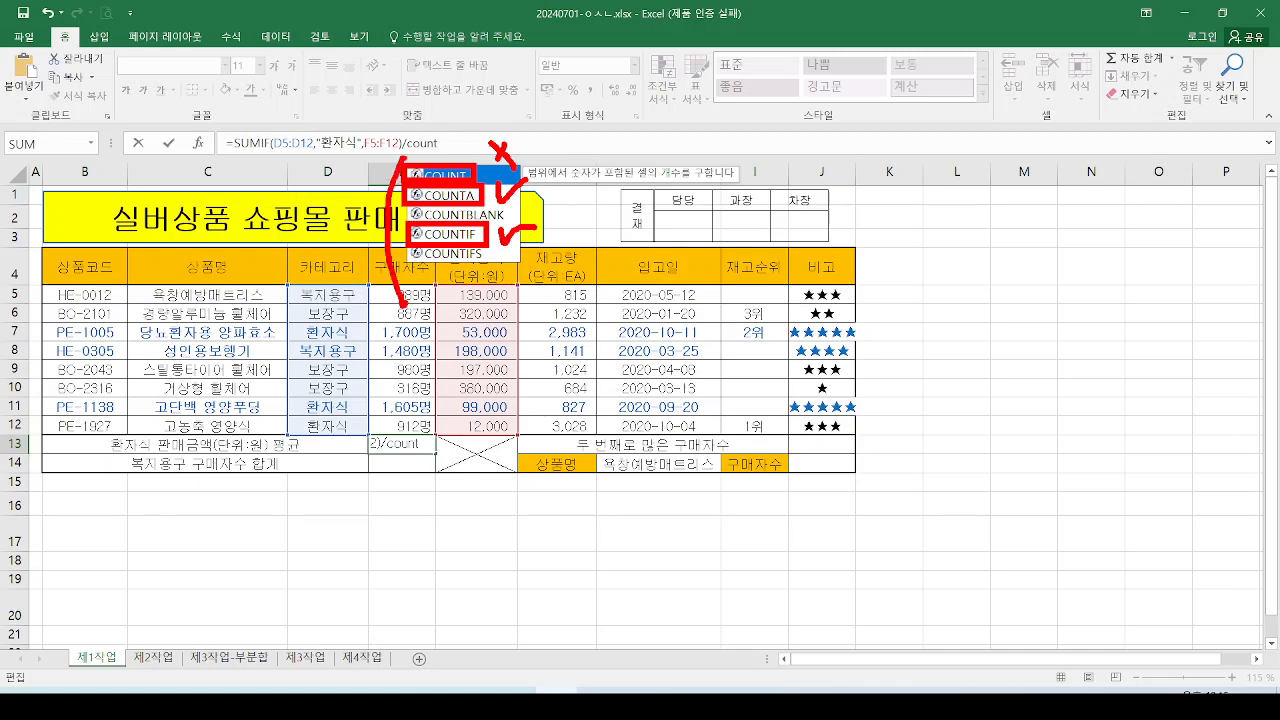
{"action": "left_click_drag", "start_coordinate": [408, 168], "coordinate": [404, 285]}
{"action": "key", "text": "Escape"}
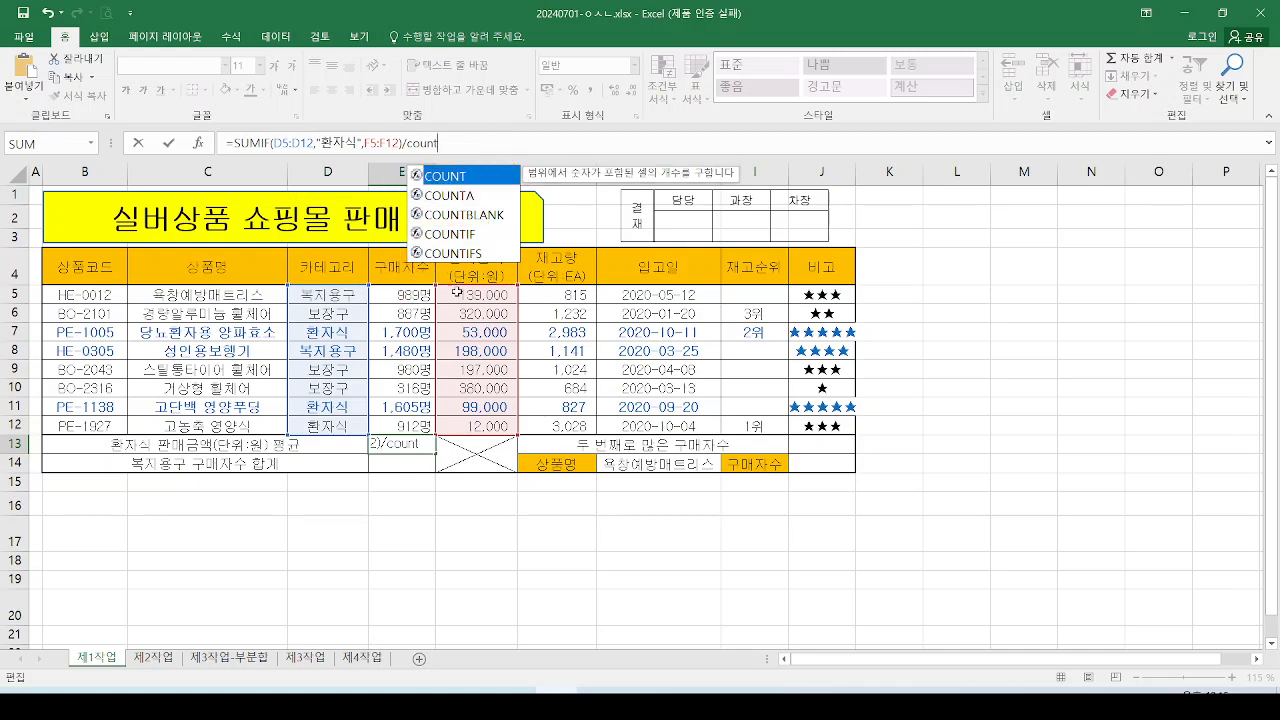
- Complete the E13 divisor as COUNTIF(D5:D12,"환자식") and commit the formula
{"action": "double_click", "coordinate": [467, 236]}
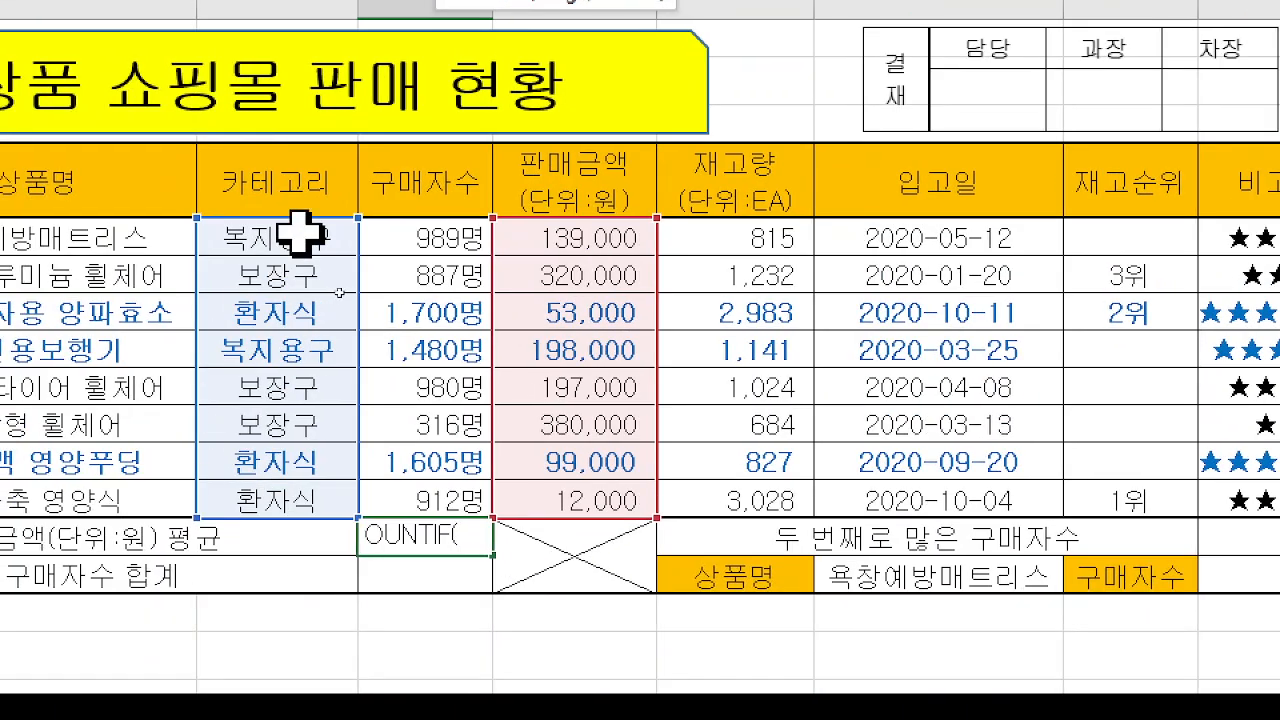
{"action": "left_click_drag", "start_coordinate": [300, 233], "coordinate": [277, 500]}
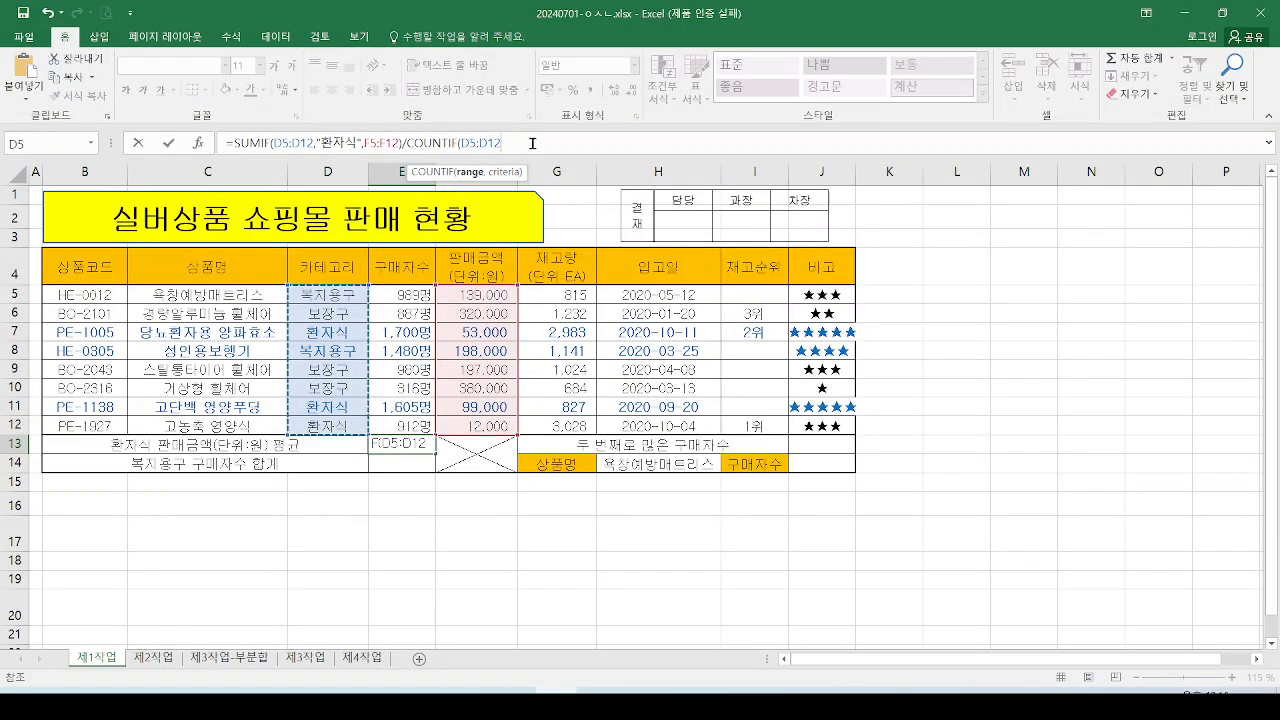
{"action": "type", "text": ","}
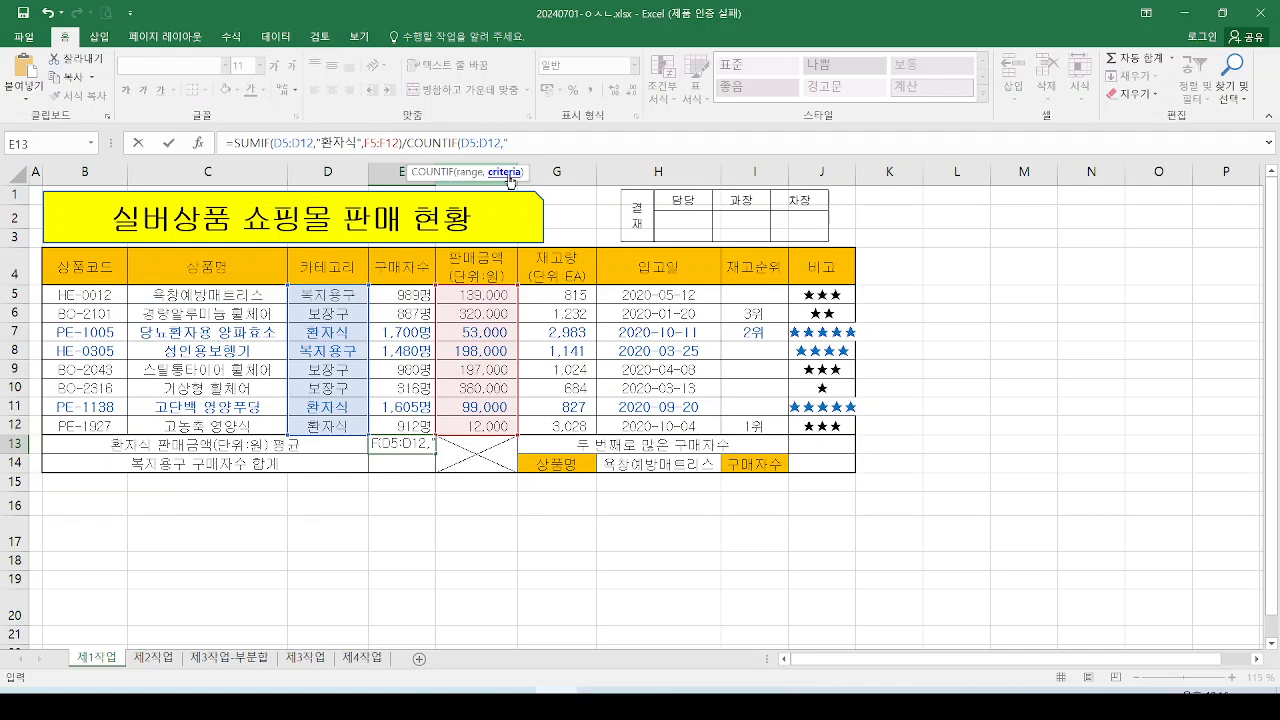
{"action": "type", "text": "환자식\")"}
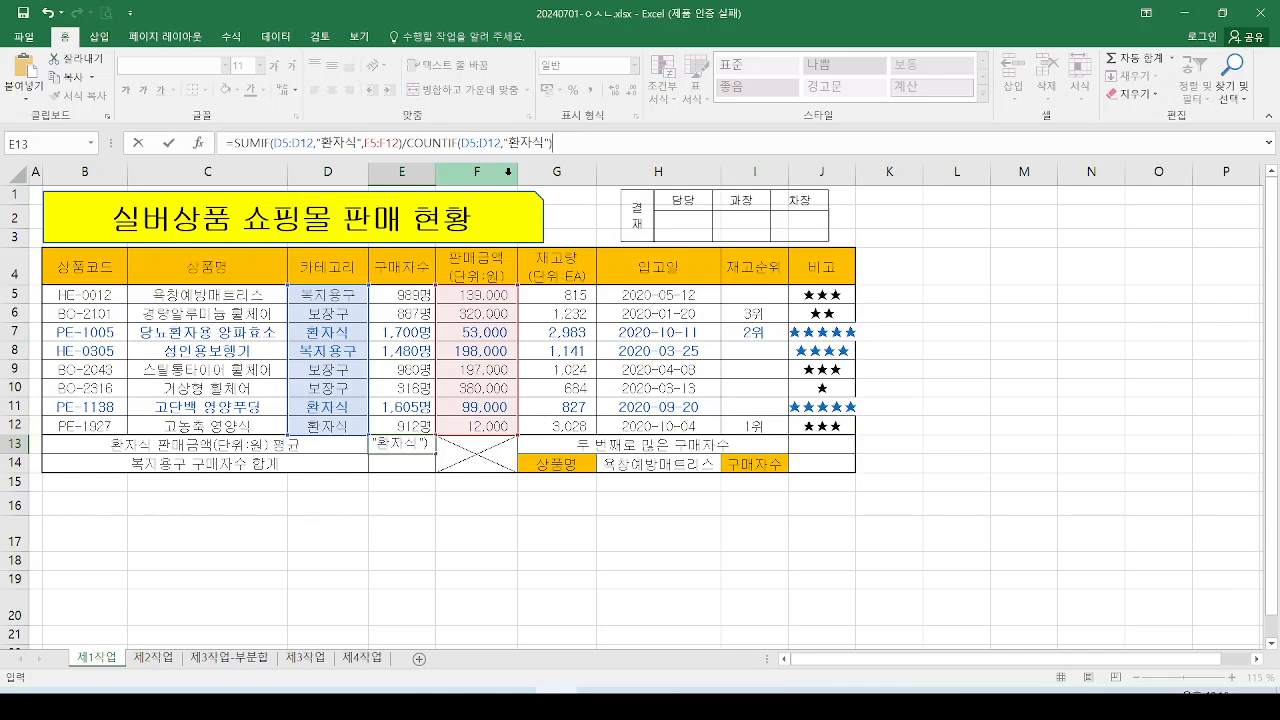
{"action": "key", "text": "Return"}
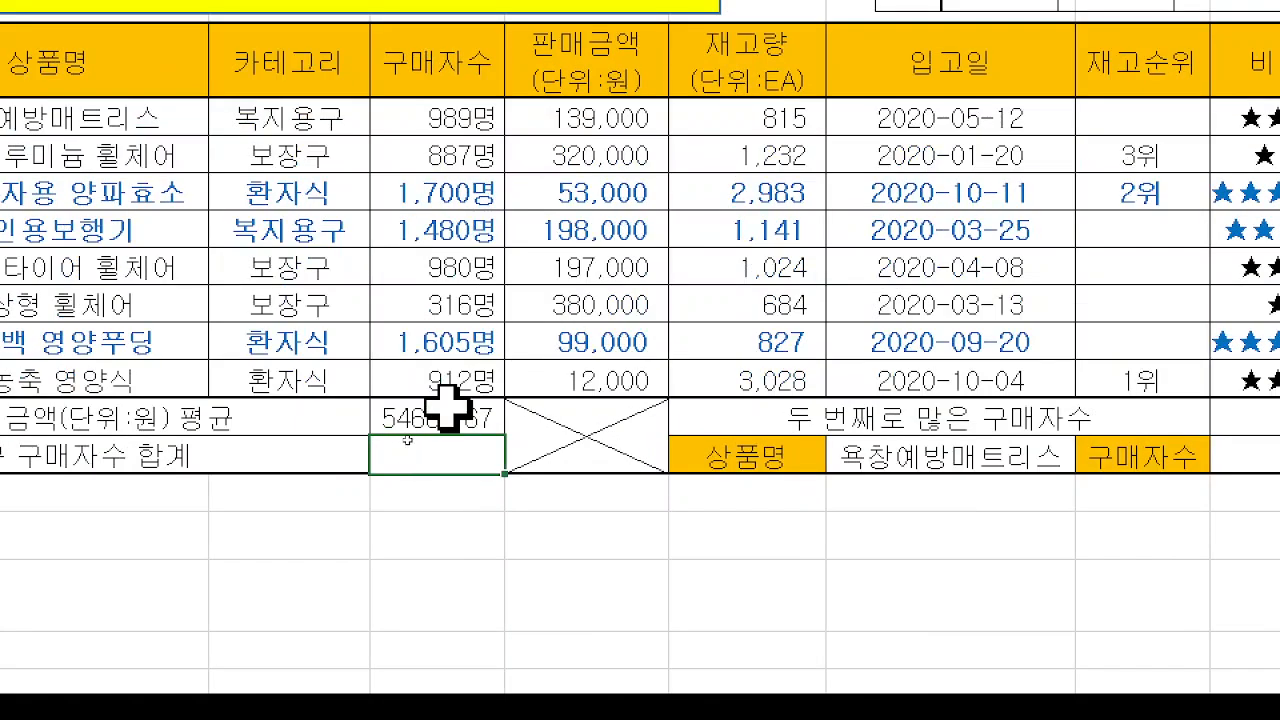
- Open the E13 formula for editing and mark it in red ink: underline COUNTIF and SUMIF, write a 3, and box the whole formula
{"action": "left_click", "coordinate": [405, 443]}
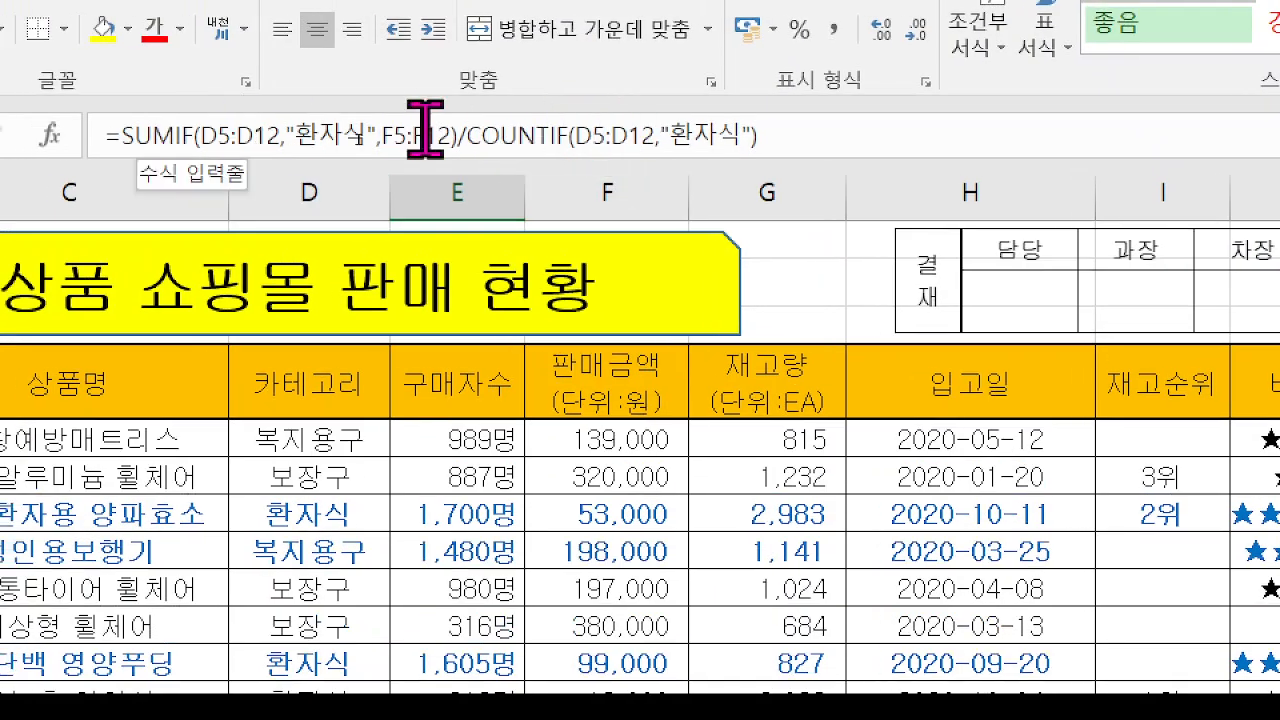
{"action": "left_click", "coordinate": [557, 133]}
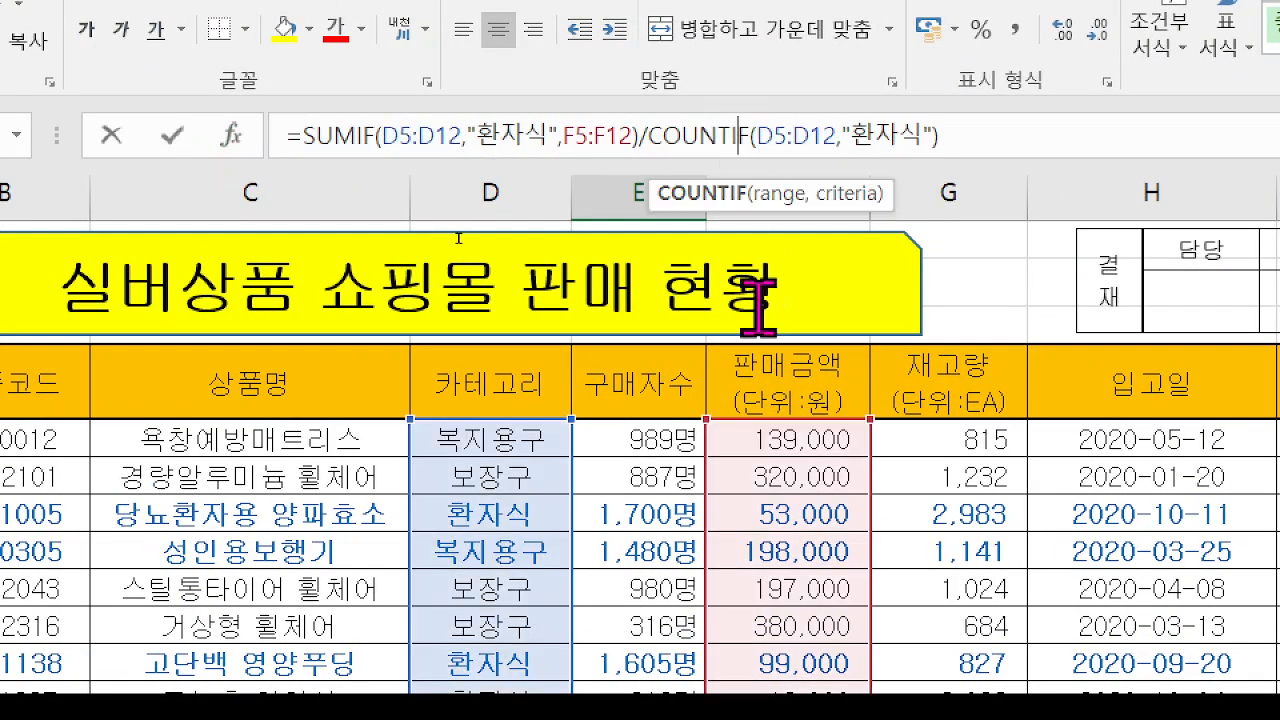
{"action": "key", "text": "ctrl+2"}
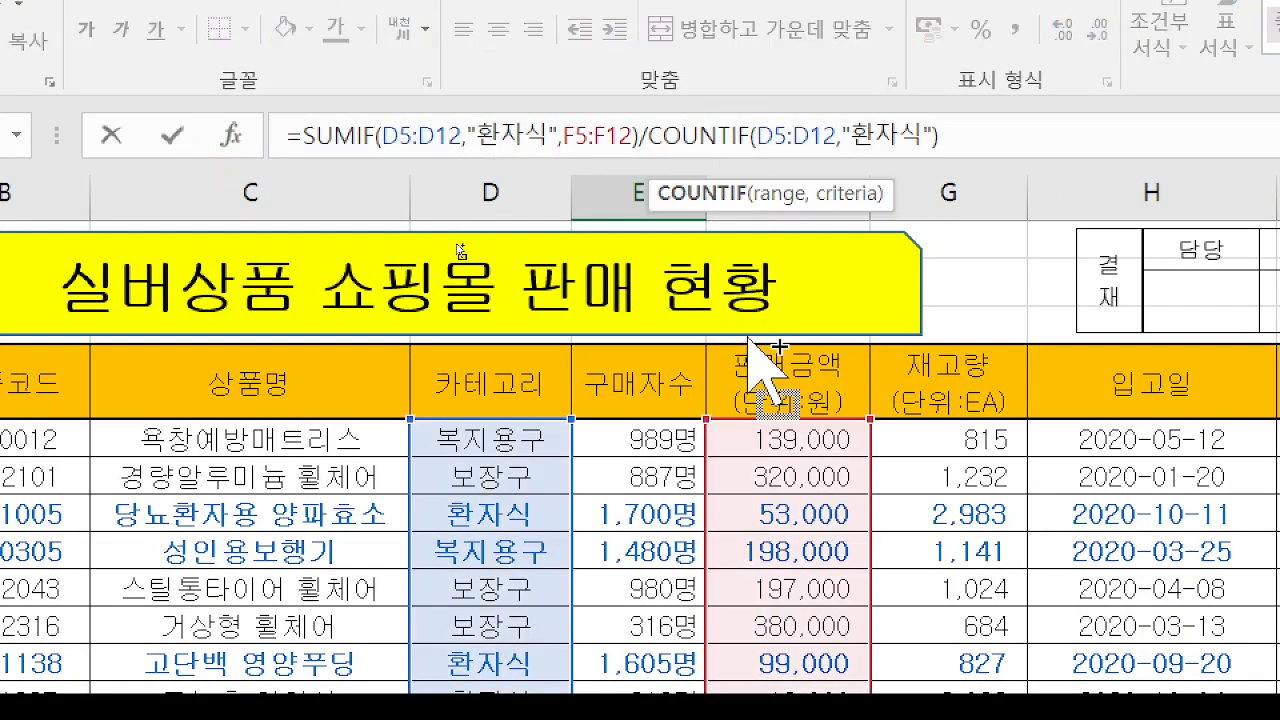
{"action": "left_click_drag", "start_coordinate": [653, 164], "coordinate": [921, 160]}
{"action": "mouse_move", "coordinate": [806, 172]}
{"action": "left_mouse_down"}
{"action": "mouse_move", "coordinate": [868, 200]}
{"action": "mouse_move", "coordinate": [860, 285]}
{"action": "mouse_move", "coordinate": [758, 272]}
{"action": "left_mouse_up"}
{"action": "mouse_move", "coordinate": [565, 157]}
{"action": "left_mouse_down"}
{"action": "mouse_move", "coordinate": [630, 152]}
{"action": "mouse_move", "coordinate": [303, 157]}
{"action": "left_mouse_up"}
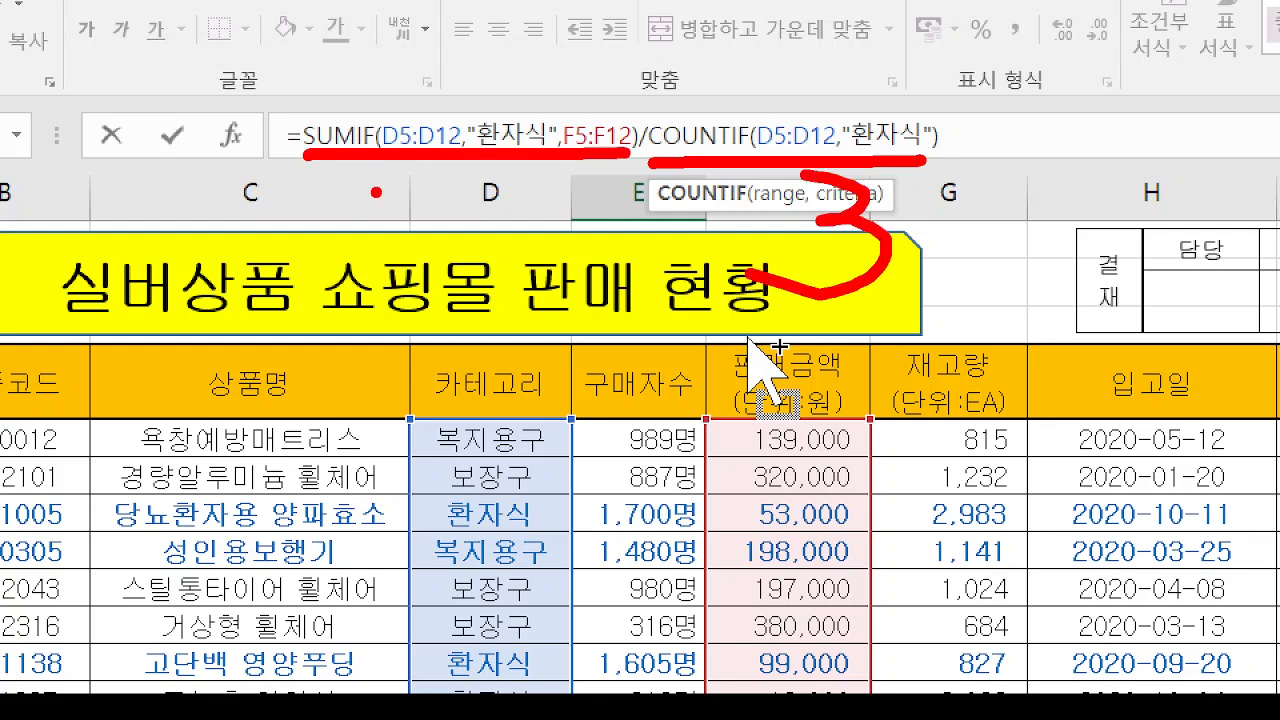
{"action": "key", "text": "Escape"}
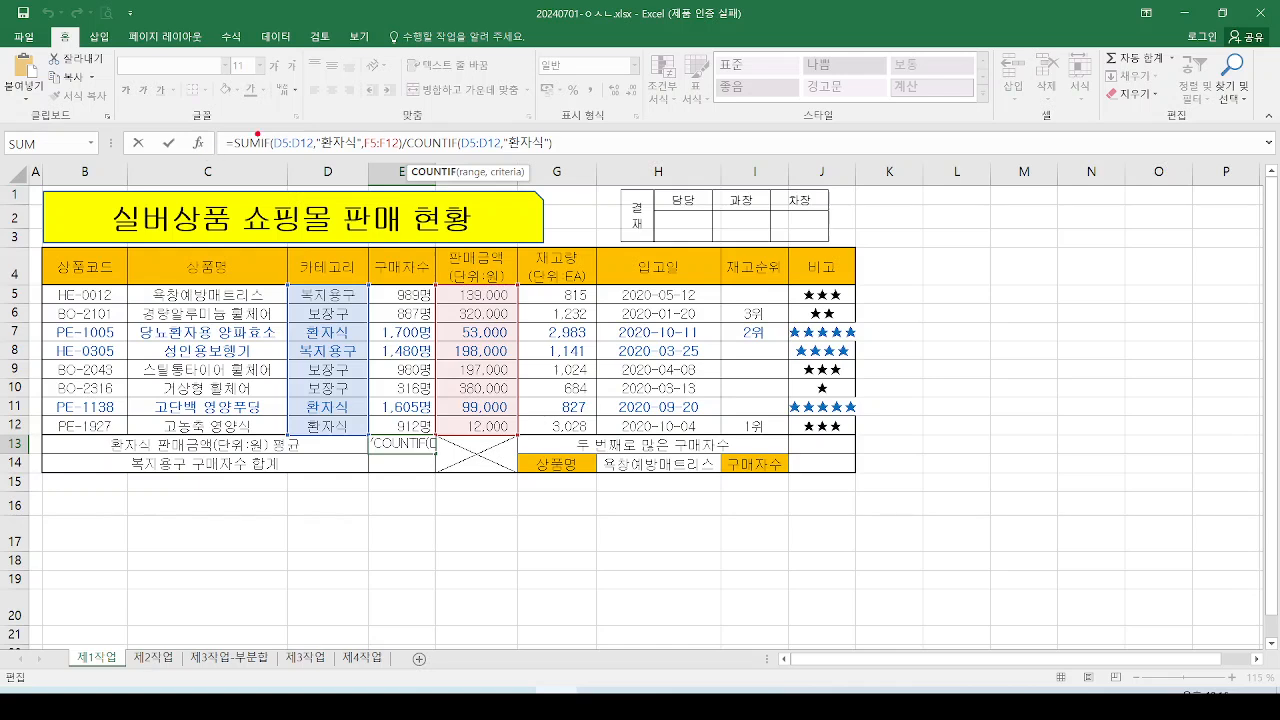
{"action": "mouse_move", "coordinate": [217, 124]}
{"action": "left_mouse_down"}
{"action": "mouse_move", "coordinate": [575, 184]}
{"action": "mouse_move", "coordinate": [604, 164]}
{"action": "mouse_move", "coordinate": [578, 155]}
{"action": "left_mouse_up"}
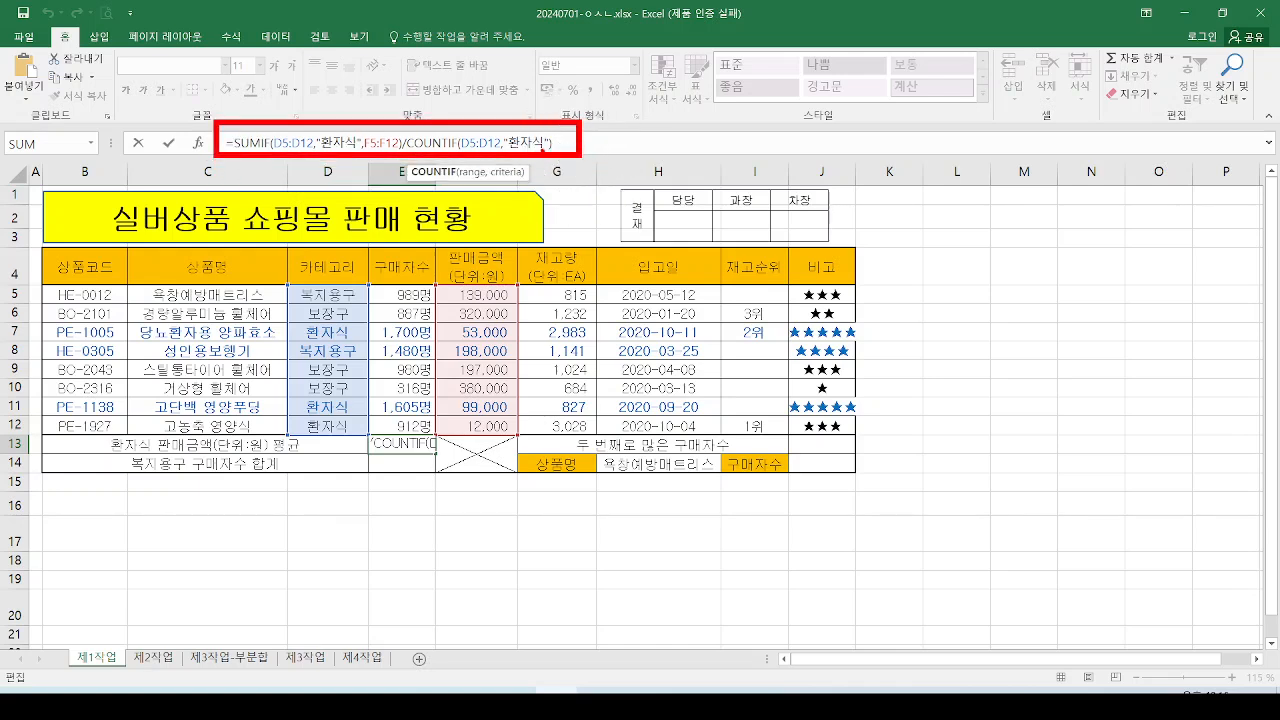